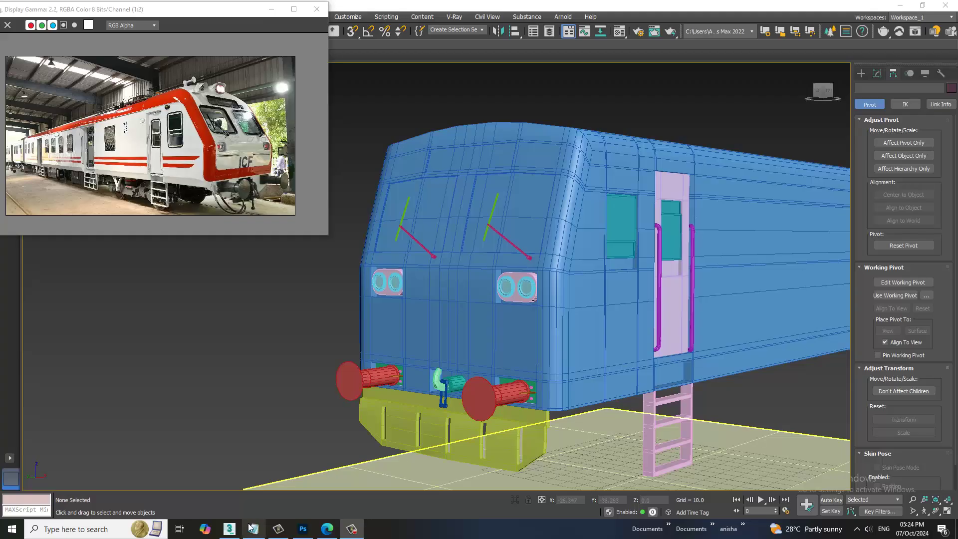
Bring the tutorial title note to the front and select all its text
left_click(250, 527)
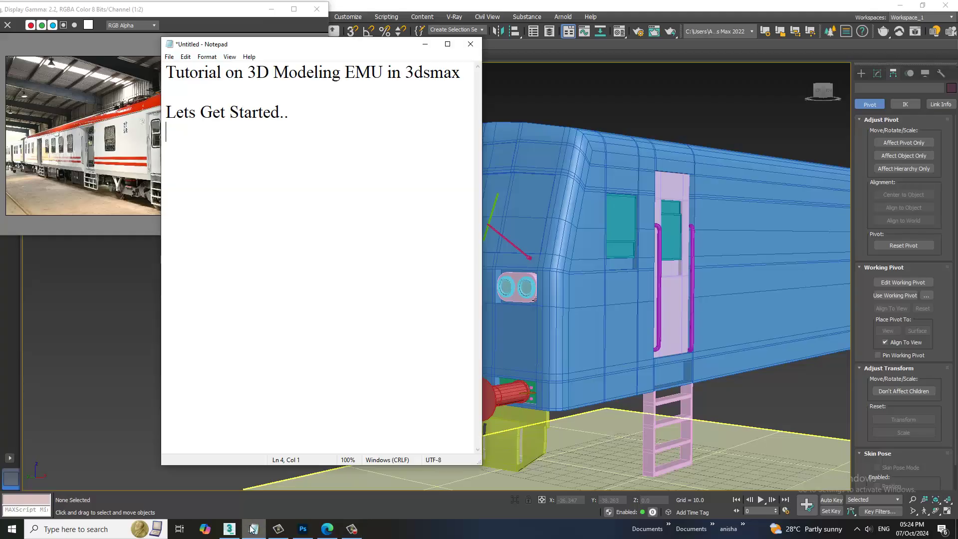
key("ctrl+a")
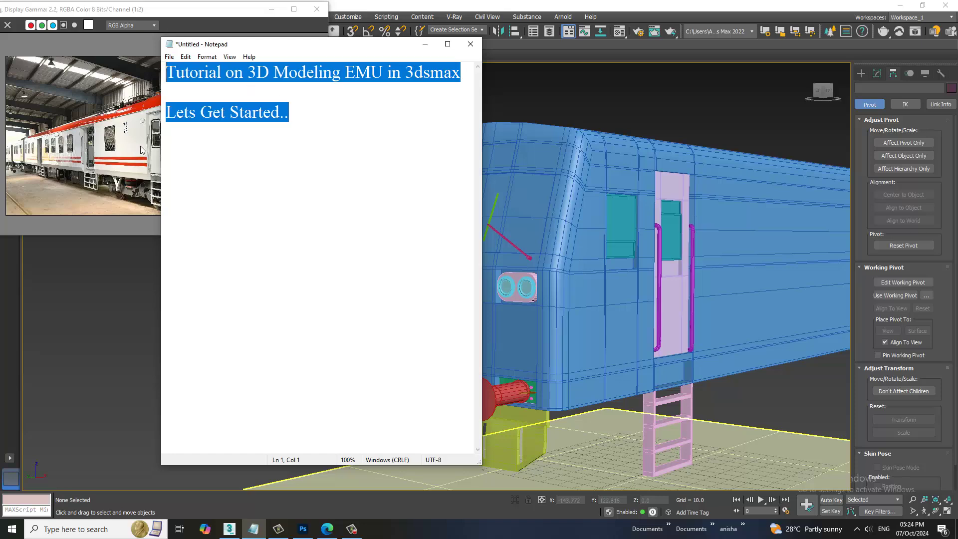
Hide the note and zoom the reference photo to the cab roof beside a front view of the train
left_click(425, 44)
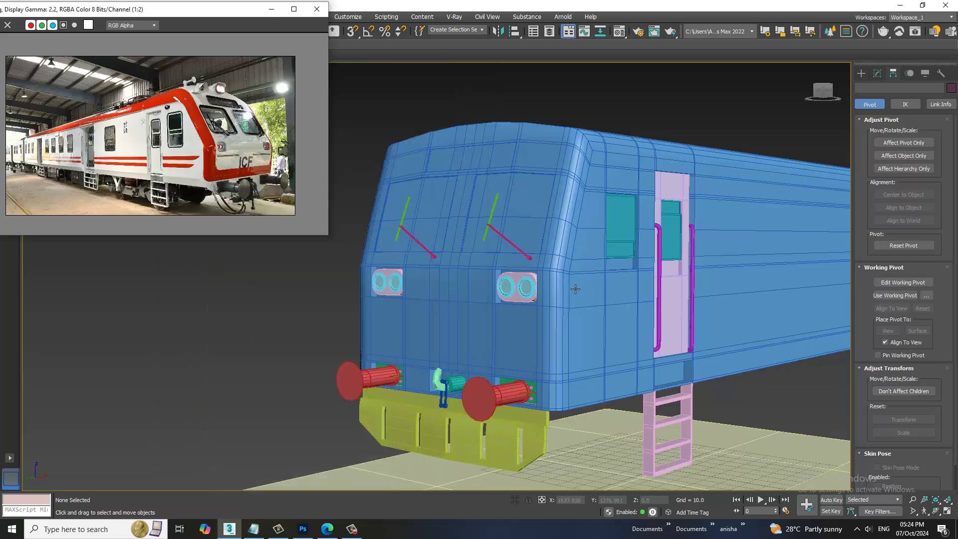
middle_click_drag(575, 288, 577, 285, "alt")
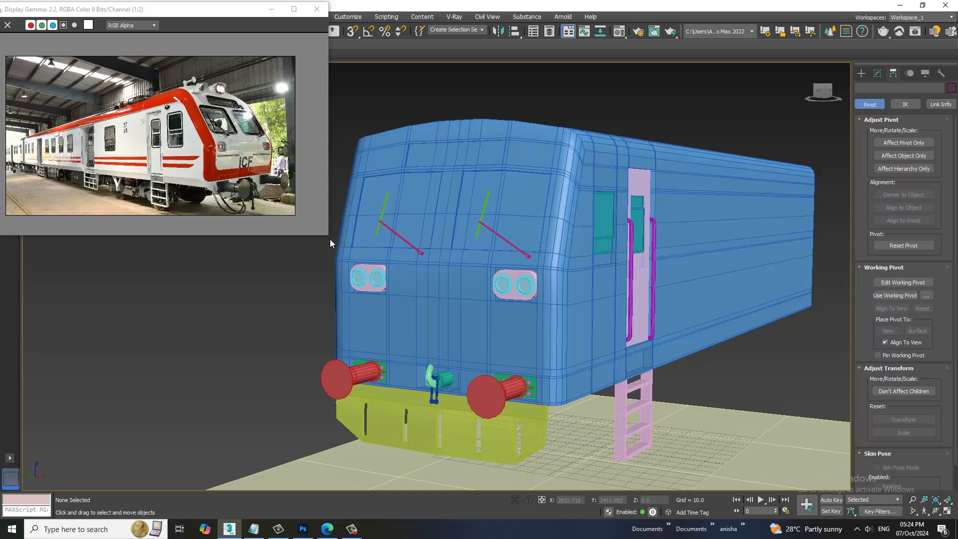
left_click_drag(330, 243, 361, 416)
scroll(229, 254, "up", 3)
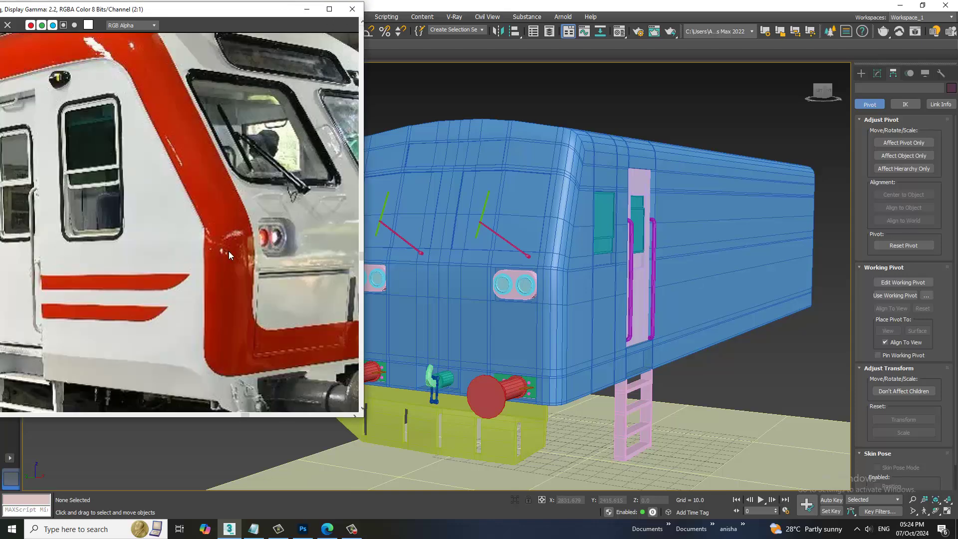
left_click_drag(257, 290, 227, 390)
middle_click_drag(574, 249, 605, 253, "alt")
scroll(617, 259, "up", 3)
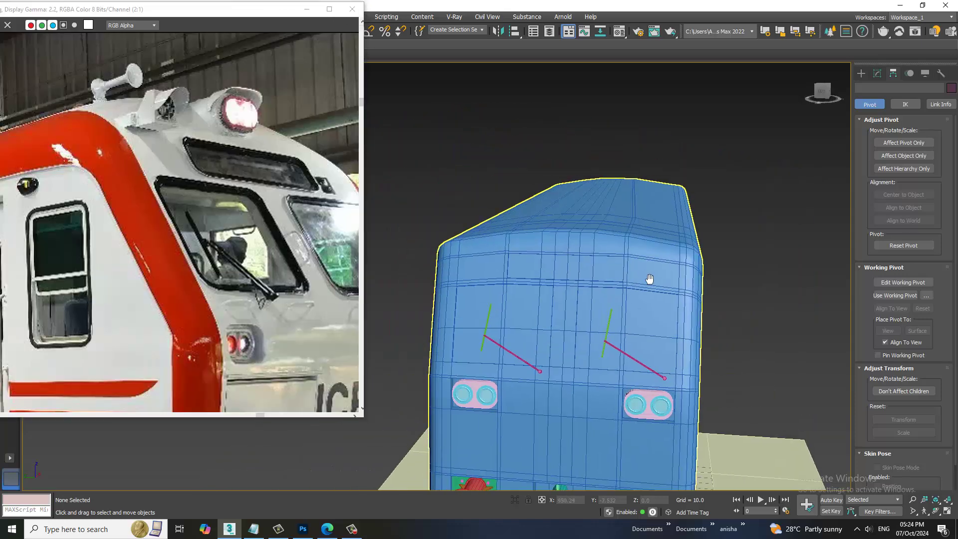
scroll(623, 262, "up", 2)
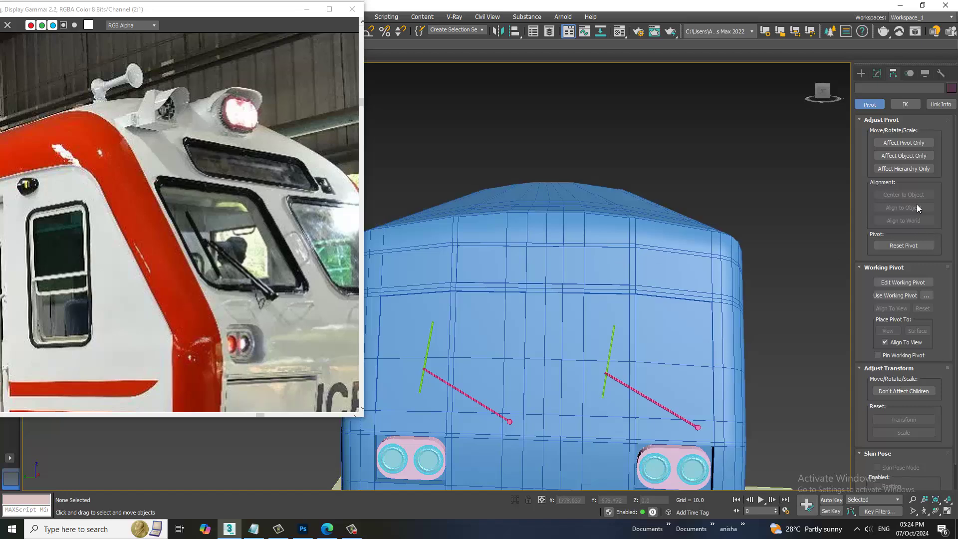
Start a standard-primitive Box, orbit the view, then cancel the box creation
left_click(862, 75)
left_click(884, 144)
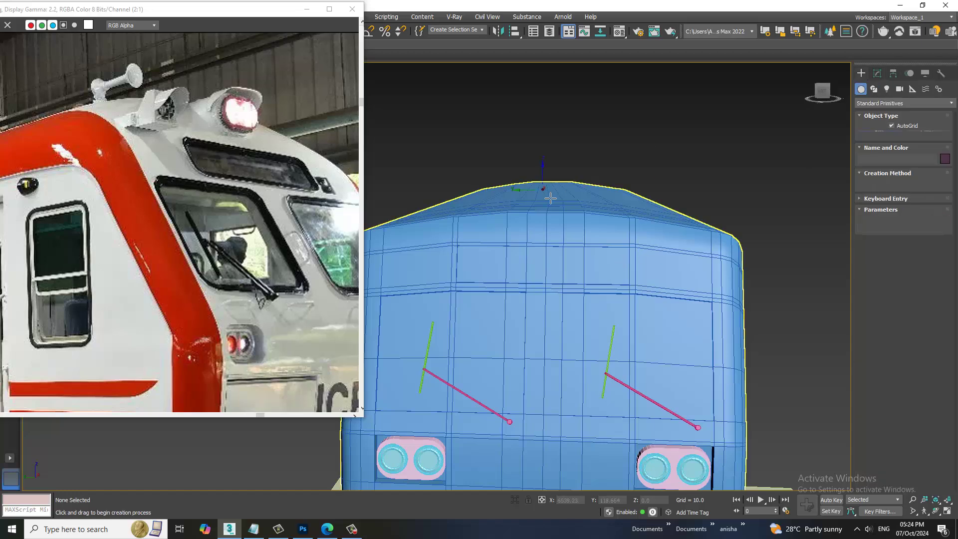
mouse_move(604, 216)
middle_mouse_down("alt")
mouse_move(733, 392)
mouse_move(704, 397)
middle_mouse_up("alt")
right_click(733, 392)
Shift-drag a single copy of the lower right headlight group up onto the roof
left_click(705, 365)
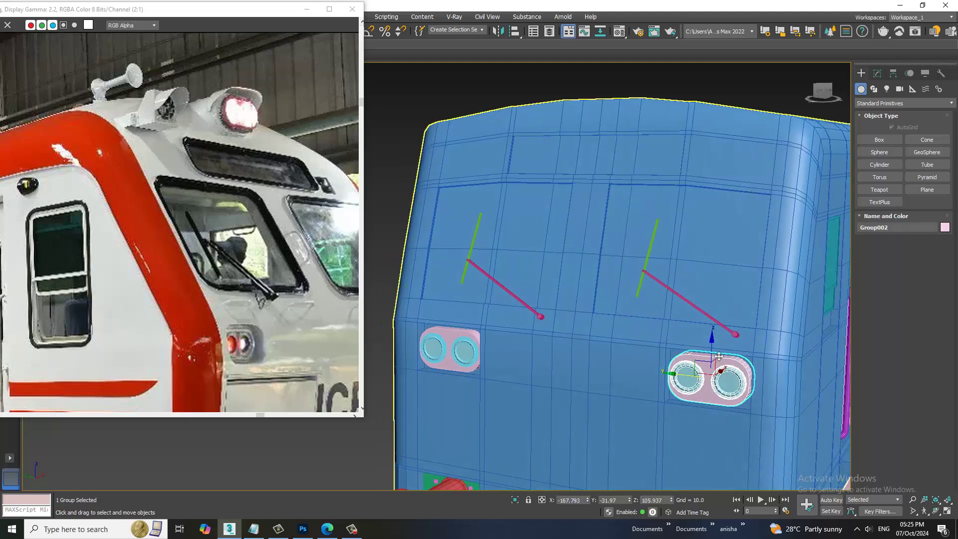
left_click_drag(704, 389, 694, 105, "shift")
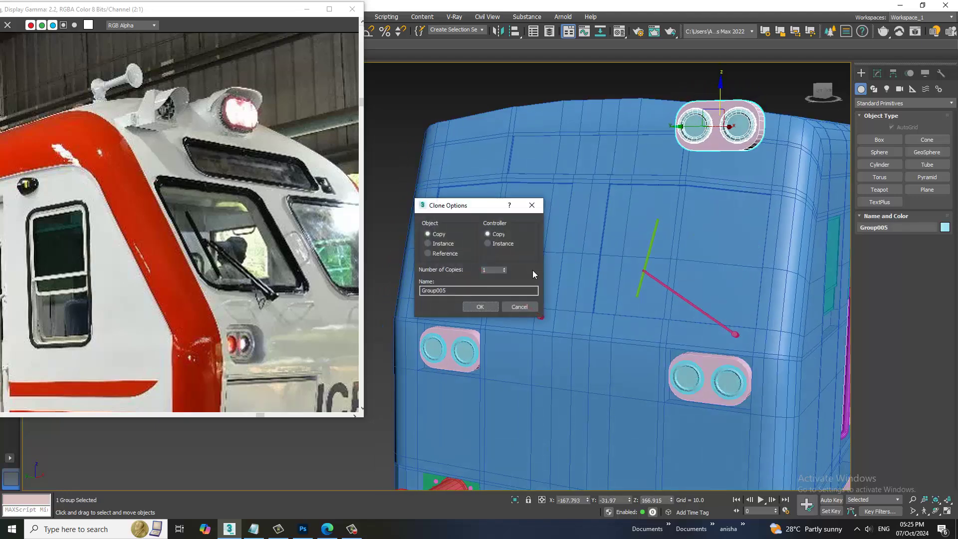
left_click(438, 305)
mouse_move(549, 280)
middle_mouse_down("alt")
mouse_move(736, 177)
mouse_move(703, 180)
middle_mouse_up("alt")
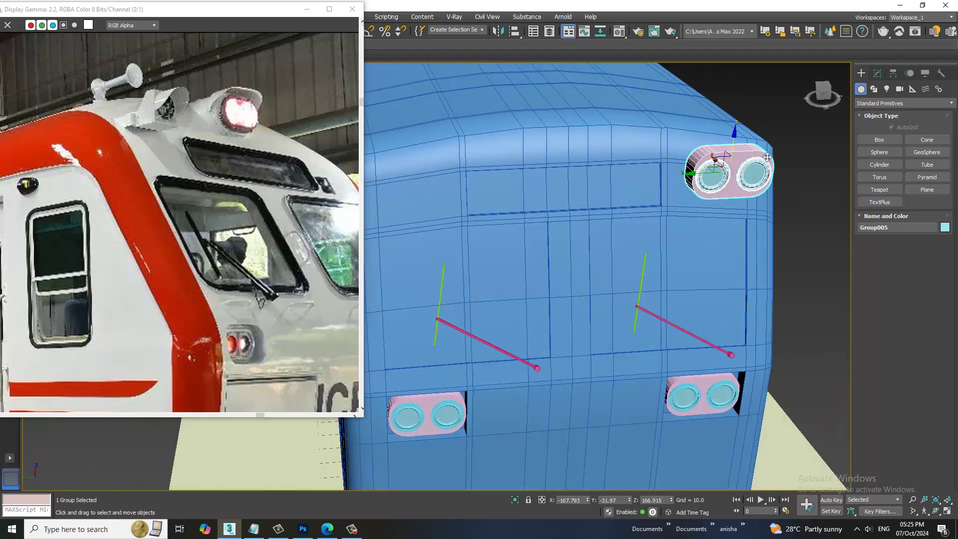
Position the roof headlight copy along X, Y and Z at the roof's front edge
left_click_drag(709, 180, 532, 181)
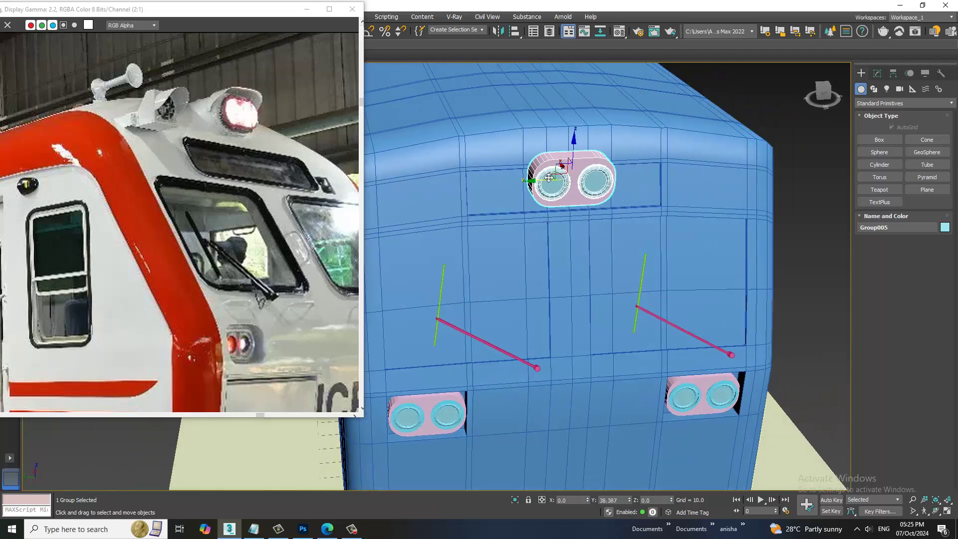
mouse_move(532, 180)
middle_mouse_down("alt")
mouse_move(570, 145)
mouse_move(537, 183)
middle_mouse_up("alt")
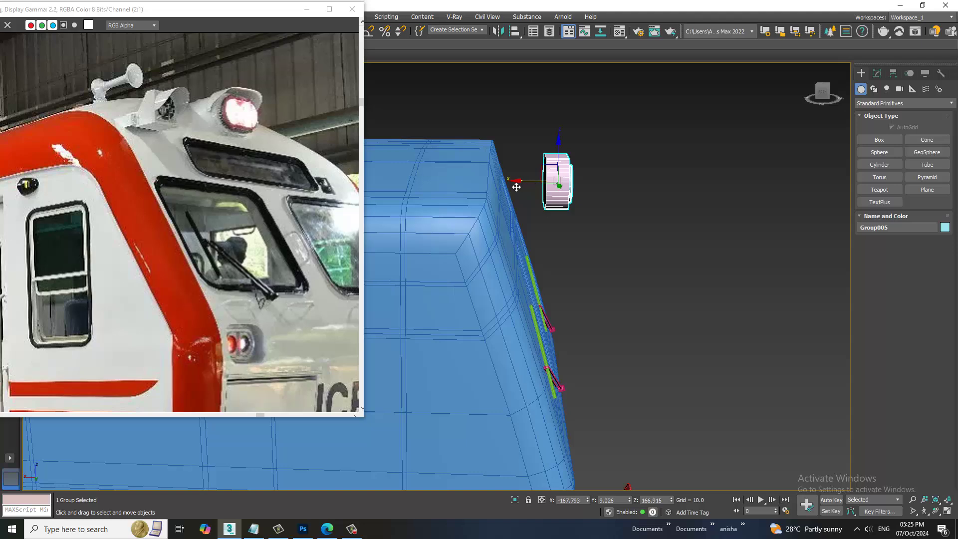
left_click_drag(516, 186, 451, 185)
middle_click_drag(451, 185, 471, 185, "alt")
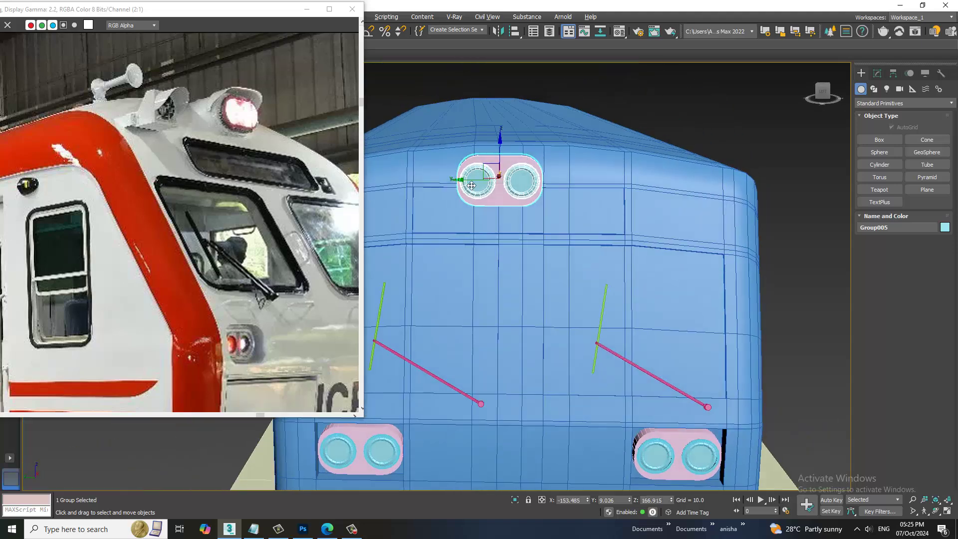
left_click_drag(470, 187, 487, 184)
left_click_drag(523, 156, 523, 149)
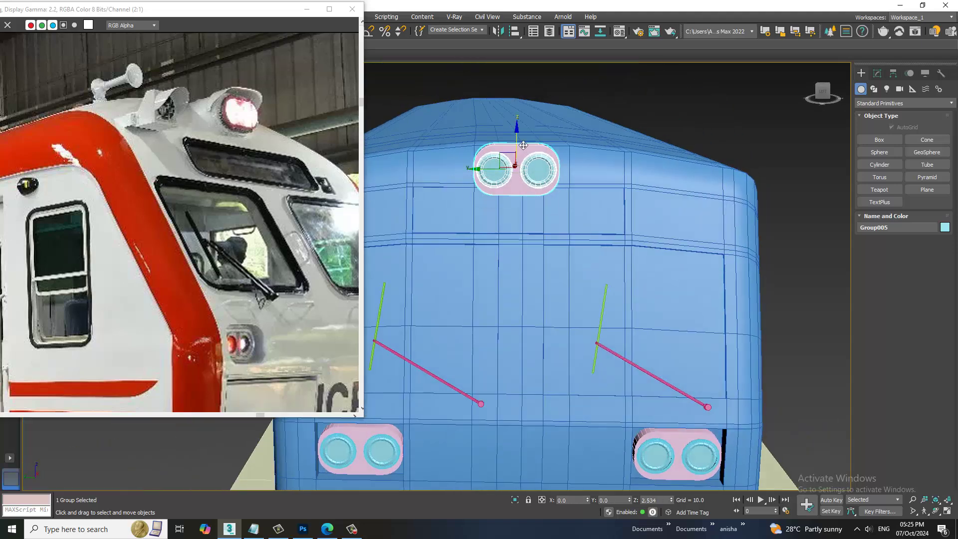
mouse_move(522, 149)
middle_mouse_down("alt")
mouse_move(590, 182)
mouse_move(539, 195)
mouse_move(550, 184)
middle_mouse_up("alt")
left_click_drag(546, 168, 554, 153)
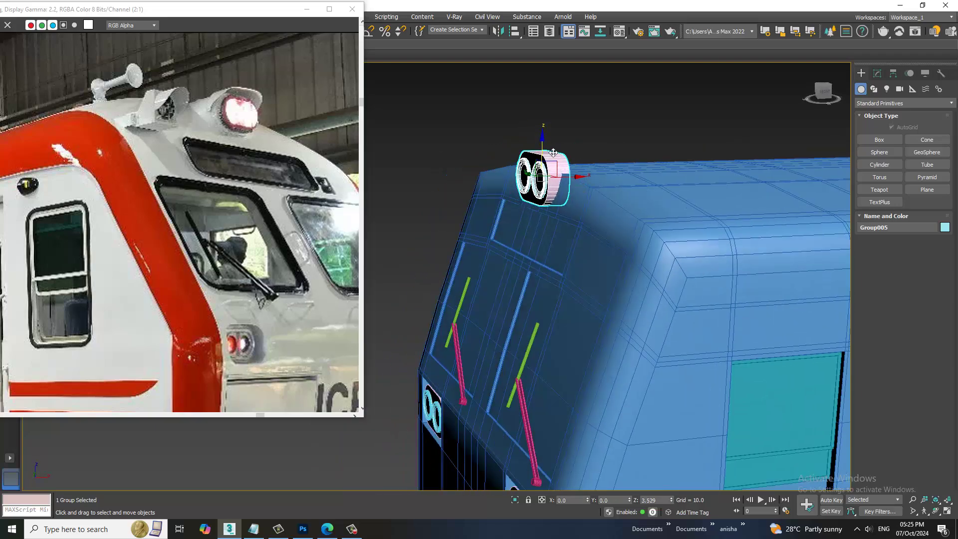
mouse_move(649, 178)
middle_mouse_down("alt")
mouse_move(598, 192)
mouse_move(561, 138)
middle_mouse_up("alt")
left_click(646, 104)
left_click(565, 173)
Ungroup the roof headlight and select the housing's back face in Polygon mode
right_click(561, 138)
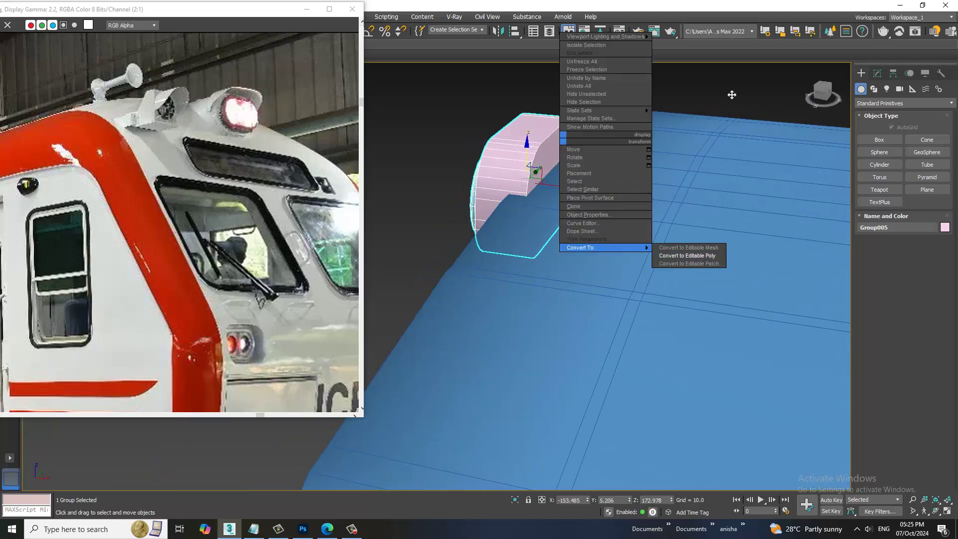
left_click_drag(114, 6, 114, 90)
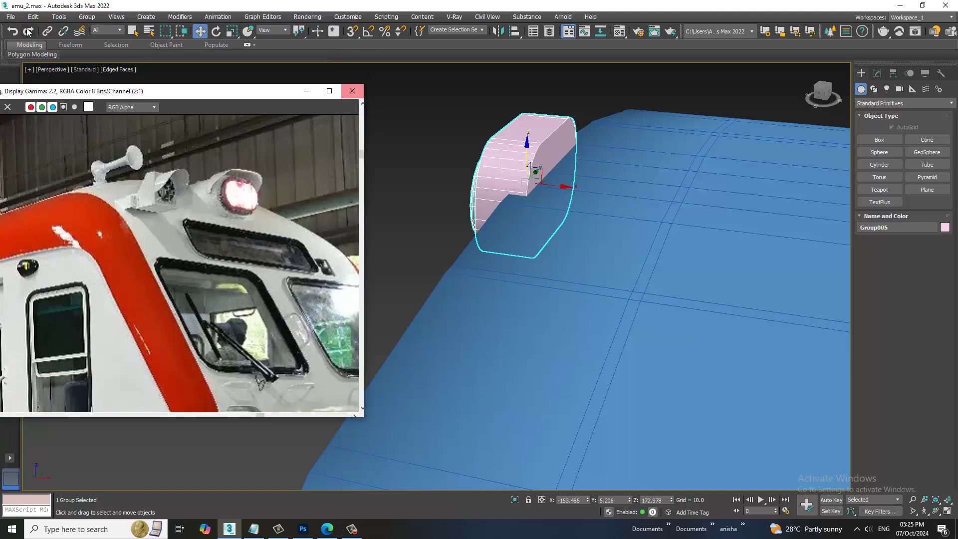
left_click(90, 20)
left_click(99, 40)
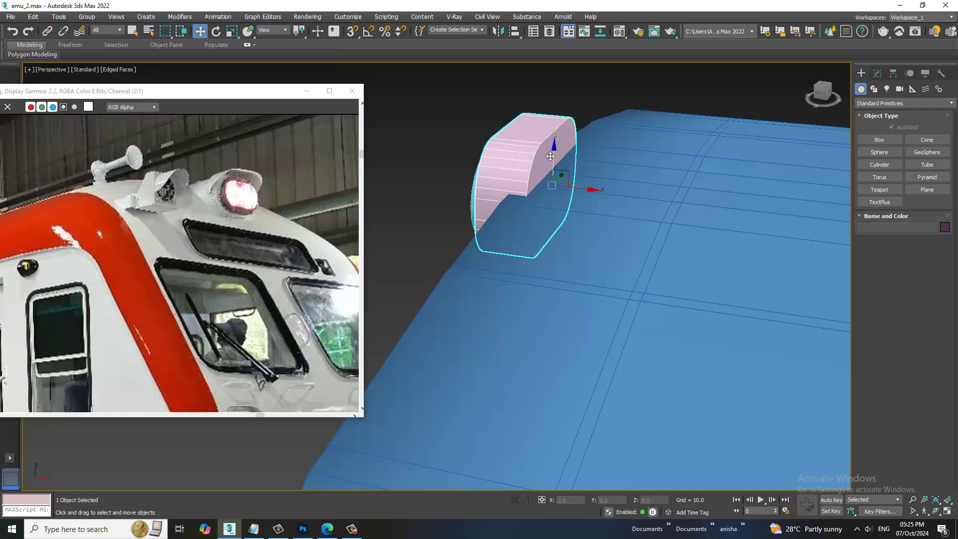
key("4")
left_click(551, 156)
Push the housing's back face out to lengthen it along the roof
left_click_drag(590, 193, 683, 202)
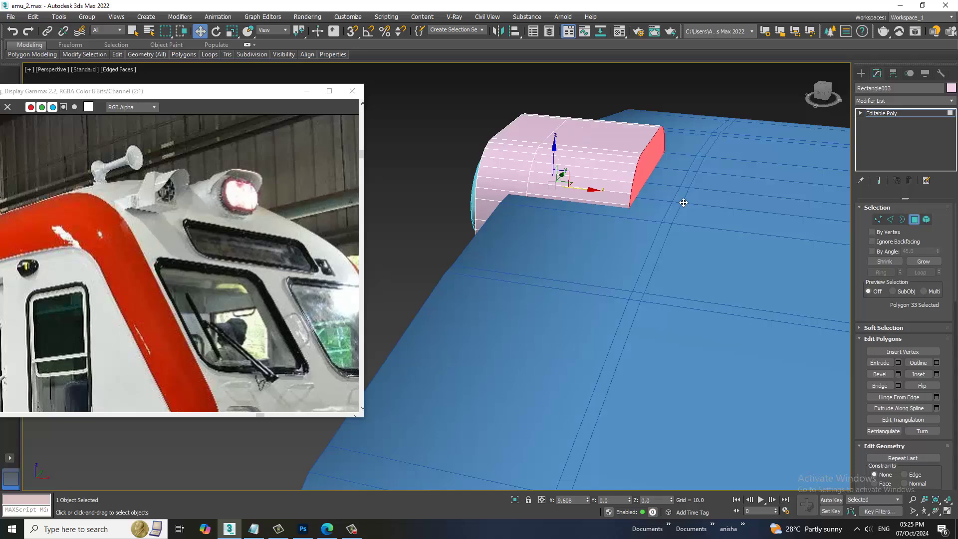
mouse_move(684, 203)
middle_mouse_down("alt")
mouse_move(696, 160)
mouse_move(650, 177)
mouse_move(462, 118)
middle_mouse_up("alt")
scroll(650, 176, "up", 5)
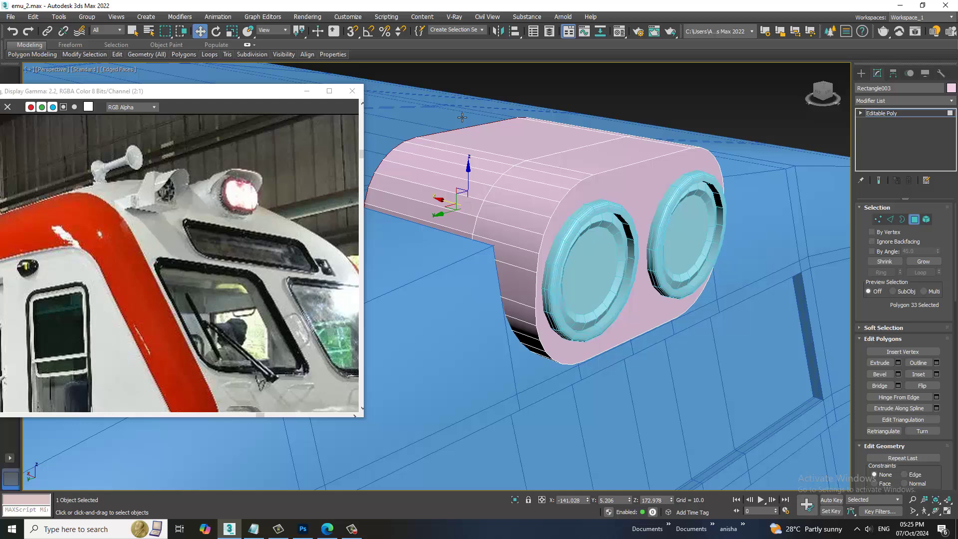
left_click(24, 49)
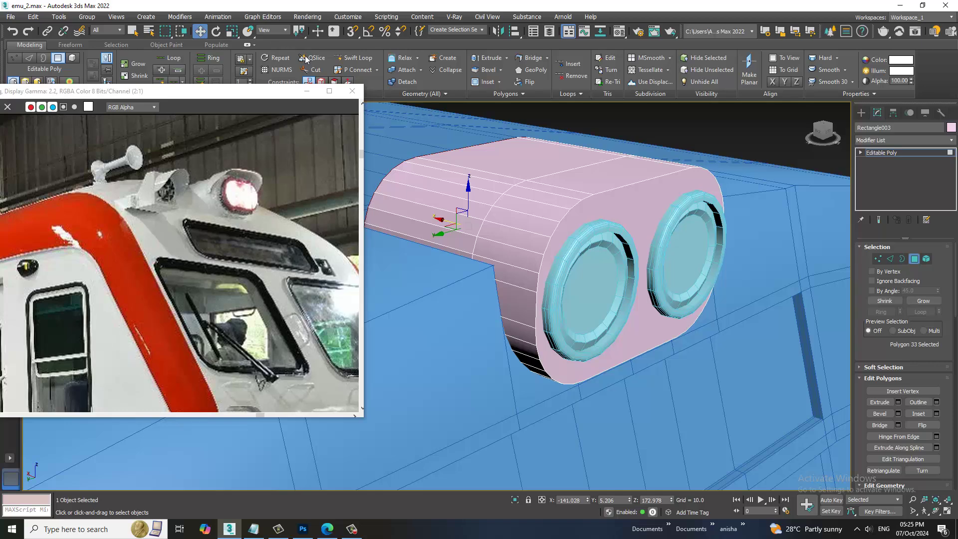
Scale down the housing's front face to leave a rim around the lamps
key("4")
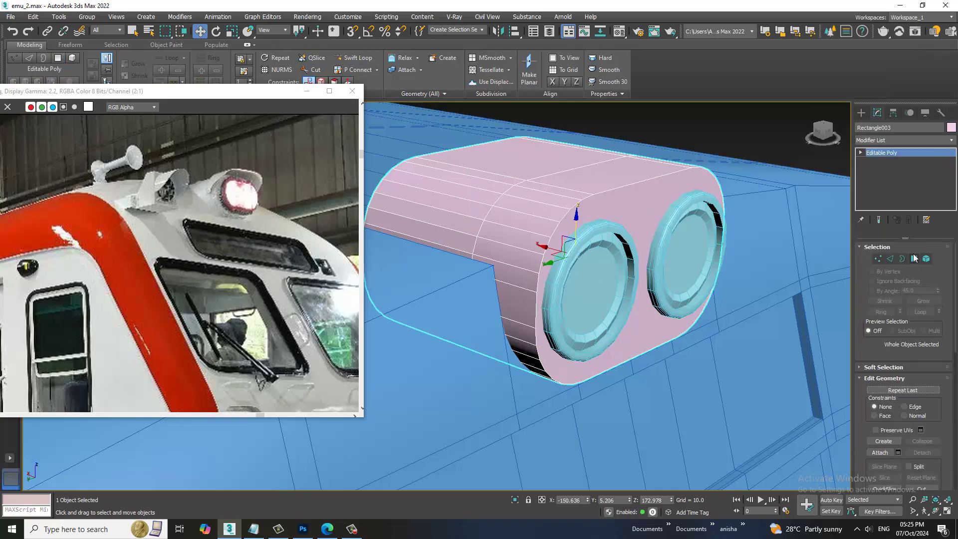
left_click(914, 258)
left_click(654, 218)
key("r")
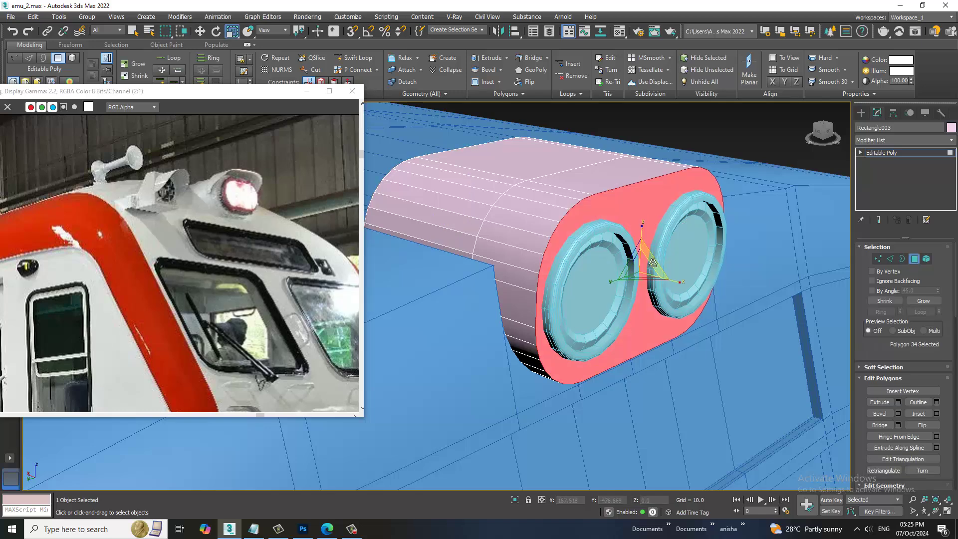
left_click_drag(643, 275, 650, 281)
scroll(699, 278, "up", 1)
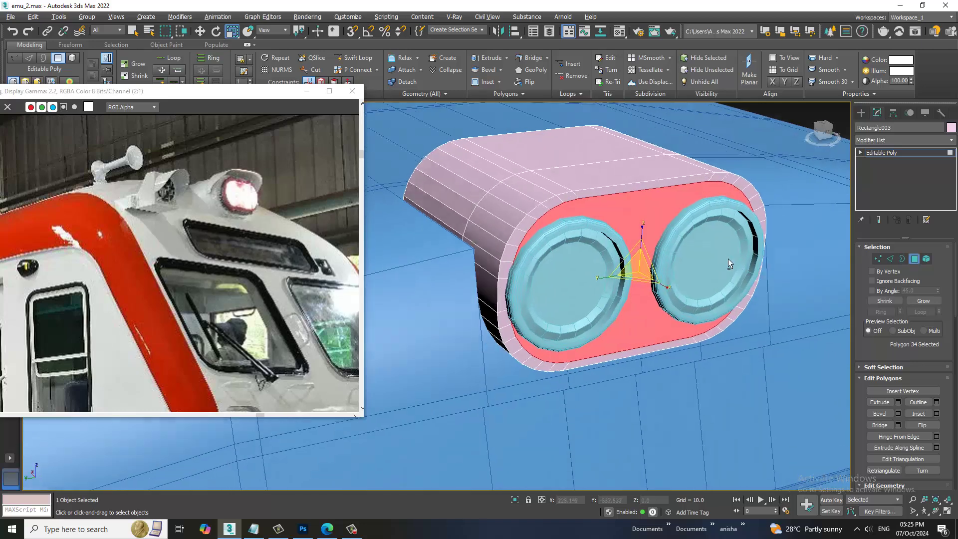
scroll(648, 260, "up", 2)
key("w")
scroll(555, 232, "up", 1)
Select the ten polygons along the housing's top front rim
left_click(483, 239)
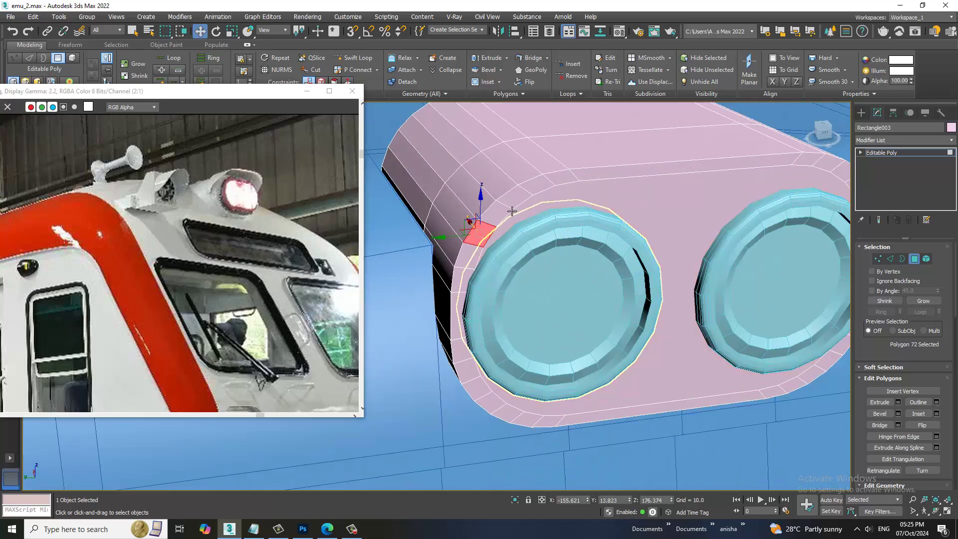
left_click(499, 222, "ctrl")
left_click(518, 204, "ctrl")
left_click(540, 187, "ctrl")
left_click(623, 181, "ctrl")
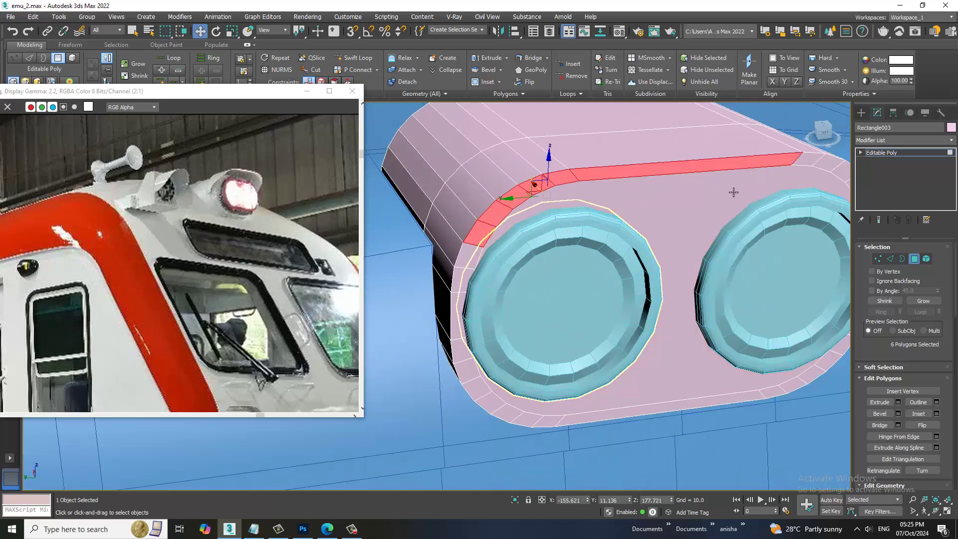
middle_click_drag(774, 195, 676, 198)
left_click(717, 170, "ctrl")
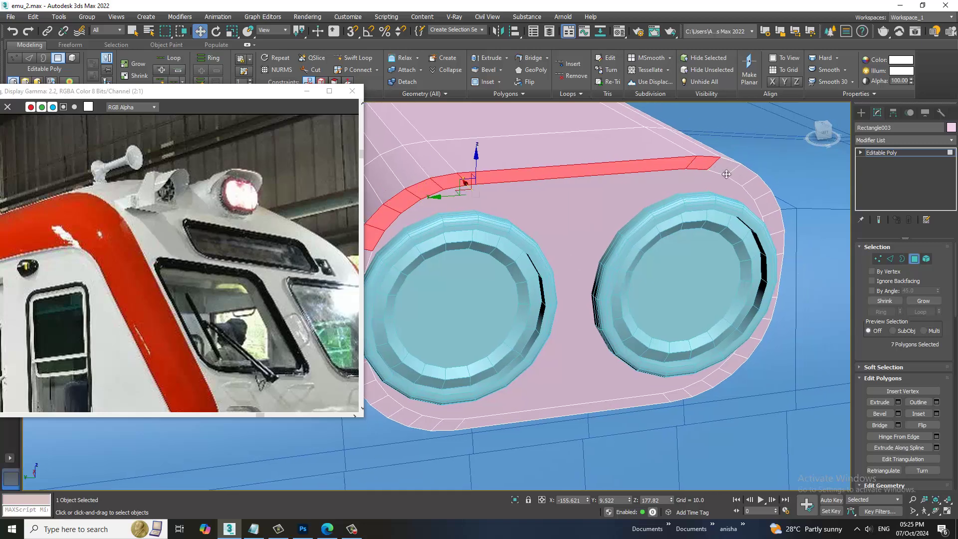
left_click(725, 169, "ctrl")
left_click(742, 175, "ctrl")
middle_click_drag(748, 185, 800, 192)
left_click(839, 201, "ctrl")
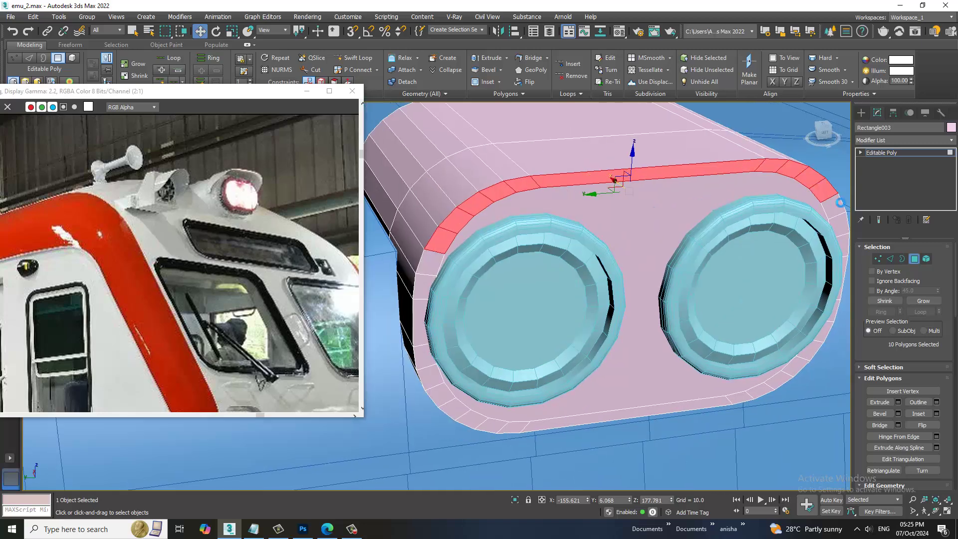
Slide the selected rim polygons back along the housing shell
mouse_move(665, 201)
middle_mouse_down("alt")
mouse_move(706, 197)
mouse_move(587, 187)
mouse_move(592, 165)
middle_mouse_up("alt")
scroll(586, 187, "down", 5)
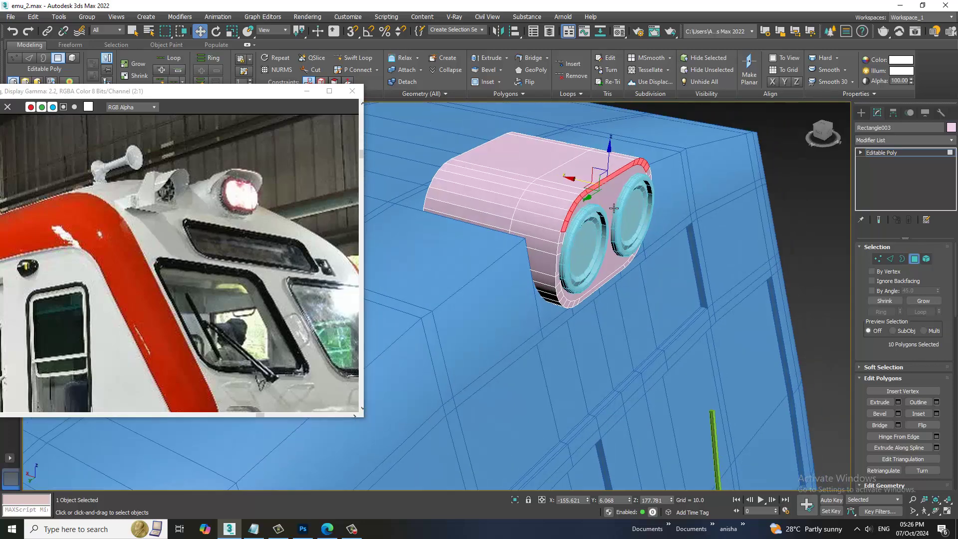
scroll(592, 160, "up", 5)
left_click_drag(568, 166, 628, 172)
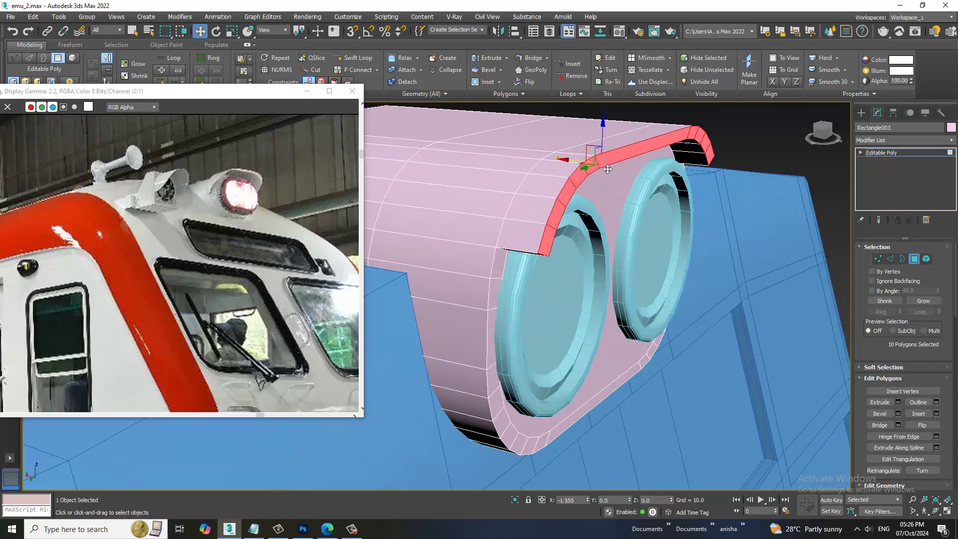
middle_click_drag(628, 172, 627, 268, "alt")
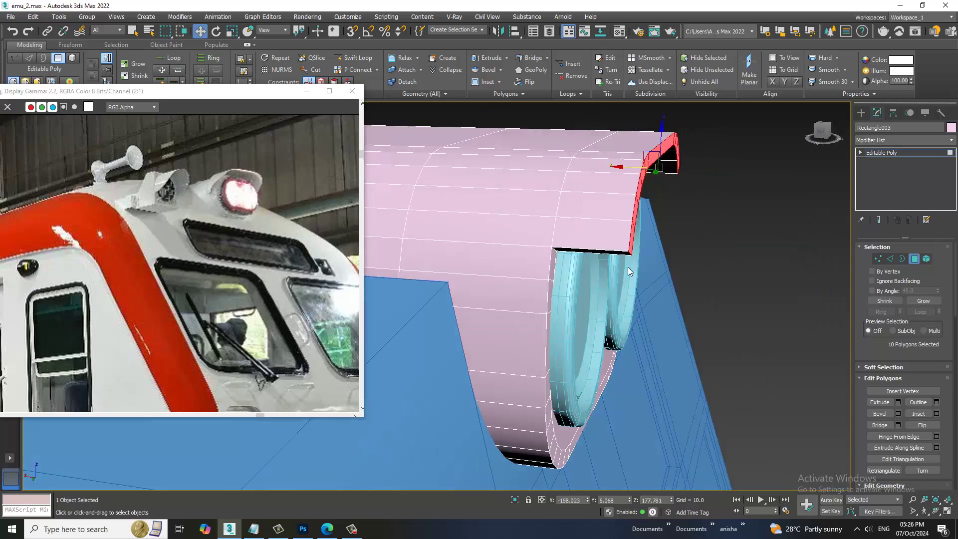
key("1")
middle_click_drag(769, 238, 716, 179, "alt")
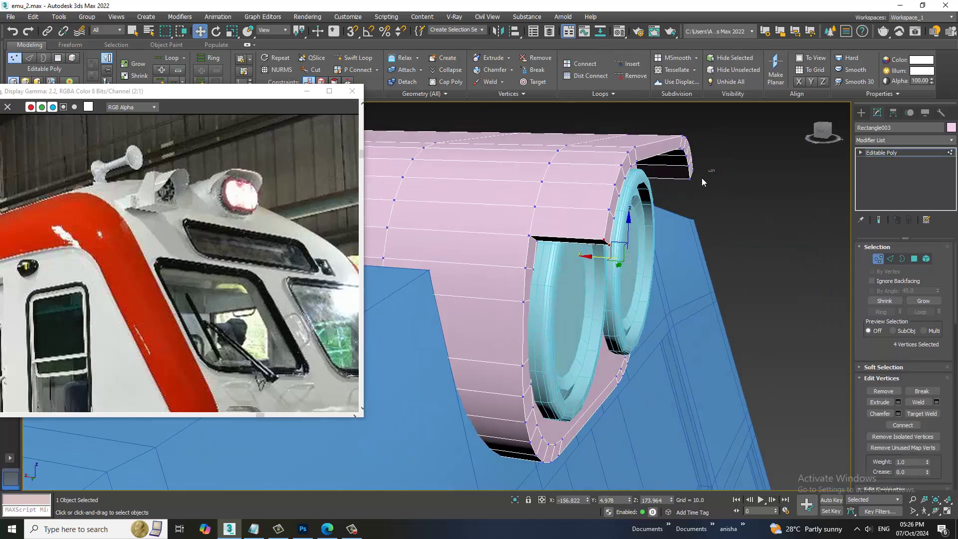
Move the housing's rim vertices to tighten the shell around the twin lamps
middle_click_drag(770, 201, 599, 249, "alt")
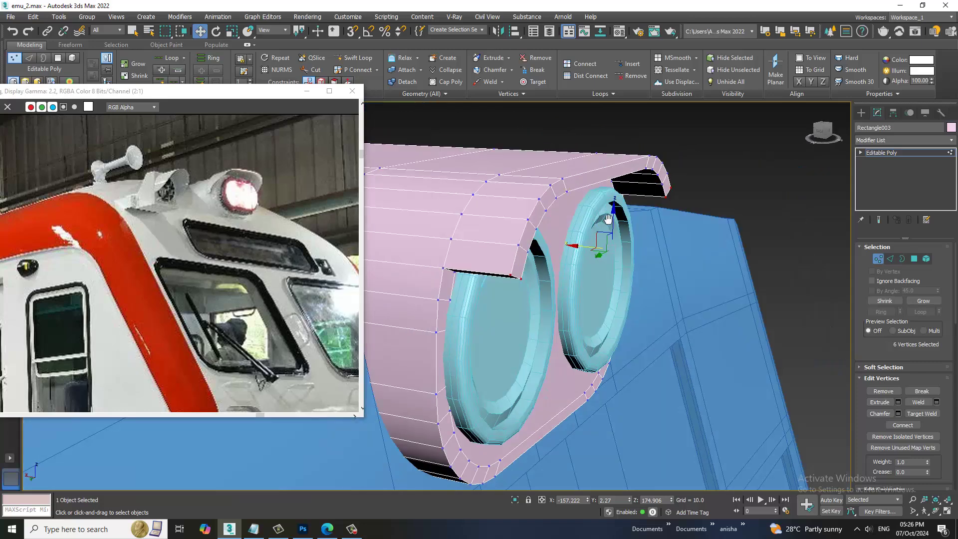
left_click_drag(598, 251, 535, 252)
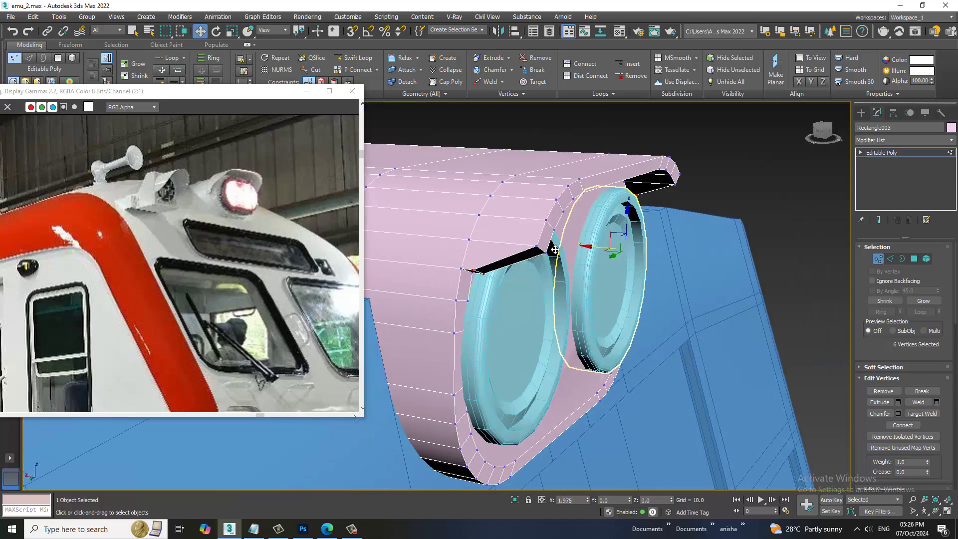
left_click(549, 259)
mouse_move(549, 263)
middle_mouse_down("alt")
mouse_move(703, 273)
mouse_move(658, 269)
middle_mouse_up("alt")
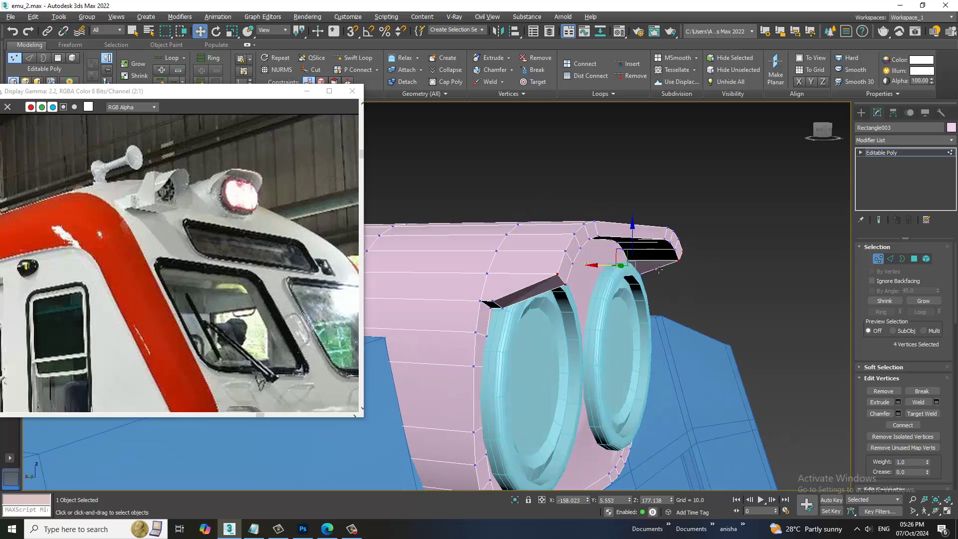
left_click_drag(603, 270, 605, 270)
mouse_move(606, 270)
middle_mouse_down("alt")
mouse_move(705, 286)
mouse_move(617, 332)
middle_mouse_up("alt")
mouse_move(769, 303)
middle_mouse_down("alt")
mouse_move(753, 302)
mouse_move(769, 259)
mouse_move(613, 329)
mouse_move(660, 288)
mouse_move(676, 364)
middle_mouse_up("alt")
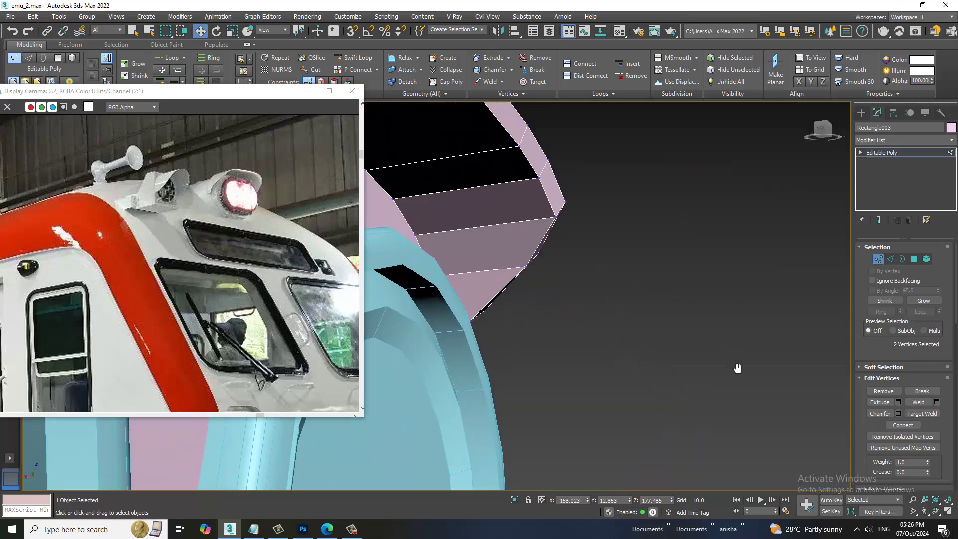
left_click_drag(573, 261, 574, 262)
middle_click_drag(574, 262, 531, 267, "alt")
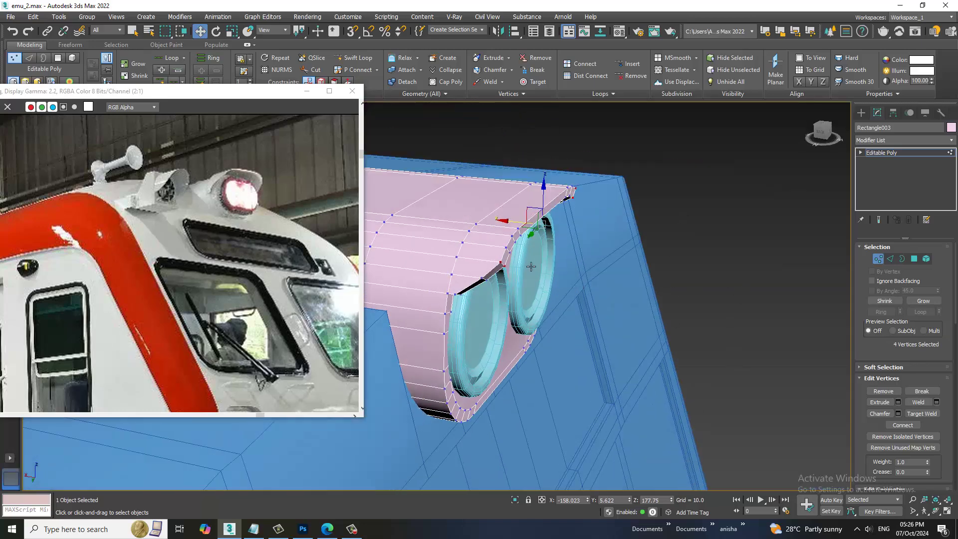
scroll(515, 224, "down", 3)
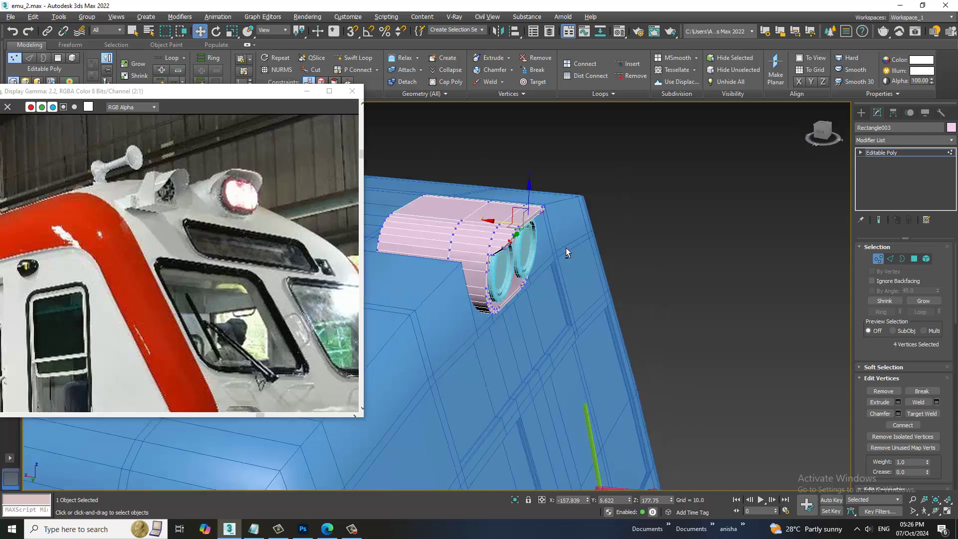
middle_click_drag(568, 252, 620, 234, "alt")
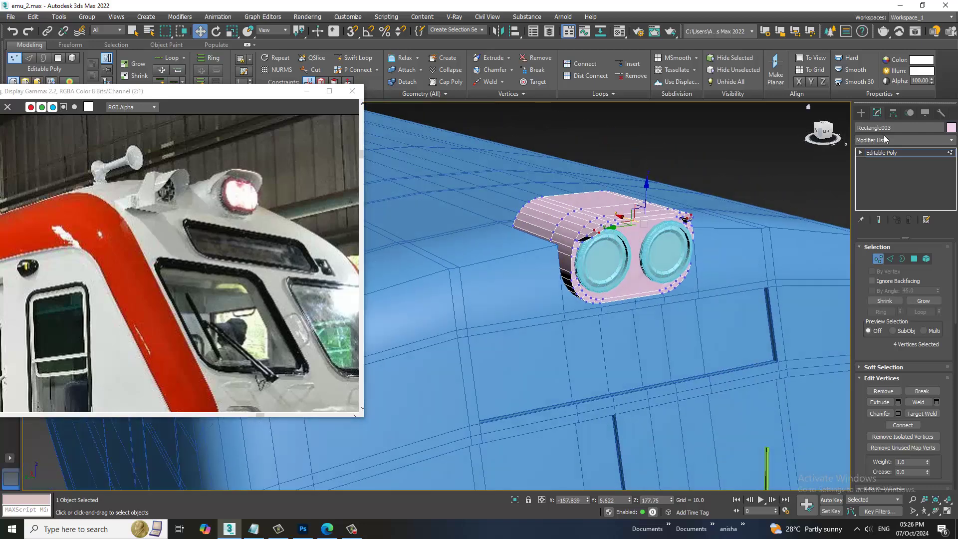
left_click(861, 113)
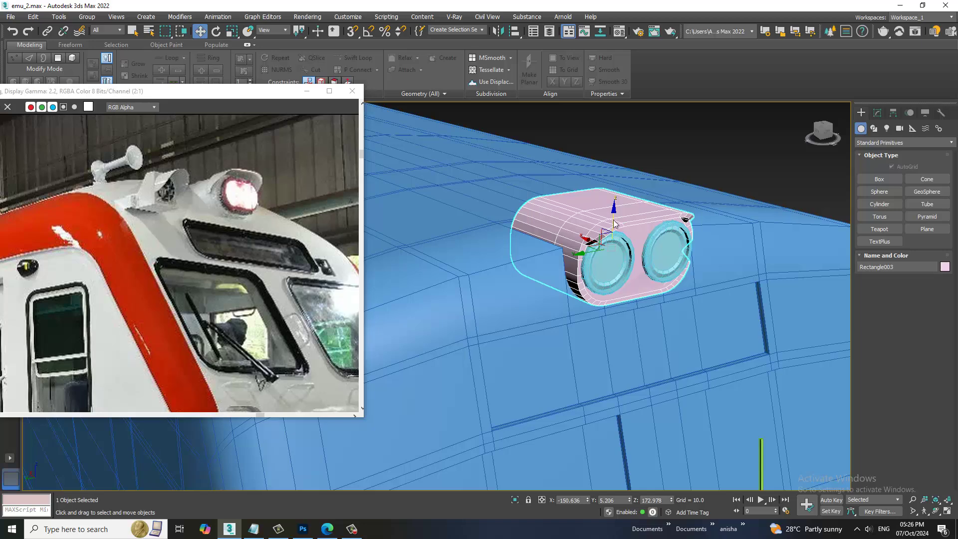
Slide the edge beside the right lamp along X and exit sub-object editing
middle_click_drag(630, 236, 631, 246, "alt")
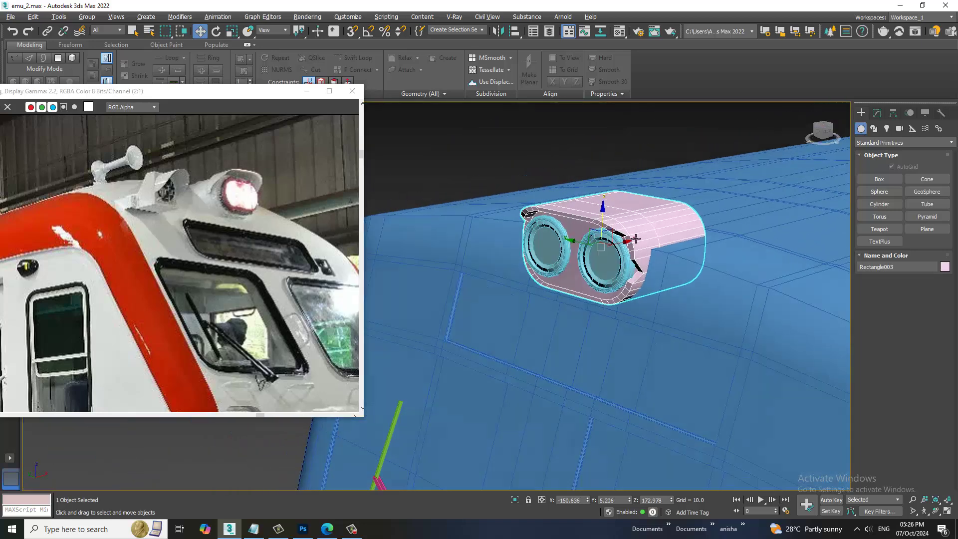
scroll(631, 246, "up", 4)
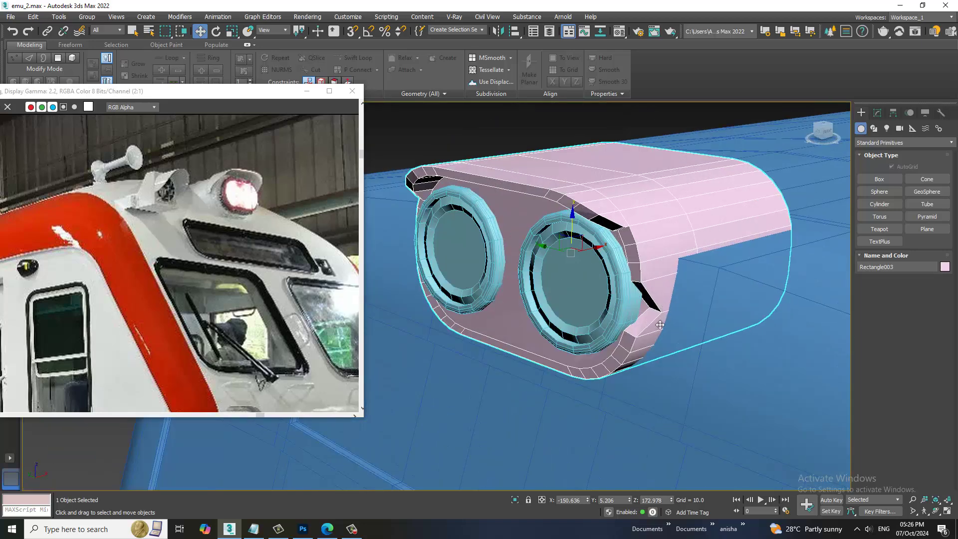
key("2")
left_click_drag(677, 310, 650, 314)
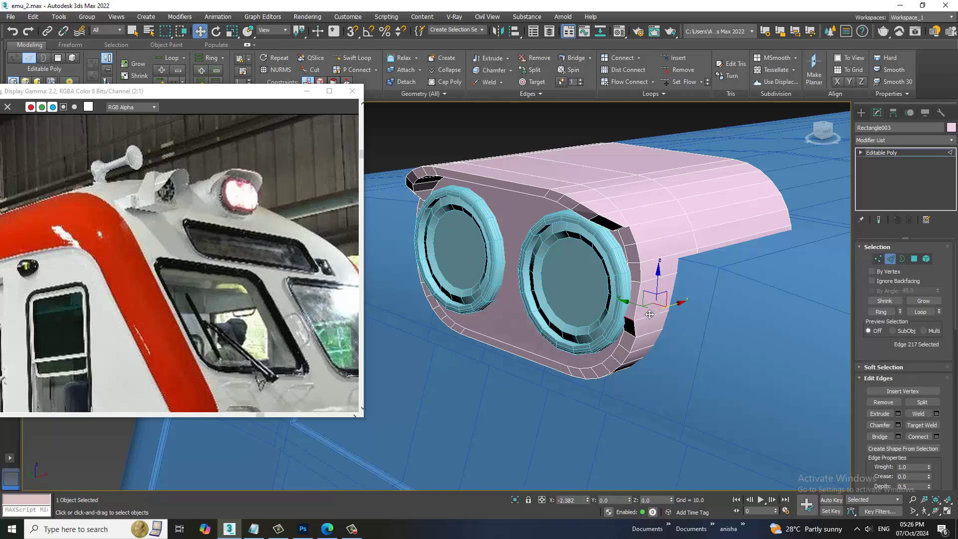
scroll(656, 313, "down", 4)
middle_click_drag(656, 313, 798, 224, "alt")
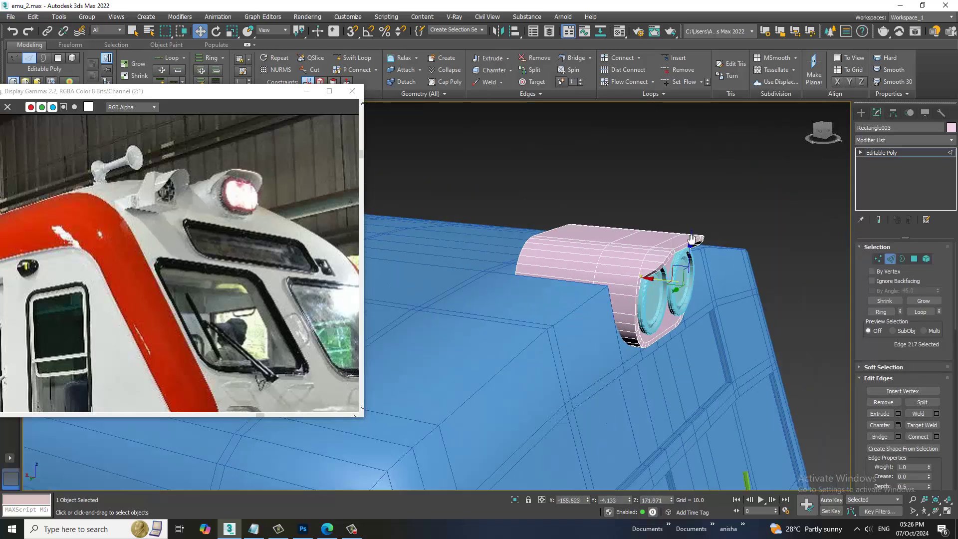
left_click(888, 153)
middle_click_drag(644, 269, 675, 215)
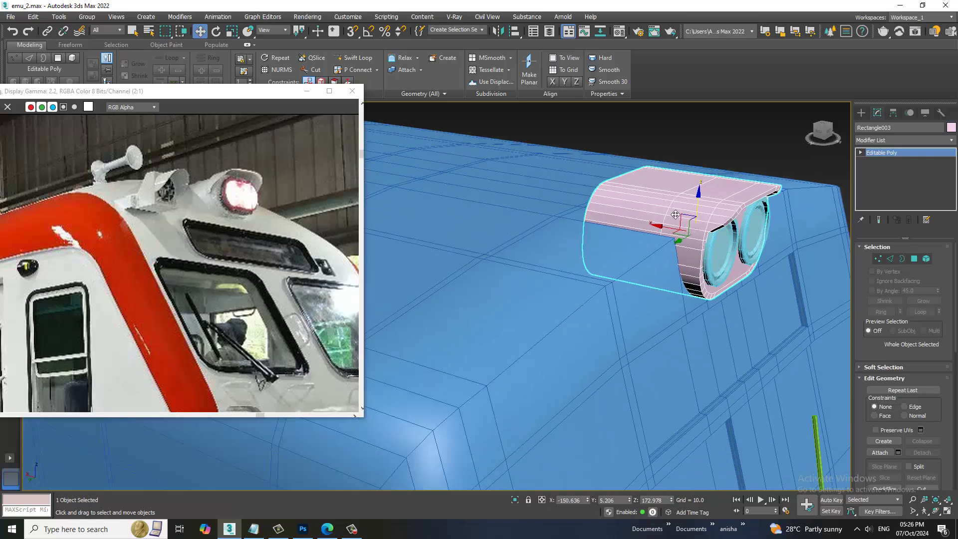
left_click(860, 113)
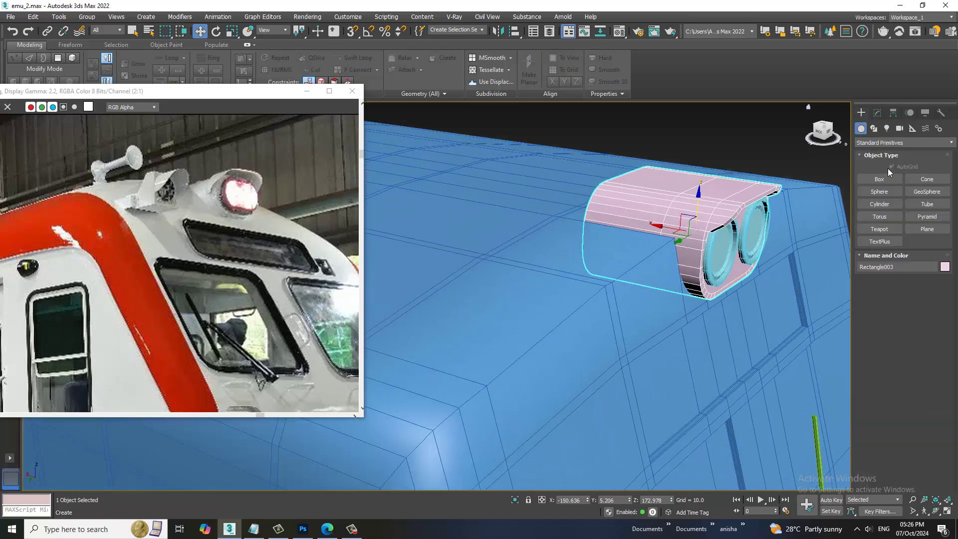
left_click(873, 127)
Maximize the Top view, zoom to the train front, and draw the four-point bracket line Line004
key("alt+w")
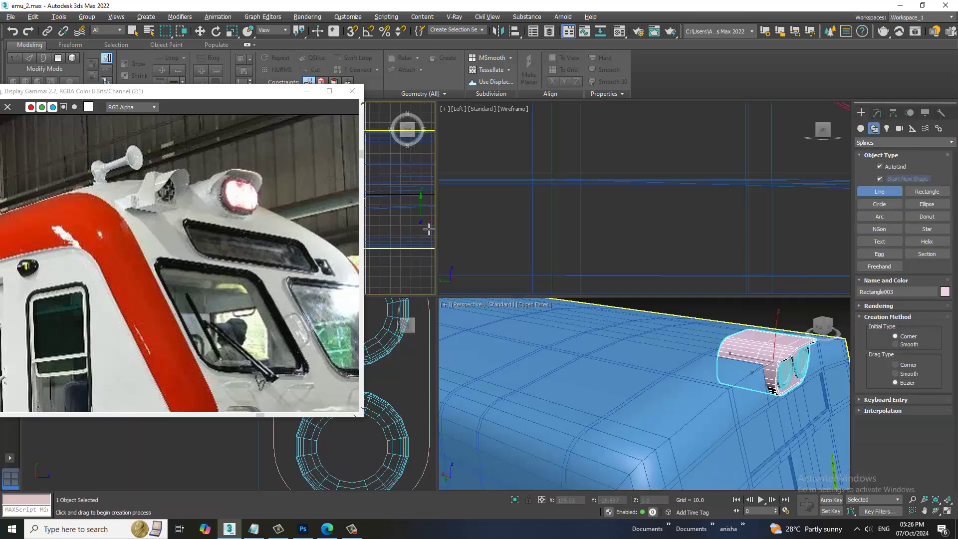
key("t")
key("alt+w")
scroll(530, 220, "up", 3)
scroll(574, 250, "up", 3)
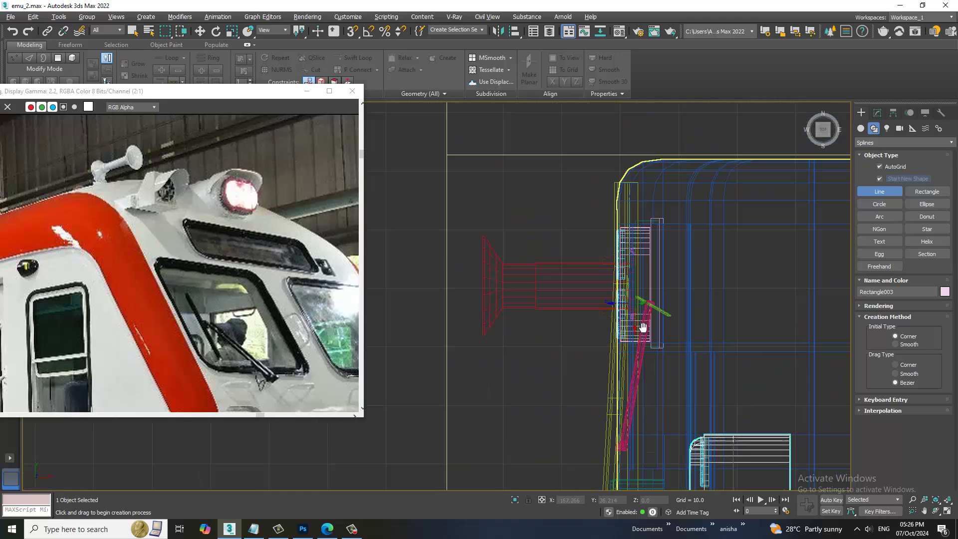
scroll(628, 275, "up", 2)
left_click(620, 256)
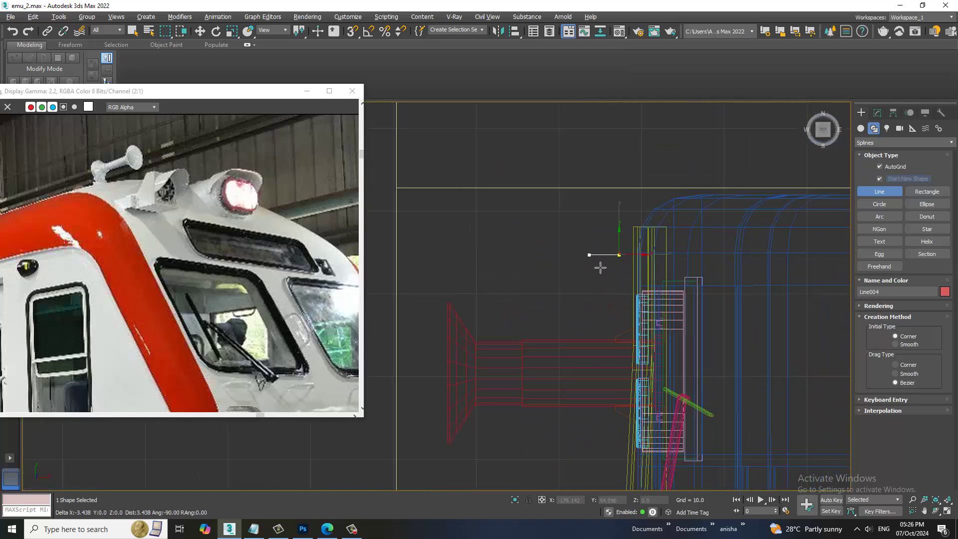
left_click(620, 297)
scroll(627, 302, "up", 3)
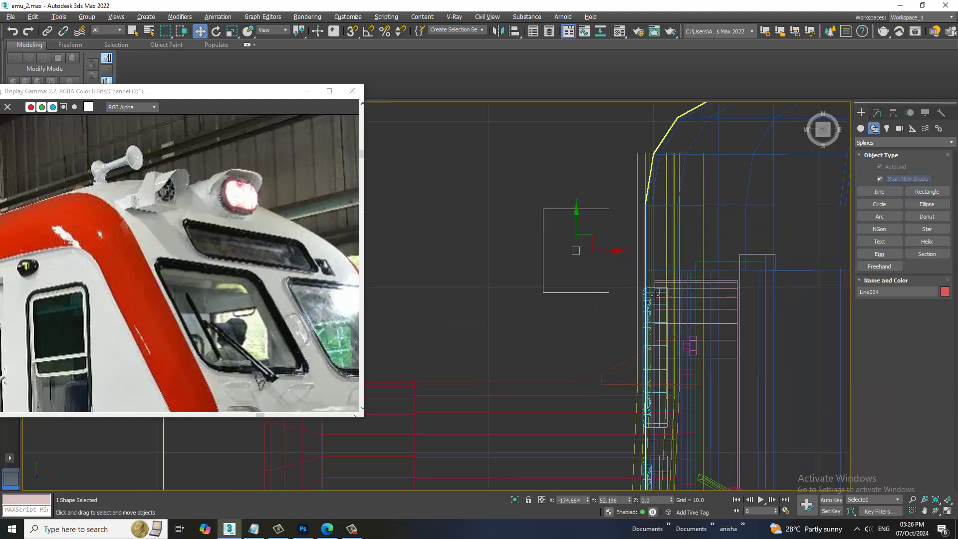
right_click(603, 186)
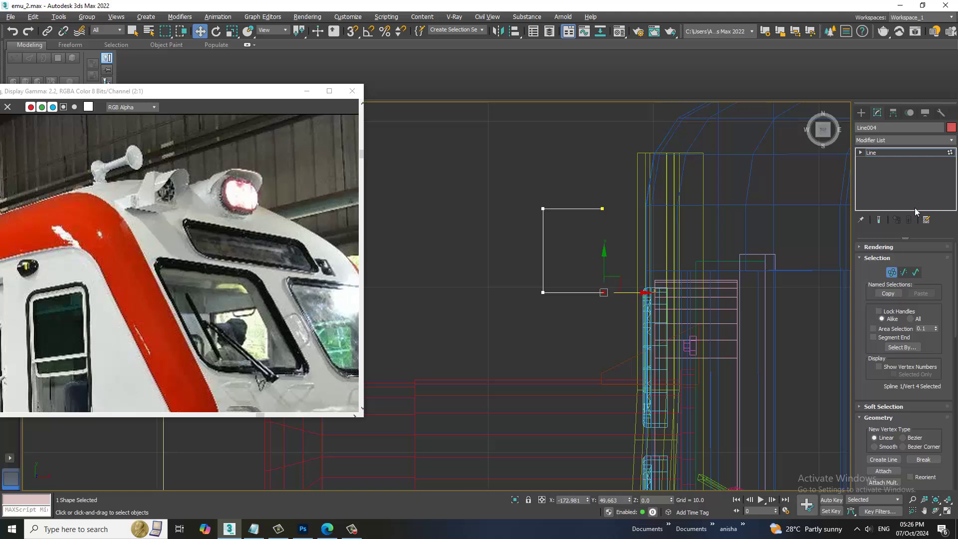
Render Line004 in the viewport as a rectangular section, Length 6.0, Width 0.52
left_click(879, 247)
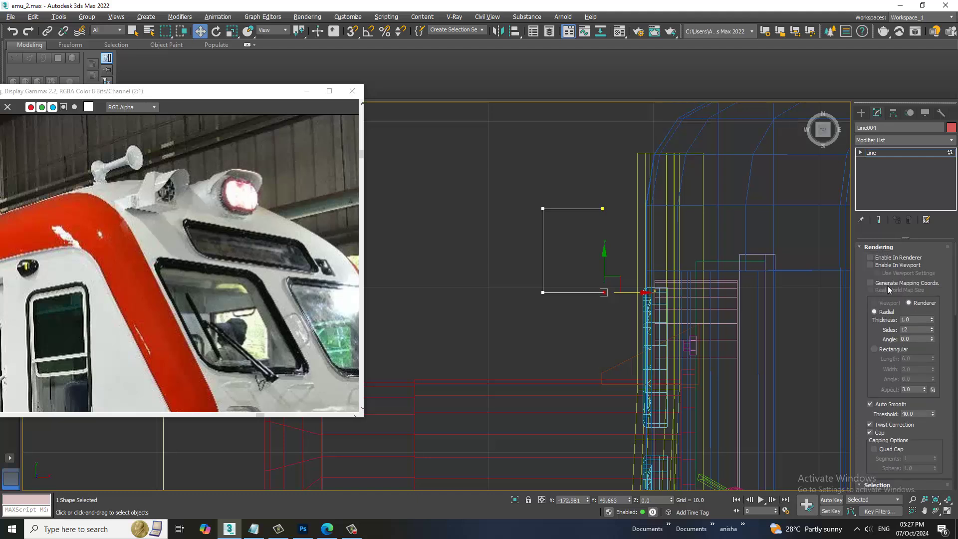
left_click(878, 267)
left_click(883, 348)
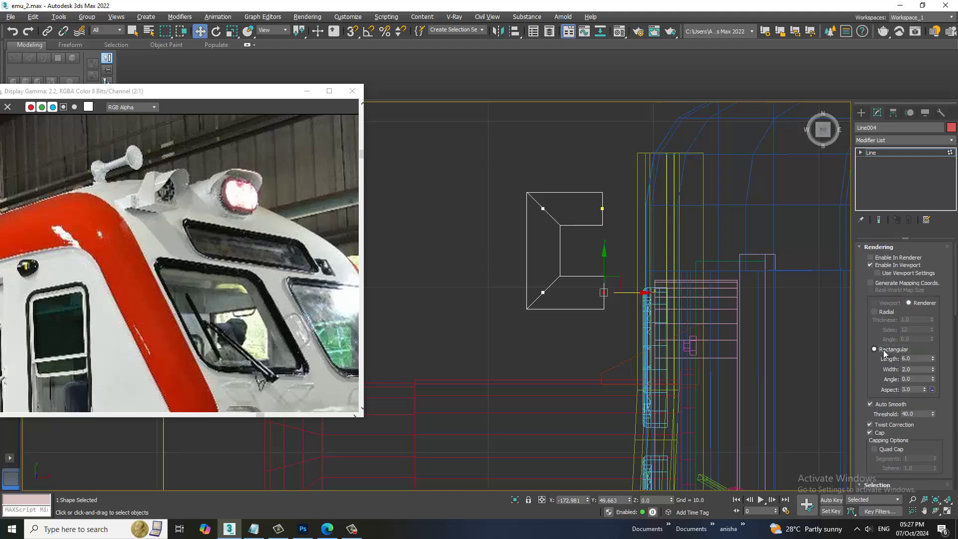
left_click(351, 530)
left_click(909, 483)
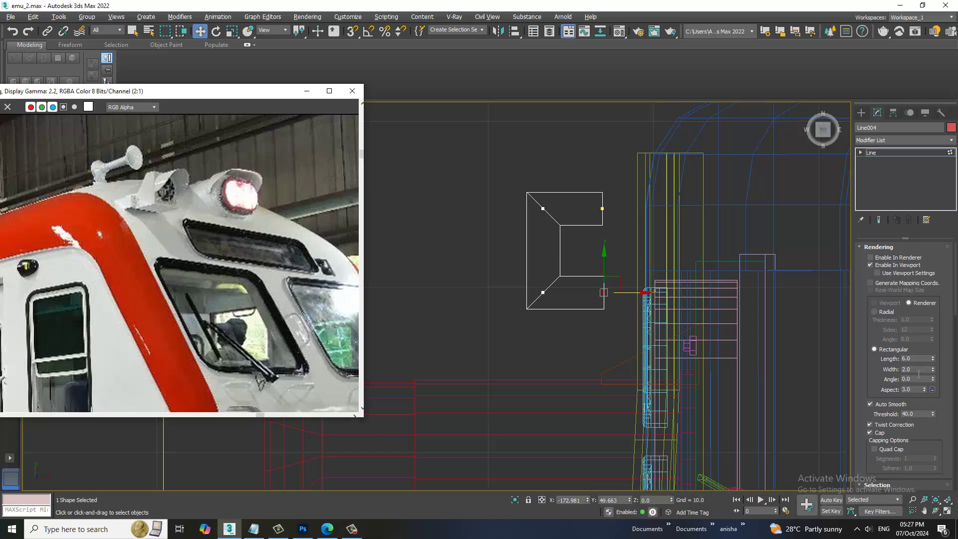
left_click_drag(933, 369, 943, 409)
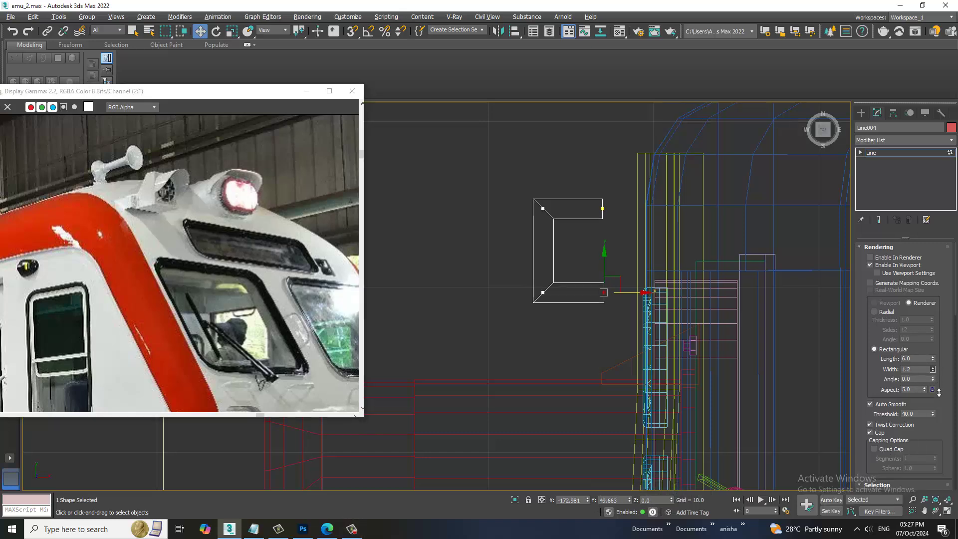
mouse_move(720, 360)
middle_mouse_down("alt")
mouse_move(716, 394)
mouse_move(697, 371)
mouse_move(655, 367)
mouse_move(621, 294)
middle_mouse_up("alt")
scroll(620, 298, "down", 4)
Move Line004 up to the train front and zoom in on it
scroll(608, 322, "down", 1)
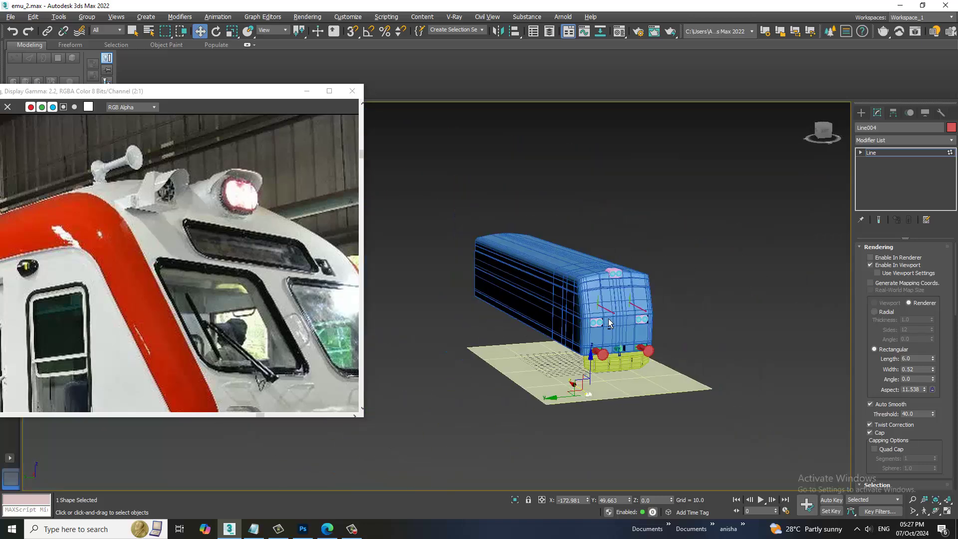
left_click(908, 153)
left_click_drag(590, 374, 597, 274)
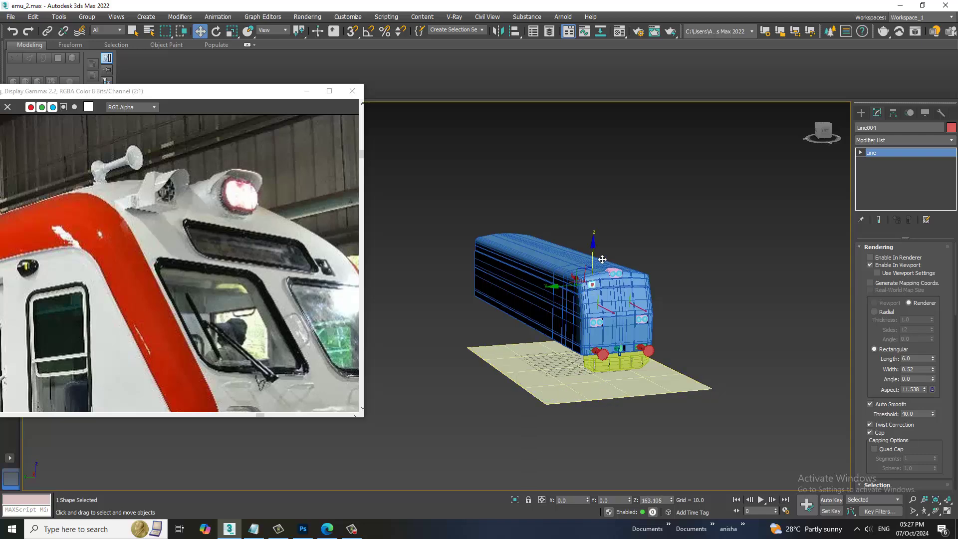
key("z")
scroll(587, 284, "down", 2)
middle_click_drag(588, 284, 614, 299, "alt")
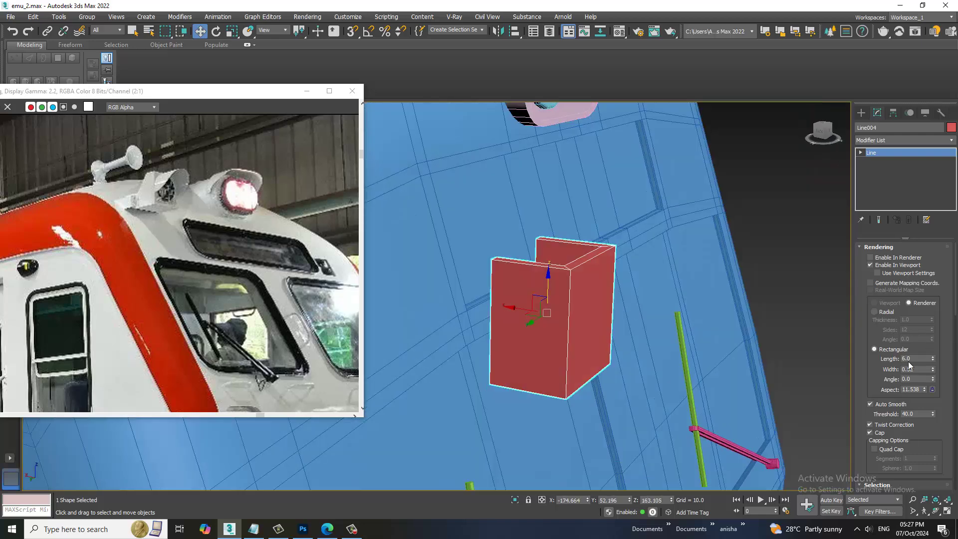
Set the bracket's rectangular profile to Length 1.68 and Width 0.4
left_click_drag(933, 360, 941, 399)
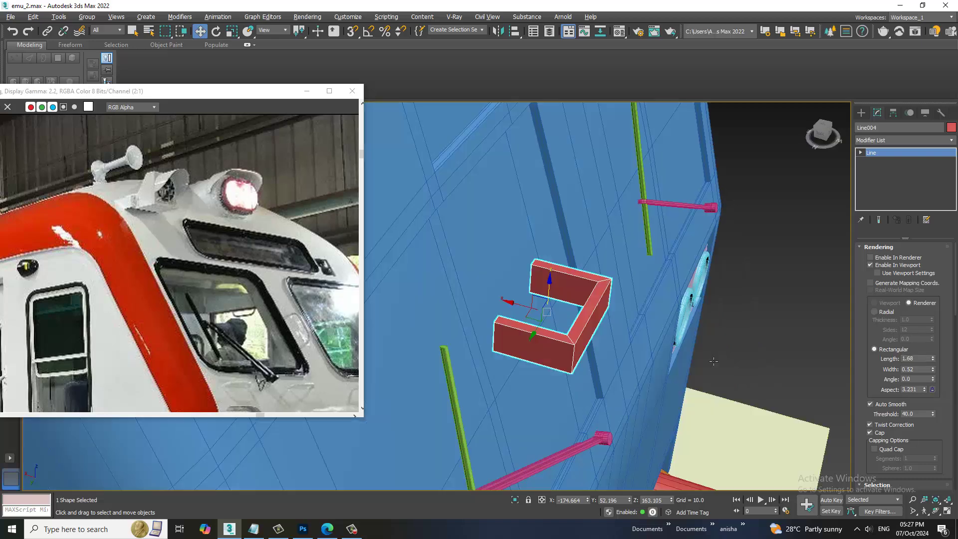
mouse_move(599, 299)
middle_mouse_down("alt")
mouse_move(753, 295)
mouse_move(714, 323)
mouse_move(677, 322)
middle_mouse_up("alt")
scroll(698, 335, "up", 3)
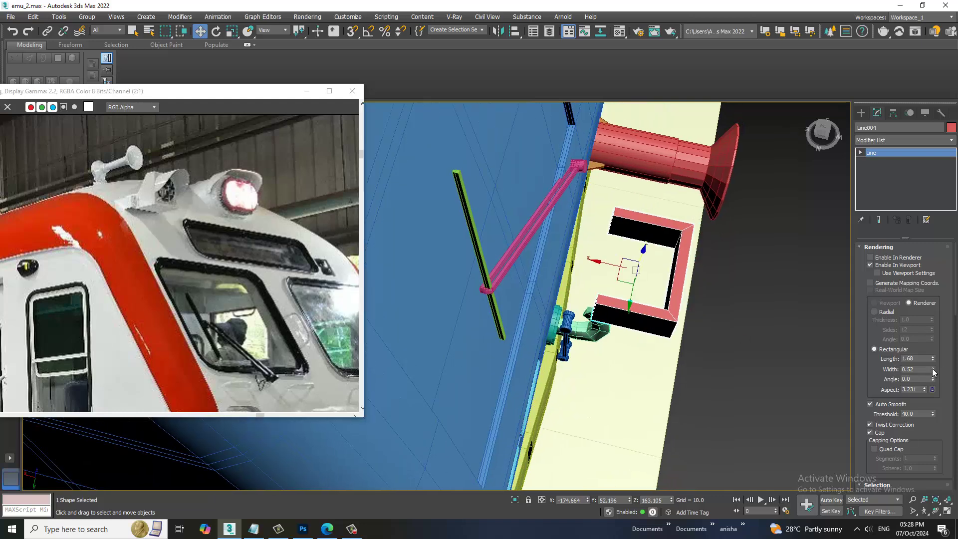
left_click_drag(934, 372, 936, 385)
middle_click_drag(649, 299, 673, 319, "alt")
scroll(673, 315, "up", 2)
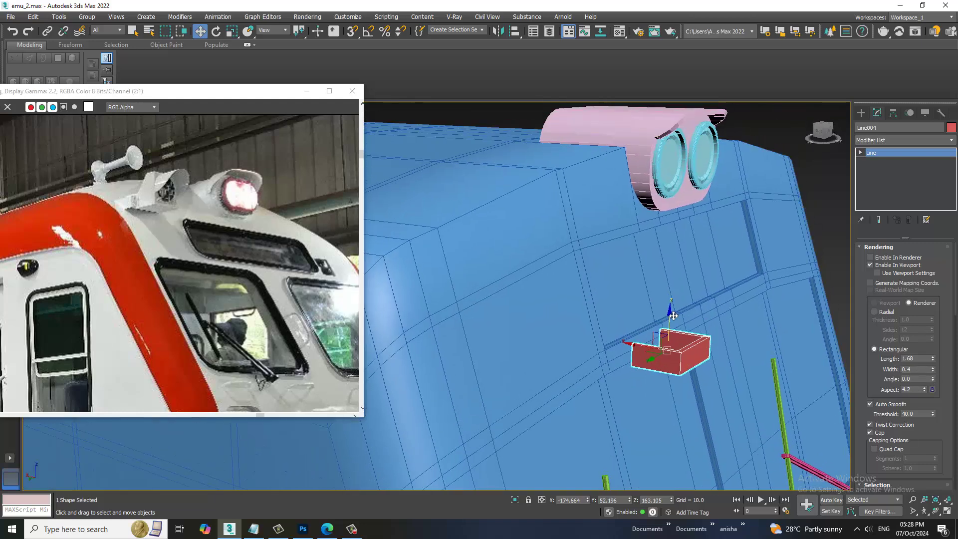
scroll(673, 315, "down", 3)
Move the bracket along X, Z and Y into place on the cab front
mouse_move(641, 334)
left_mouse_down()
mouse_move(493, 319)
mouse_move(503, 320)
left_mouse_up()
middle_click_drag(592, 325, 643, 344)
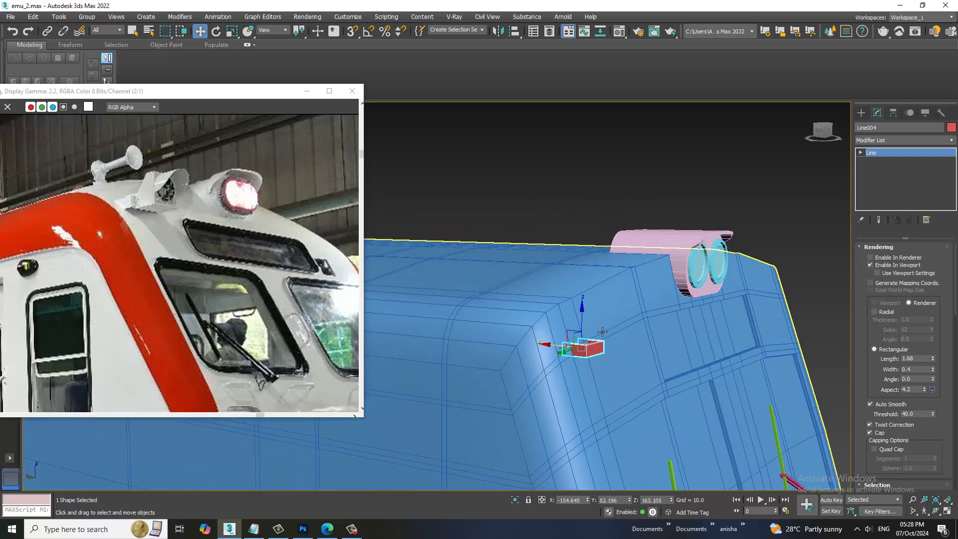
left_click_drag(599, 327, 599, 309)
middle_click_drag(600, 308, 579, 338, "alt")
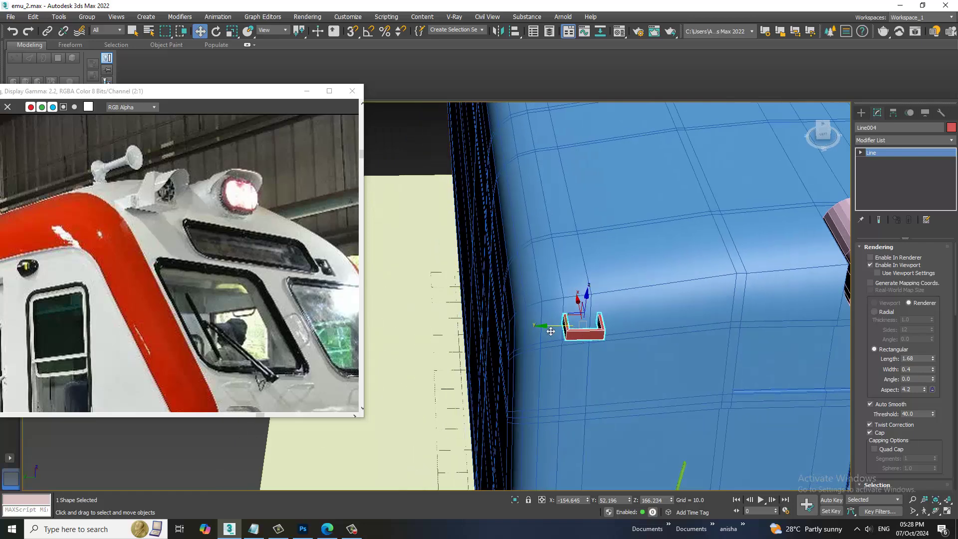
left_click_drag(551, 332, 601, 328)
middle_click_drag(601, 327, 609, 330, "alt")
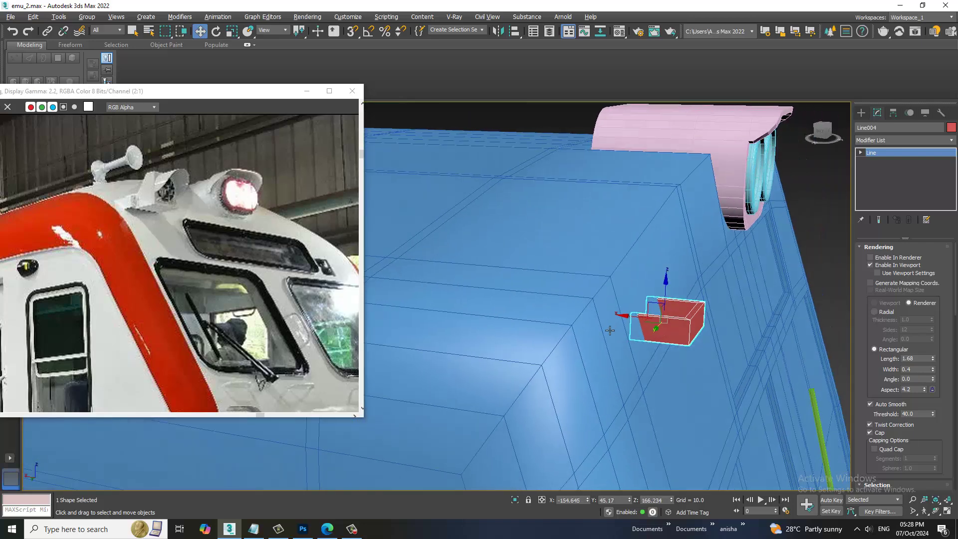
left_click_drag(640, 321, 639, 322)
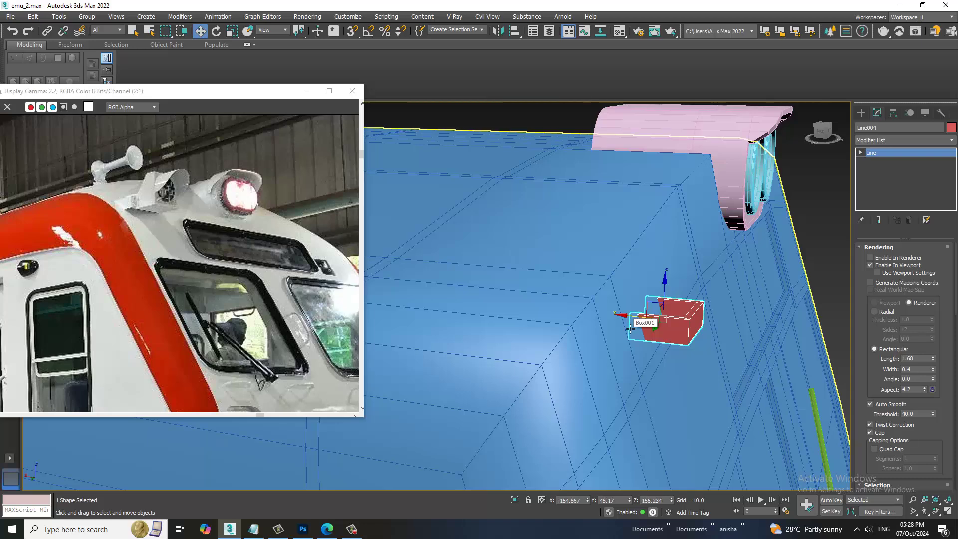
mouse_move(637, 334)
middle_mouse_down("alt")
mouse_move(727, 368)
mouse_move(727, 331)
mouse_move(890, 160)
middle_mouse_up("alt")
left_click(866, 113)
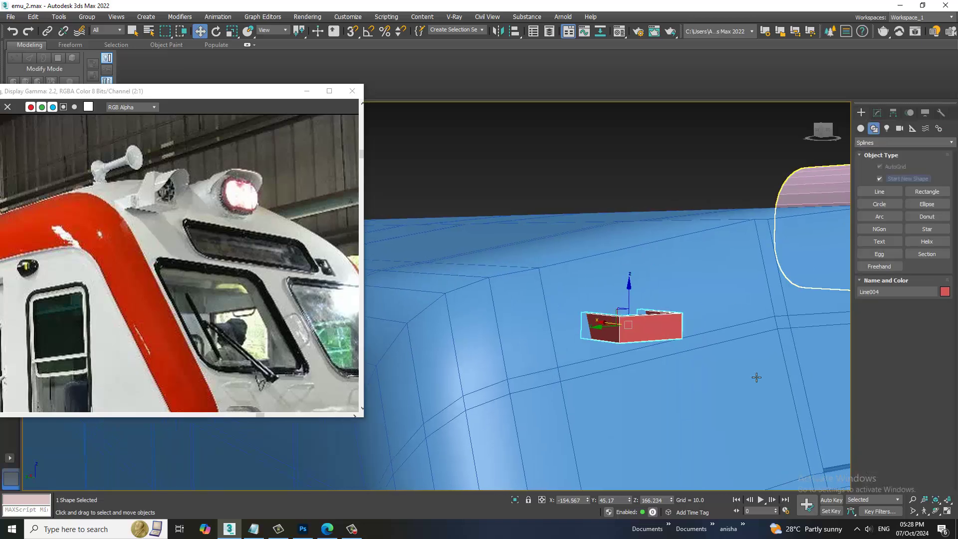
mouse_move(687, 346)
middle_mouse_down("alt")
mouse_move(671, 381)
mouse_move(684, 353)
middle_mouse_up("alt")
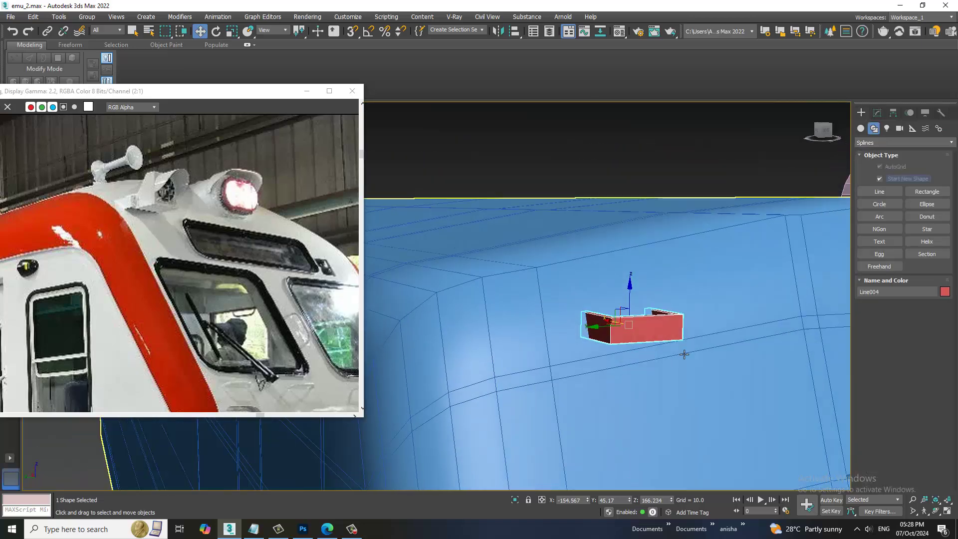
Convert Line004 to Editable Poly and draw Box021 beside it below the headlight housing
right_click(657, 333)
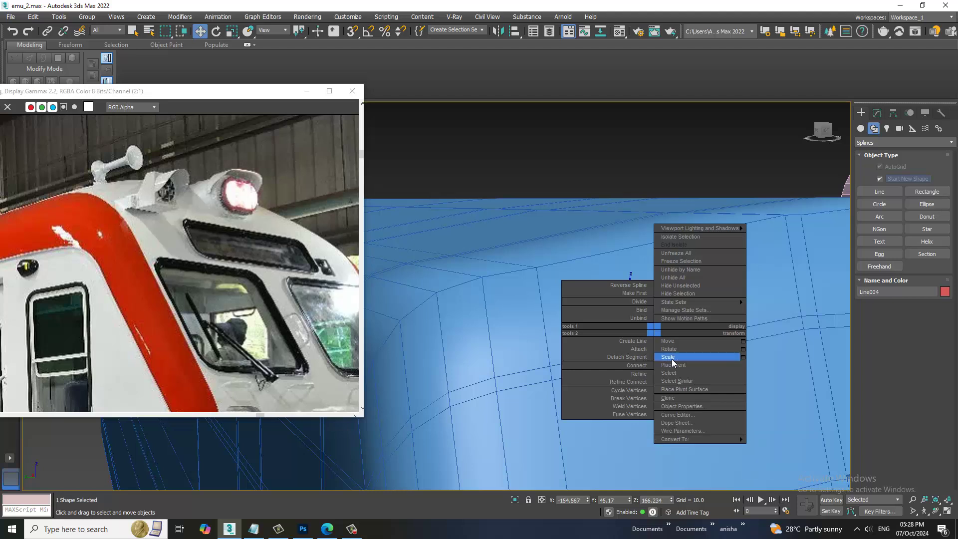
left_click(798, 458)
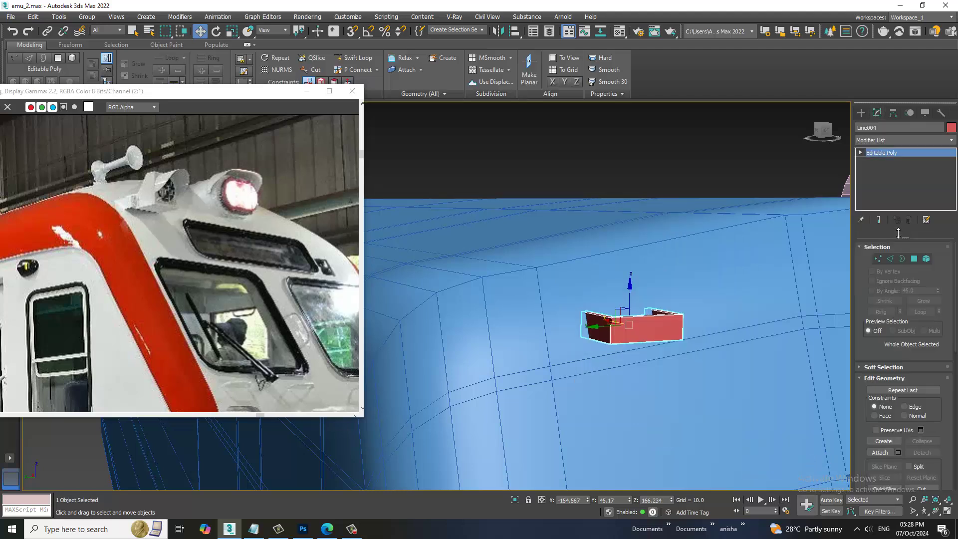
left_click(857, 115)
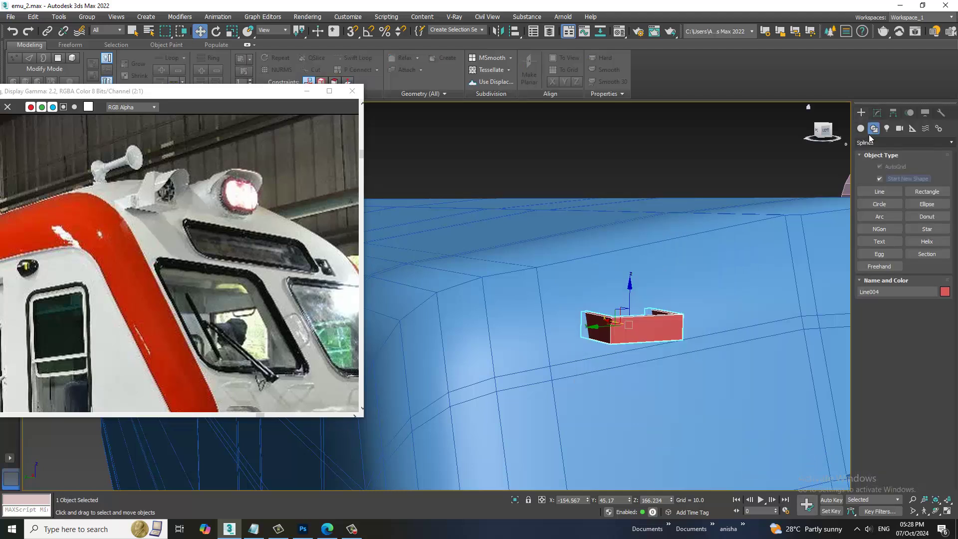
left_click(860, 128)
left_click(882, 180)
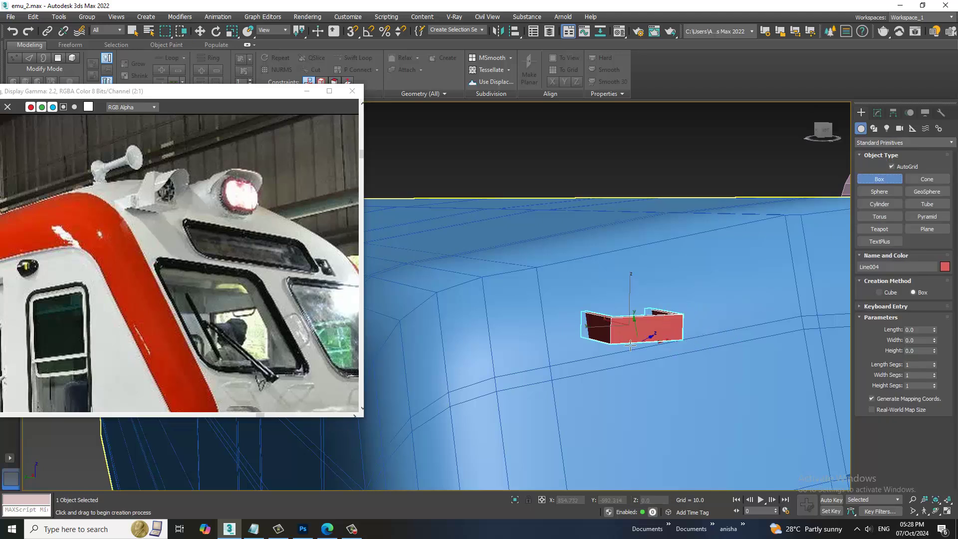
left_click_drag(624, 330, 696, 383)
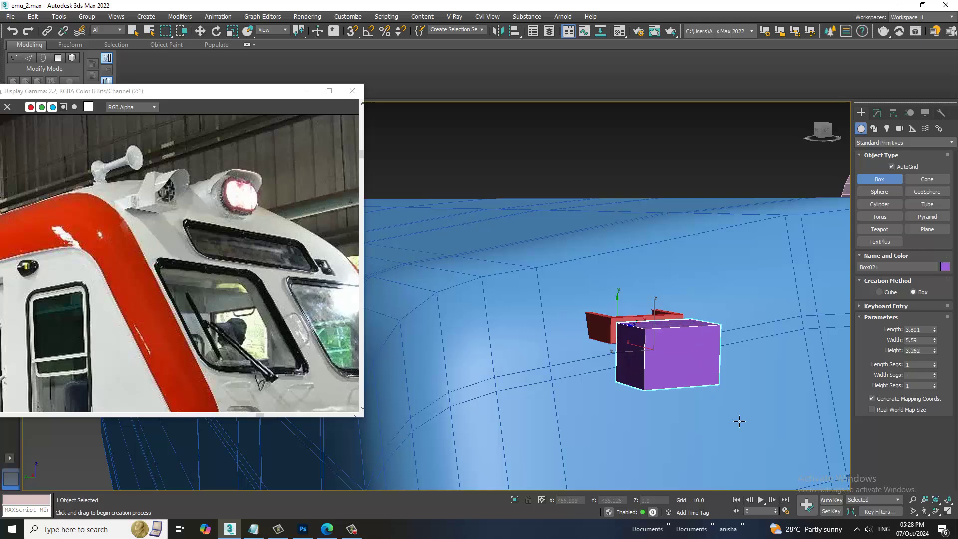
left_click(700, 334)
middle_click_drag(700, 334, 748, 331, "alt")
key("w")
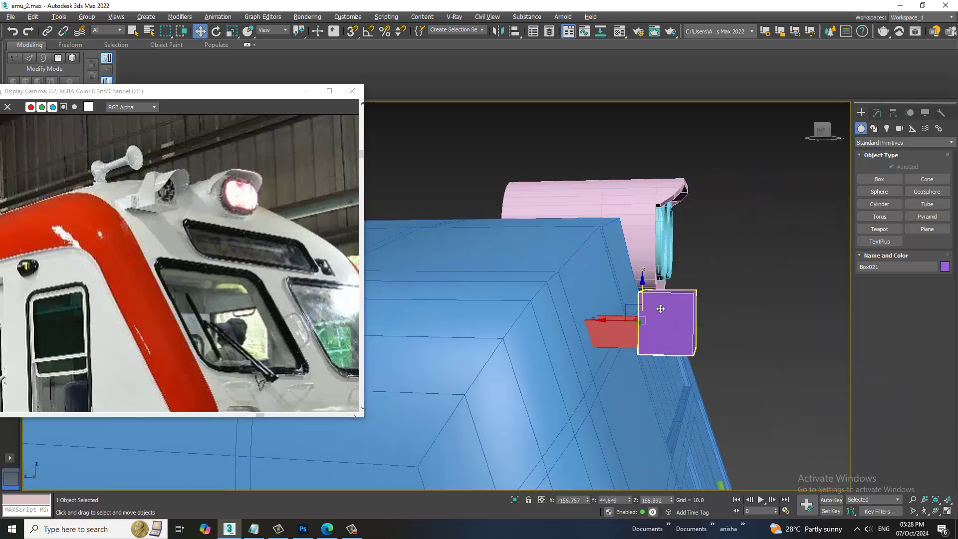
mouse_move(649, 295)
middle_mouse_down("alt")
mouse_move(673, 298)
mouse_move(656, 304)
middle_mouse_up("alt")
Convert Box021 to Editable Poly and pull its right-edge vertices inward to narrow it
right_click(655, 302)
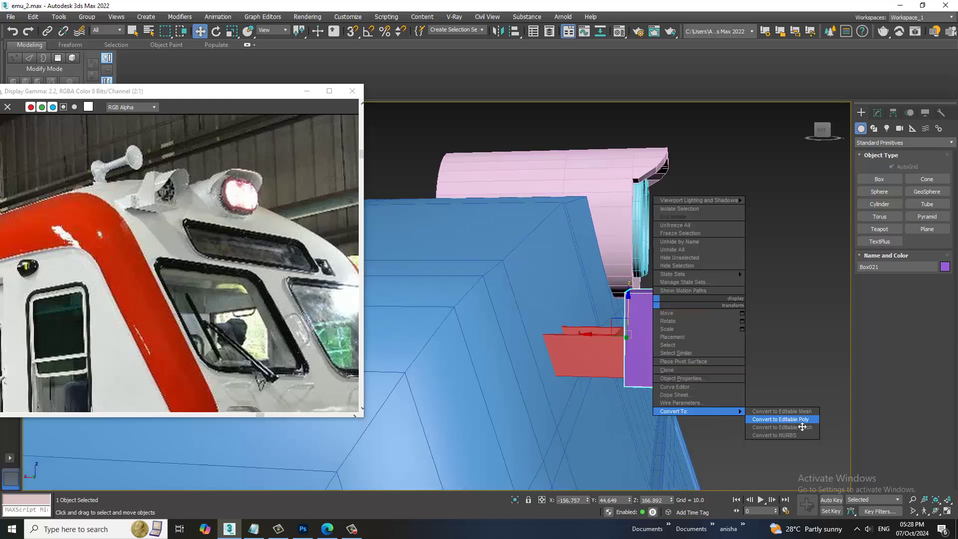
left_click(793, 419)
key("1")
left_click_drag(682, 260, 762, 496)
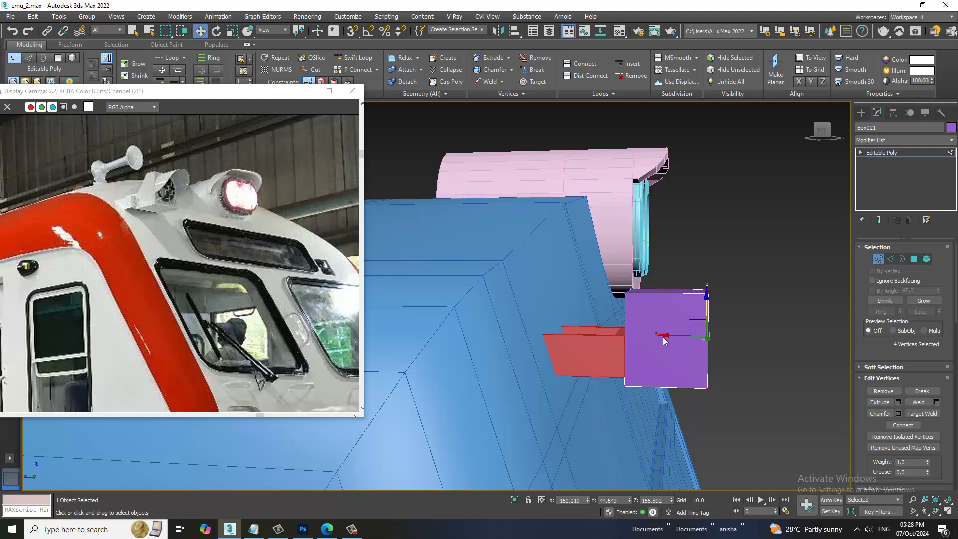
left_click_drag(674, 340, 661, 339)
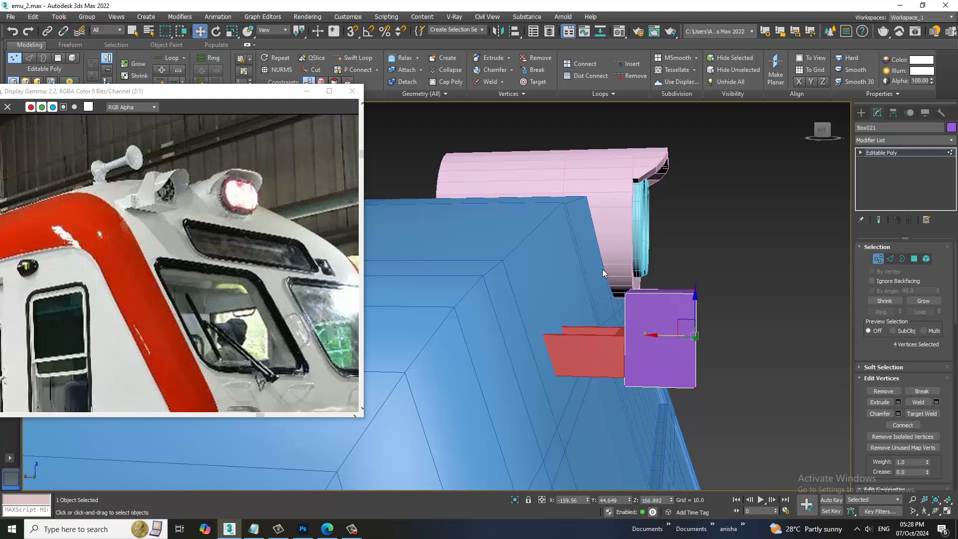
Add a Swift Loop around the box's middle and shift its vertices to abut the red bracket
left_click(353, 58)
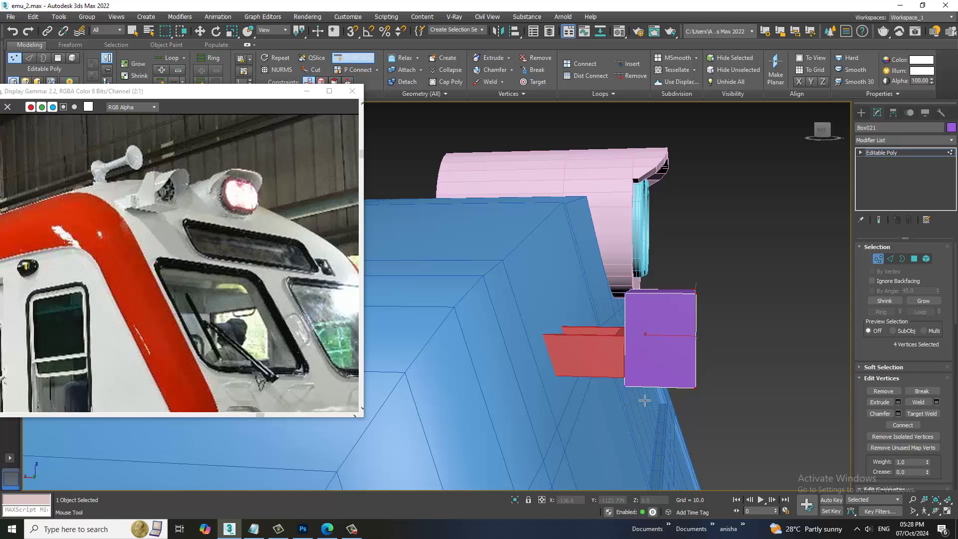
right_click(668, 334)
mouse_move(669, 334)
middle_mouse_down("alt")
mouse_move(673, 321)
mouse_move(615, 278)
mouse_move(649, 304)
middle_mouse_up("alt")
left_click(634, 295)
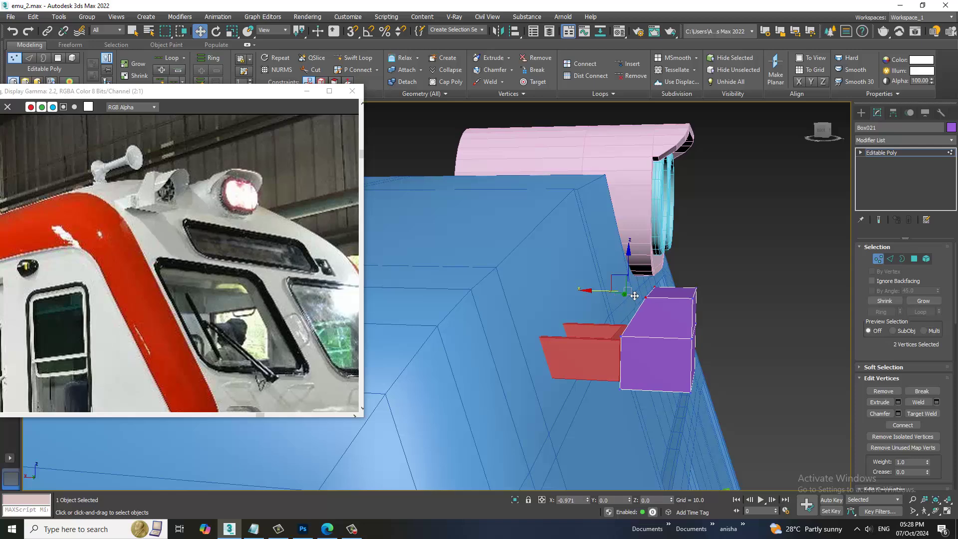
middle_click_drag(750, 342, 644, 330, "alt")
left_click_drag(673, 443, 669, 434)
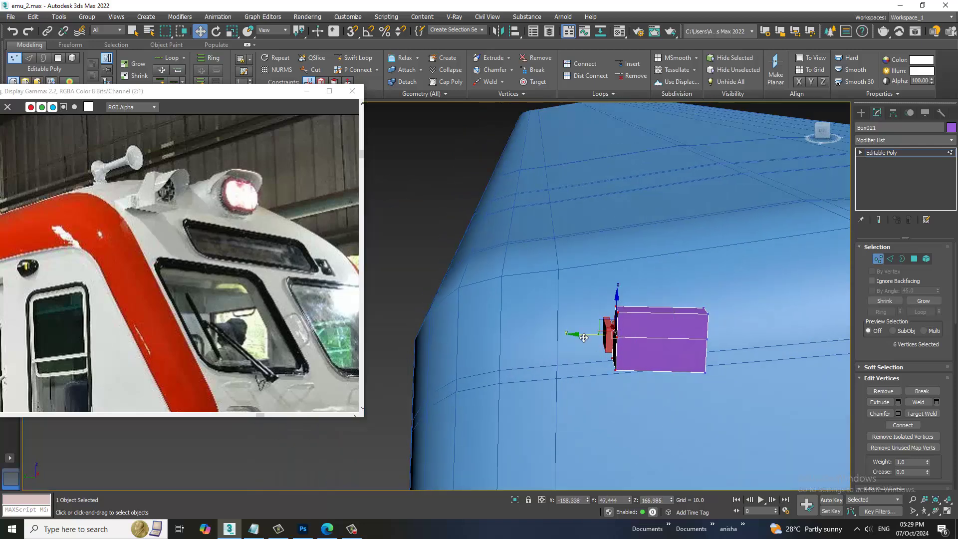
left_click_drag(583, 337, 593, 338)
middle_click_drag(624, 339, 699, 329, "alt")
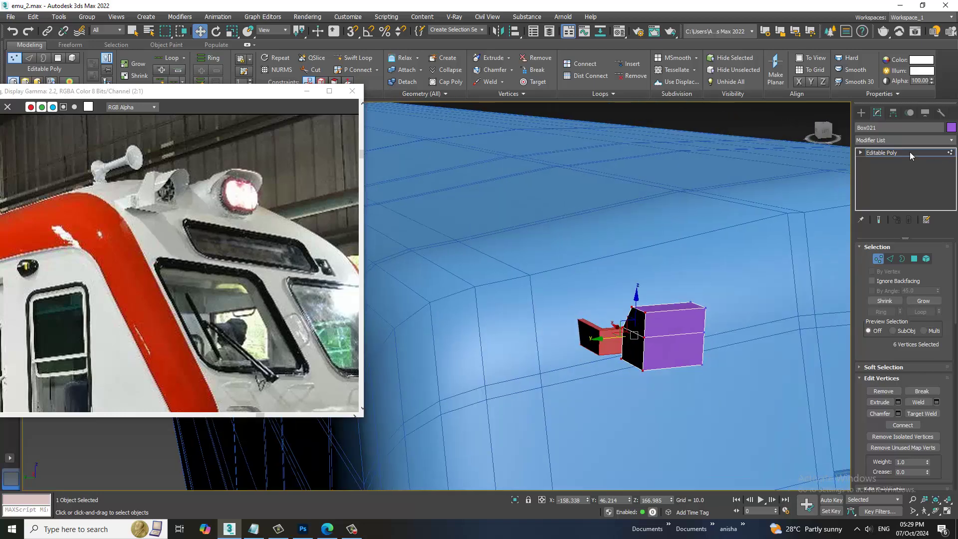
left_click(909, 152)
middle_click_drag(649, 250, 698, 249, "alt")
Adjust eight vertices of the red bracket Line004, then leave vertex mode
left_click(709, 337)
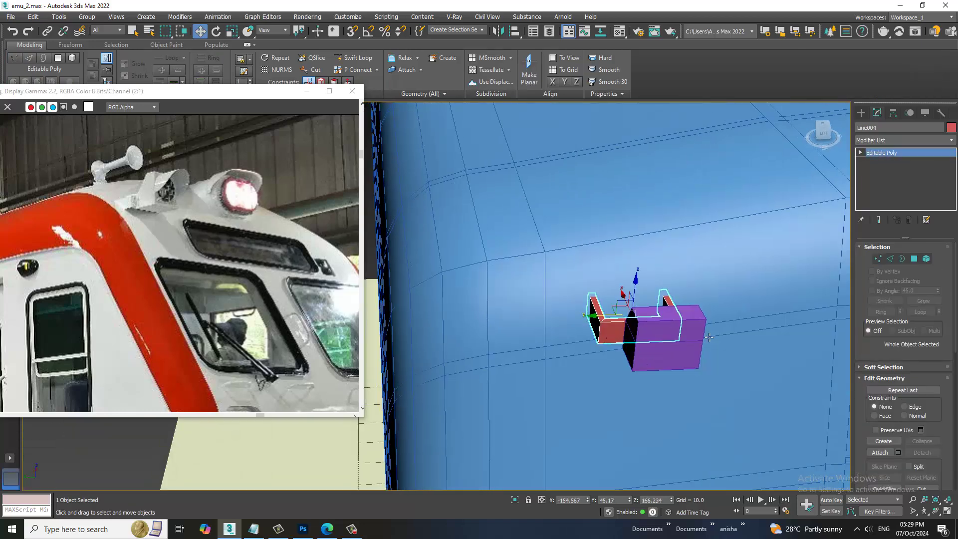
mouse_move(709, 337)
middle_mouse_down("alt")
mouse_move(616, 317)
mouse_move(546, 255)
middle_mouse_up("alt")
key("1")
left_click_drag(629, 385, 629, 385)
middle_click_drag(629, 385, 630, 359, "alt")
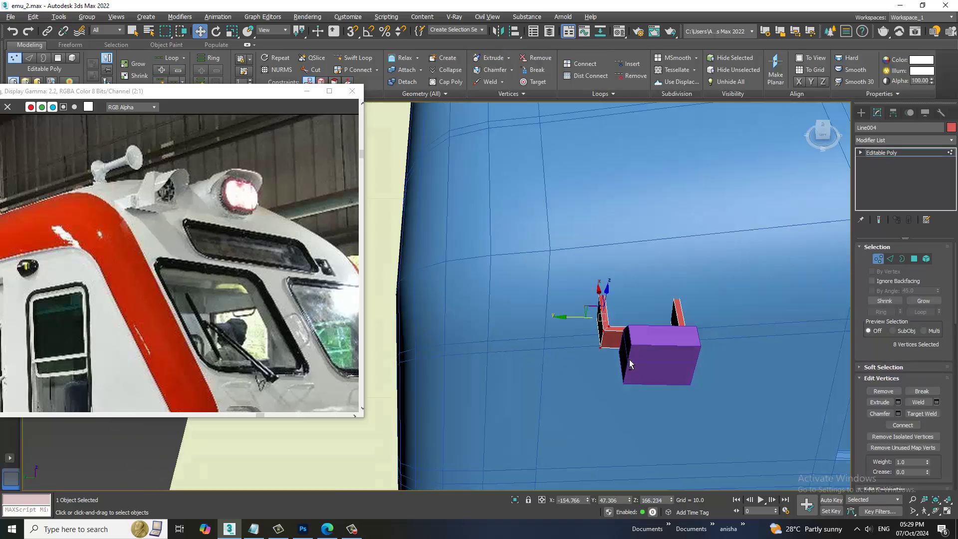
mouse_move(568, 323)
middle_mouse_down("alt")
mouse_move(702, 325)
mouse_move(729, 319)
mouse_move(721, 304)
mouse_move(702, 330)
middle_mouse_up("alt")
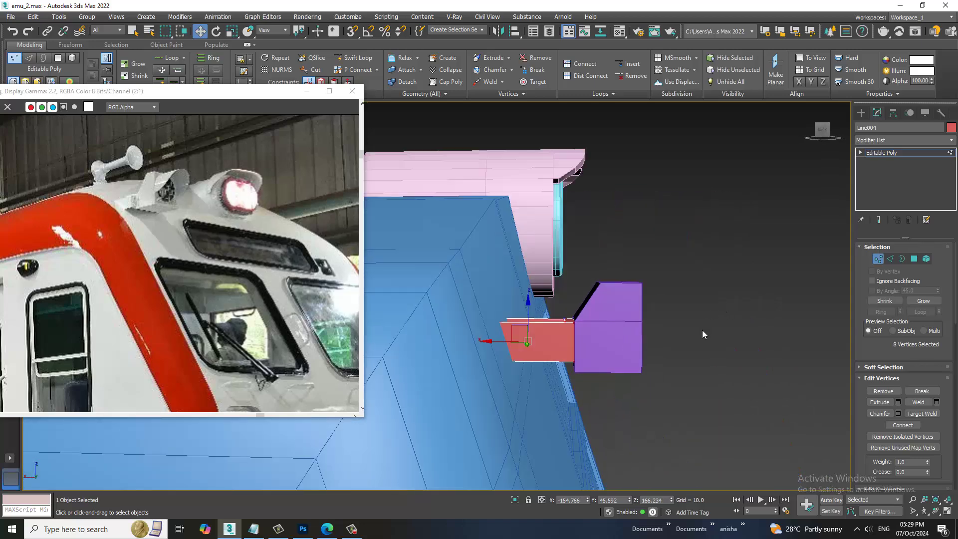
left_click(916, 158)
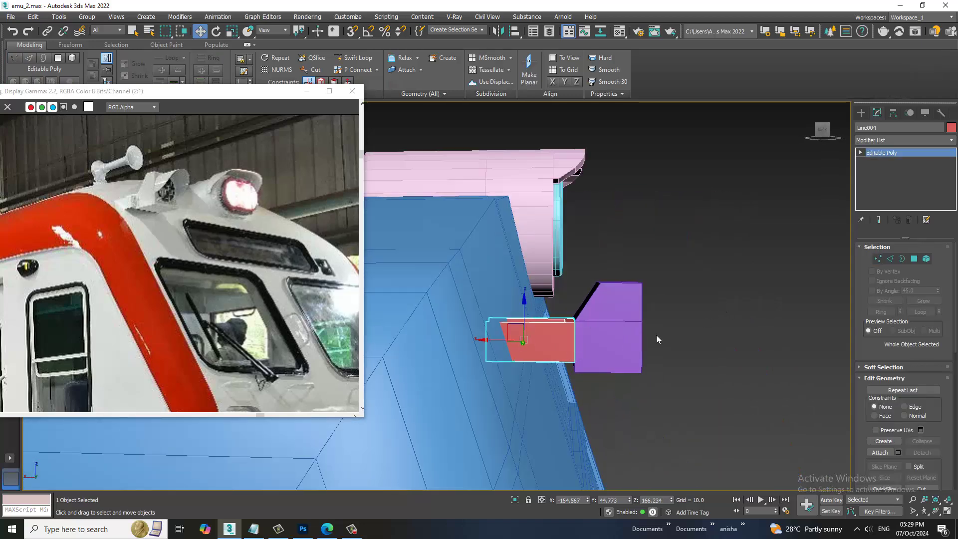
Enlarge Box021 so its sloped front corner meets the red bracket
left_click(620, 327)
key("r")
key("w")
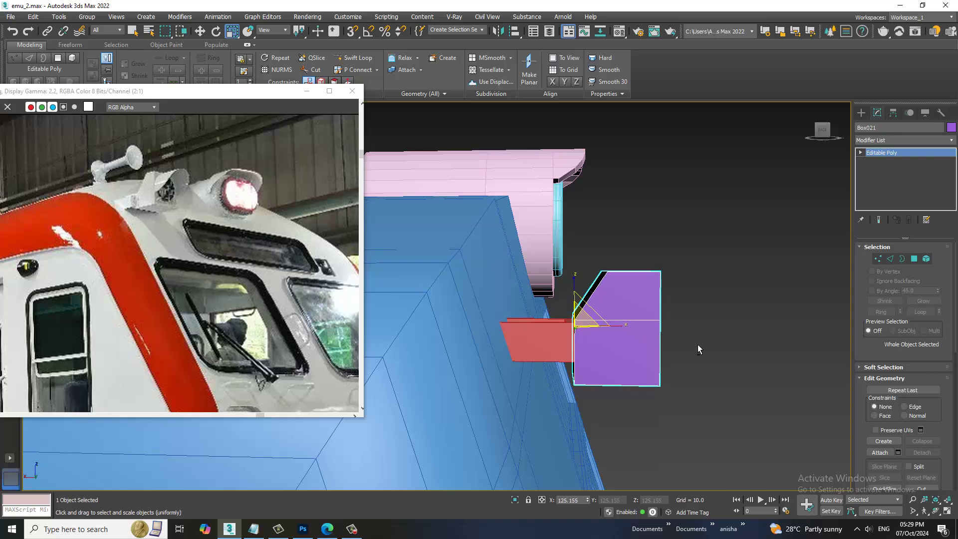
mouse_move(590, 327)
middle_mouse_down("alt")
mouse_move(574, 302)
mouse_move(697, 322)
mouse_move(713, 305)
middle_mouse_up("alt")
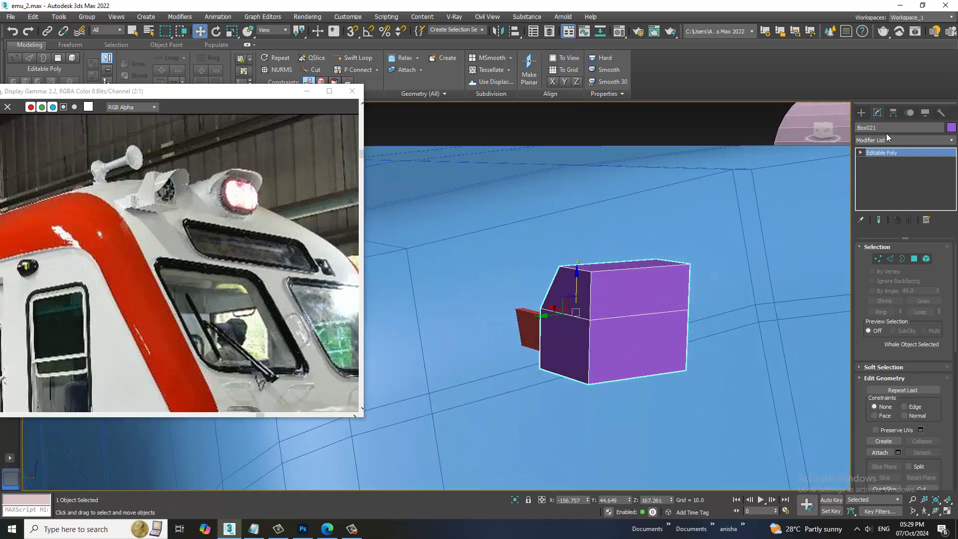
left_click(861, 112)
scroll(695, 289, "up", 3)
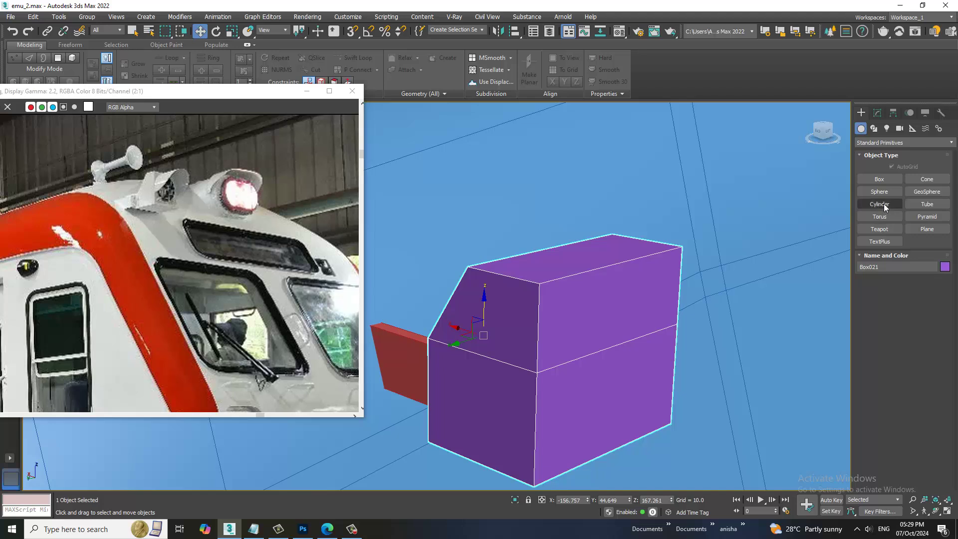
Draw a cylinder on the purple box's front face
left_click(883, 204)
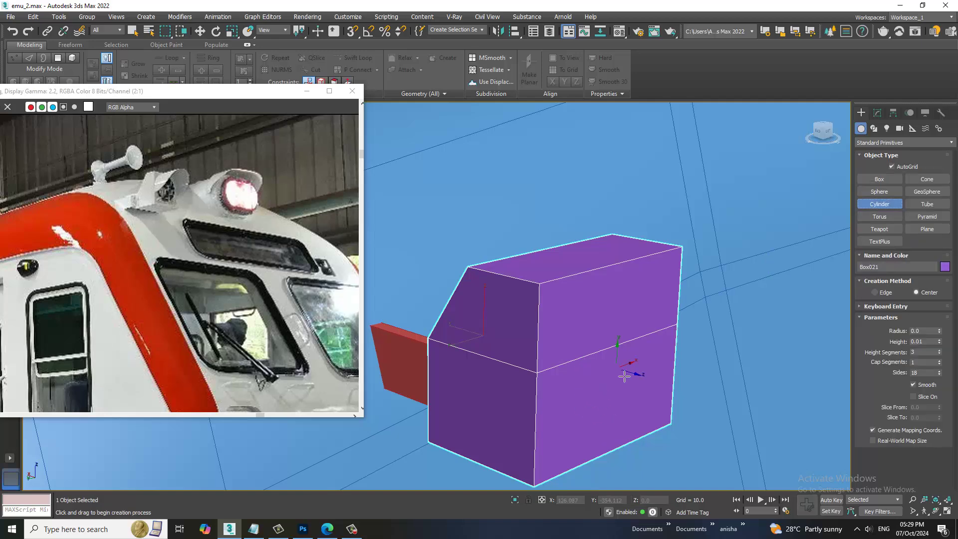
left_click_drag(621, 367, 649, 418)
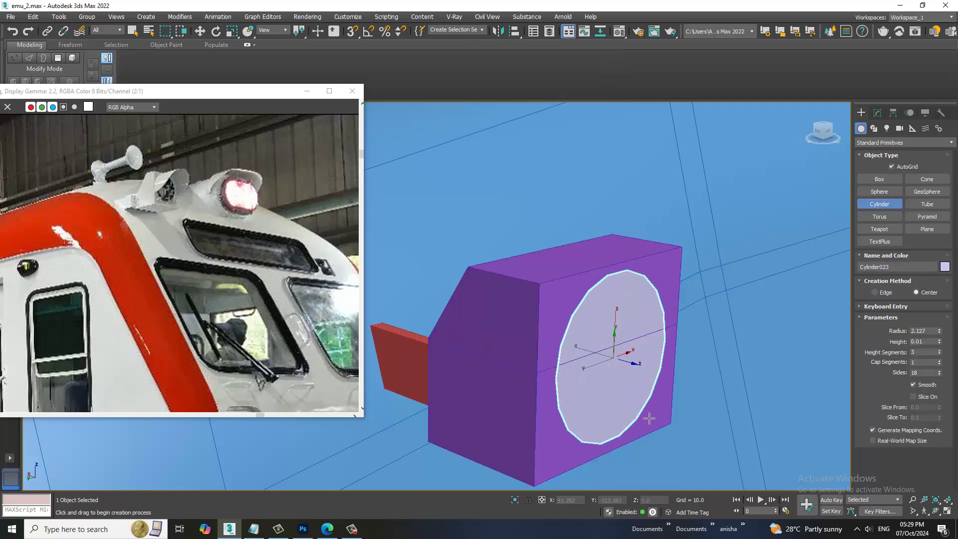
left_click(650, 418)
key("w")
scroll(645, 318, "up", 2)
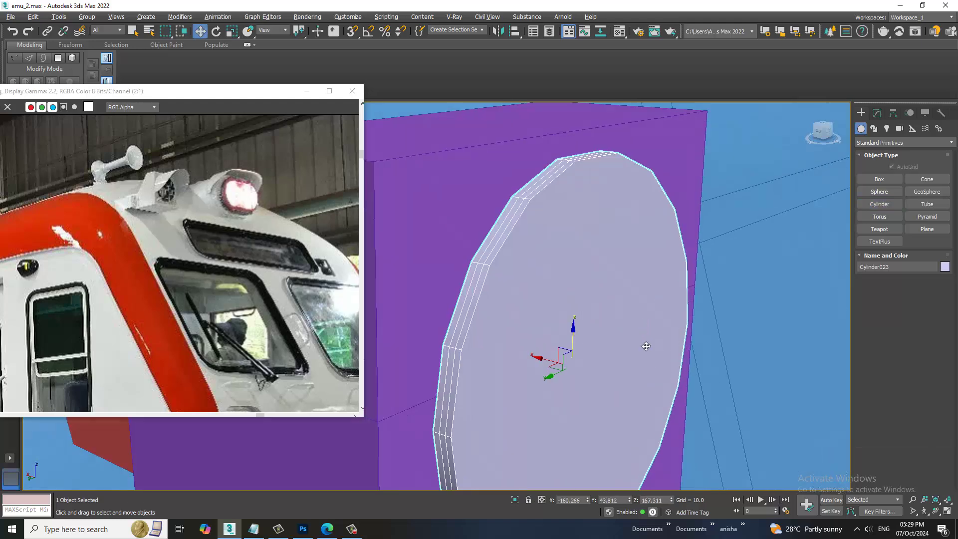
scroll(645, 318, "up", 3)
Set the cylinder to 1 height segment and 24 sides
right_click(595, 259)
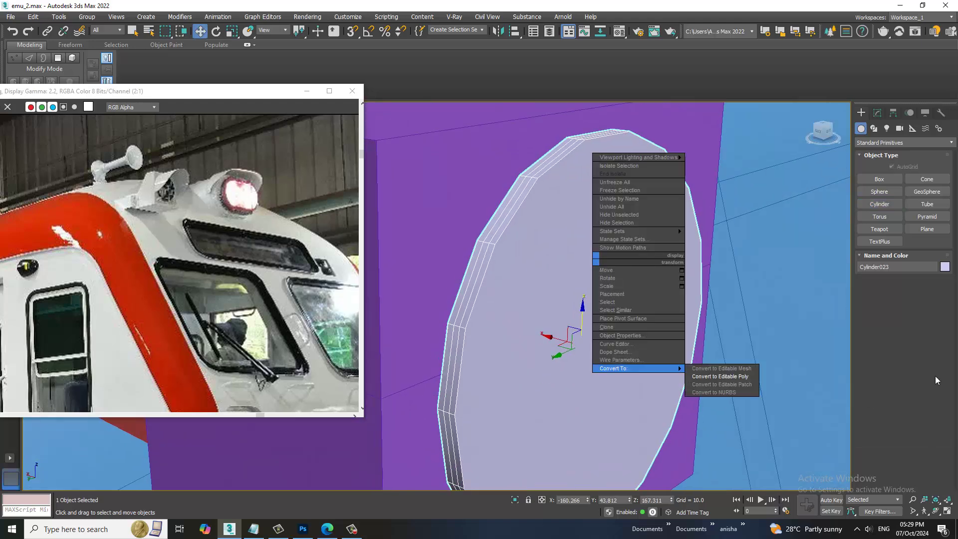
left_click(879, 130)
left_click(877, 113)
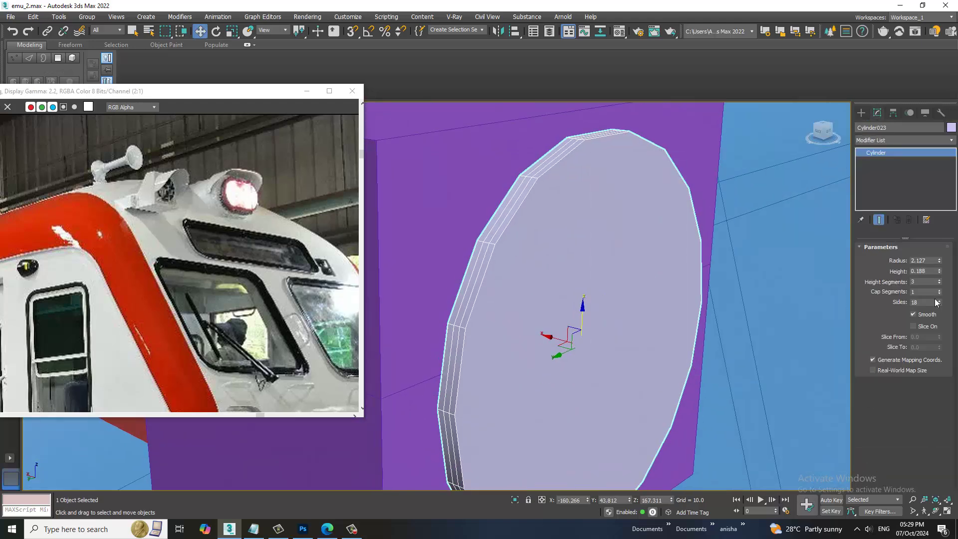
left_click(942, 283)
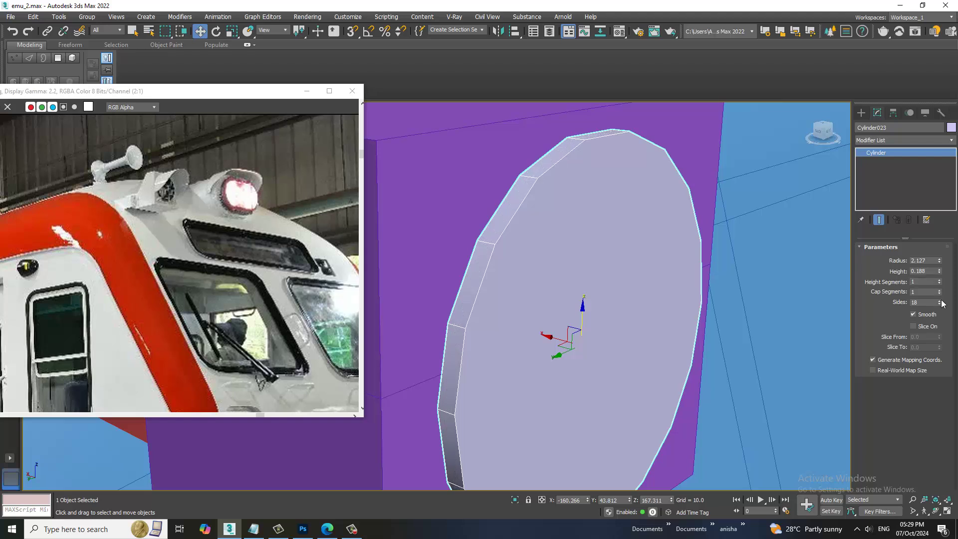
left_click(940, 300)
left_click(940, 301)
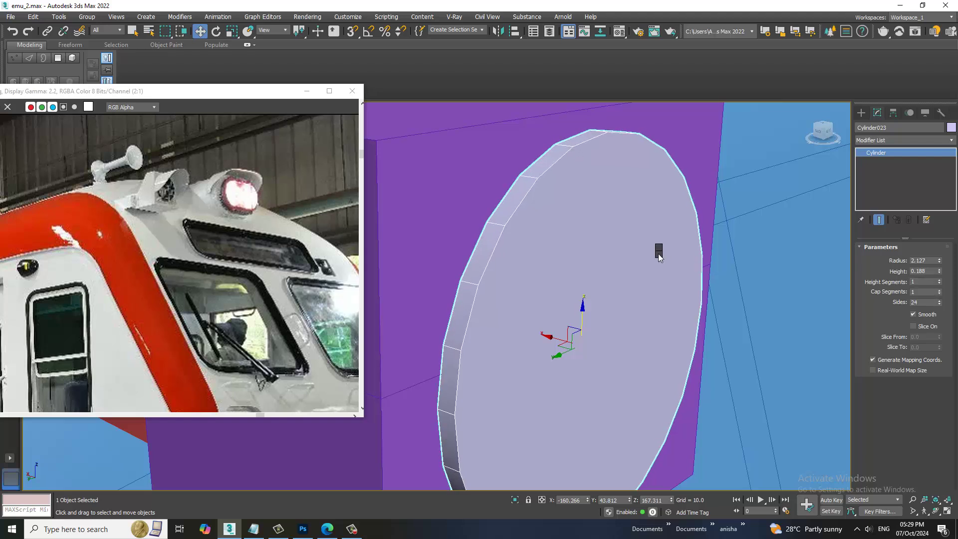
Convert the cylinder to Editable Poly and move and scale its front cap polygon into a rim
right_click(658, 254)
mouse_move(702, 360)
left_click(816, 370)
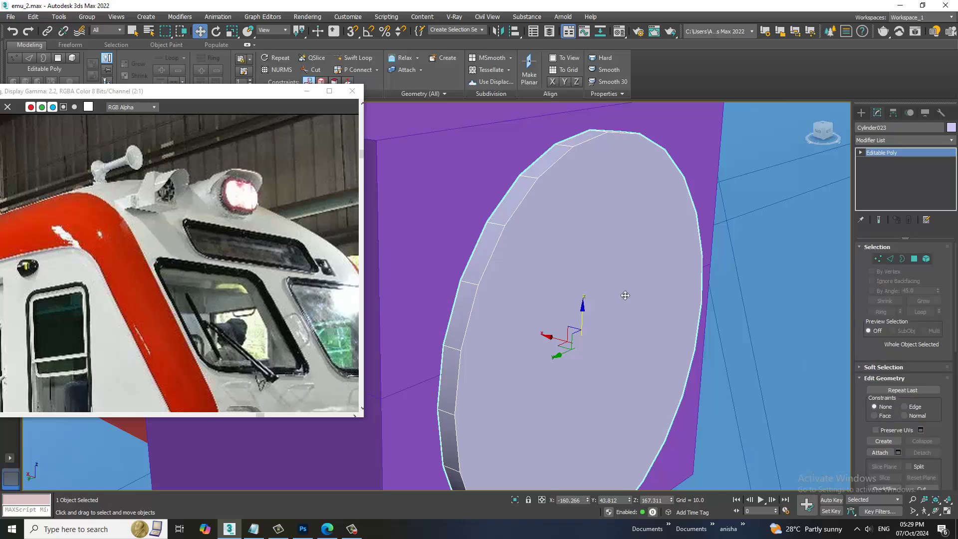
key("4")
left_click(597, 256)
mouse_move(569, 348)
left_mouse_down()
mouse_move(622, 360)
mouse_move(627, 377)
left_mouse_up()
key("r")
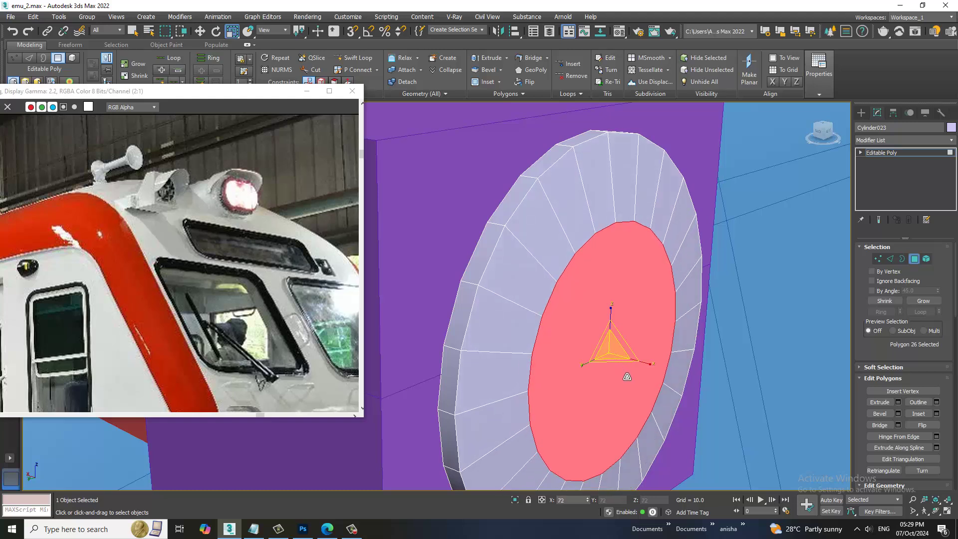
key("w")
left_click_drag(588, 351, 593, 351)
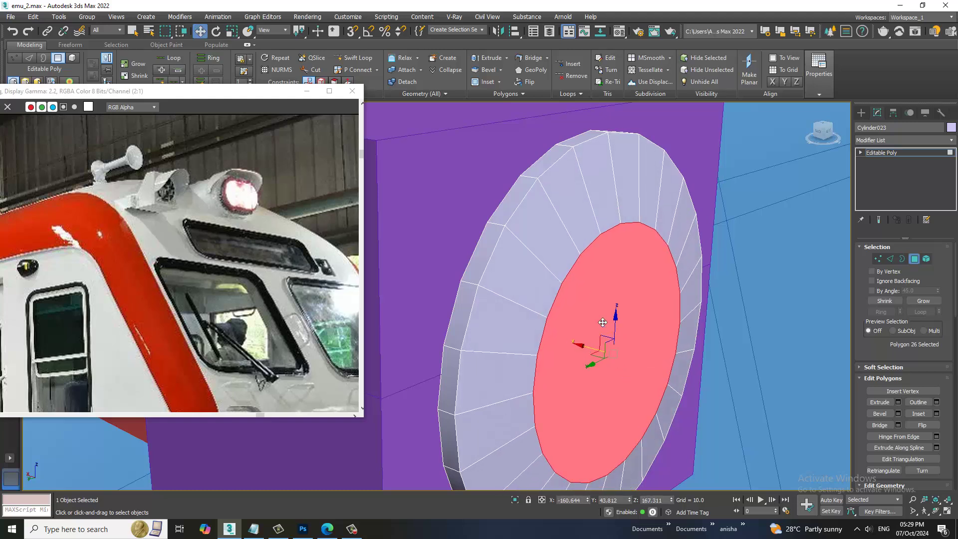
left_click(355, 58)
middle_click_drag(565, 235, 629, 257, "alt")
key("w")
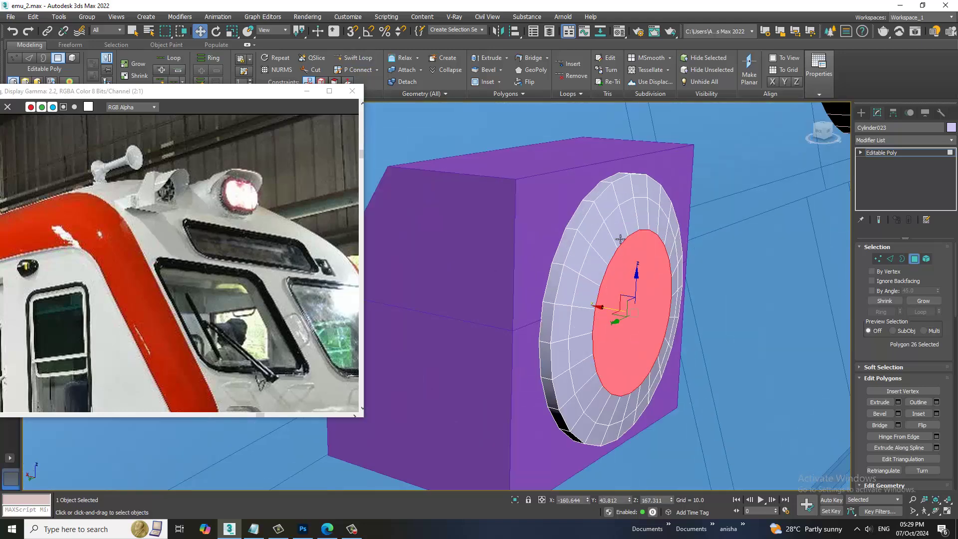
left_click(907, 155)
Nudge the disc along the box face and zoom the lower-left viewport onto it
middle_click_drag(624, 312, 586, 311, "alt")
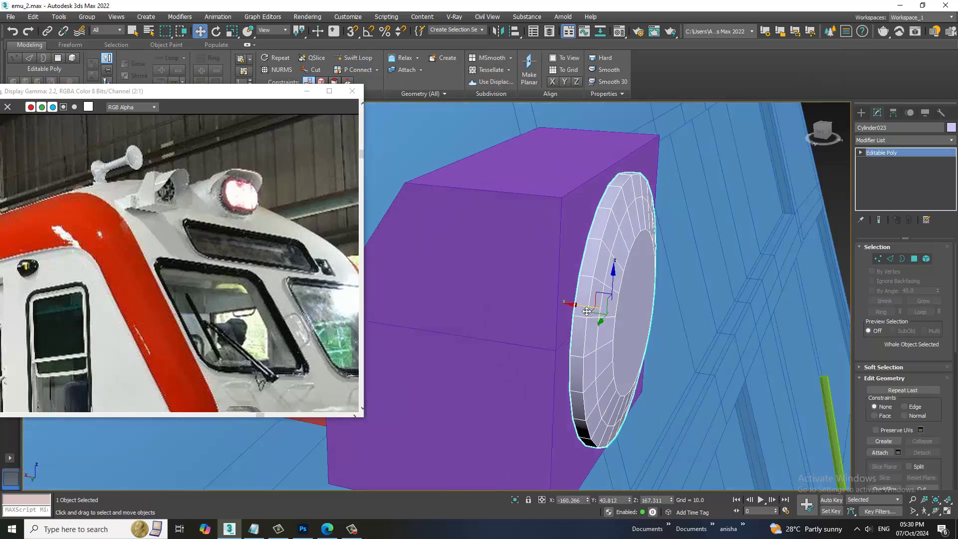
left_click_drag(587, 310, 585, 310)
key("shift+z")
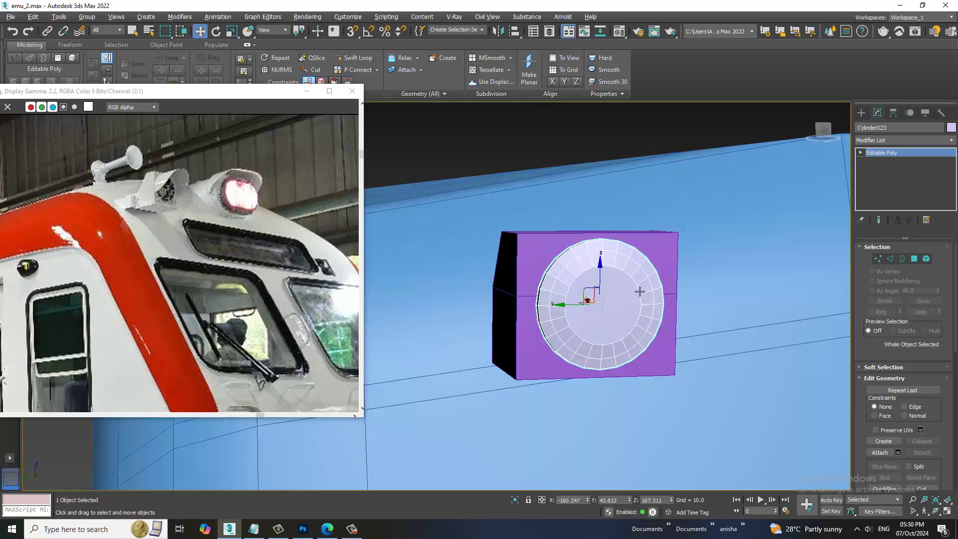
key("alt+w")
right_click(405, 327)
key("alt+w")
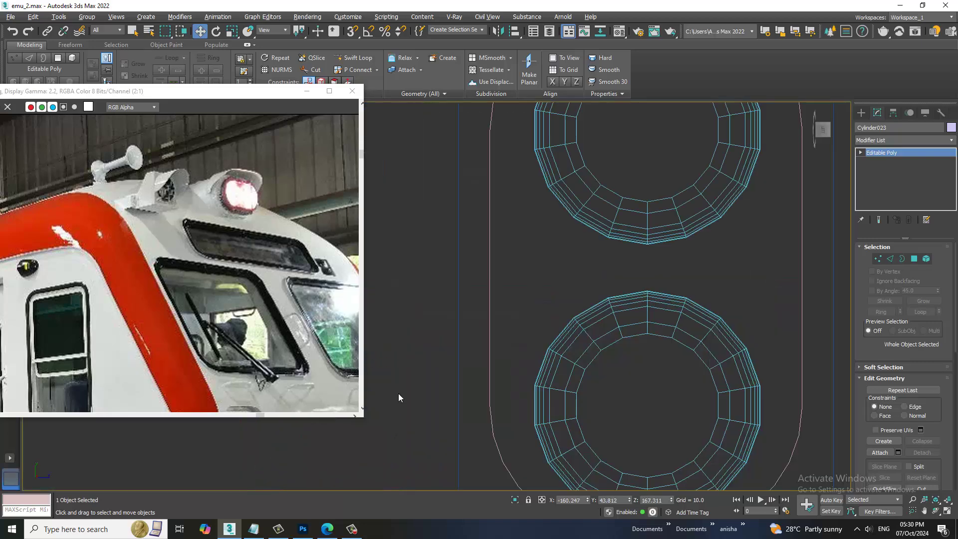
key("z")
scroll(587, 298, "down", 3)
scroll(587, 298, "down", 3)
scroll(603, 295, "down", 4)
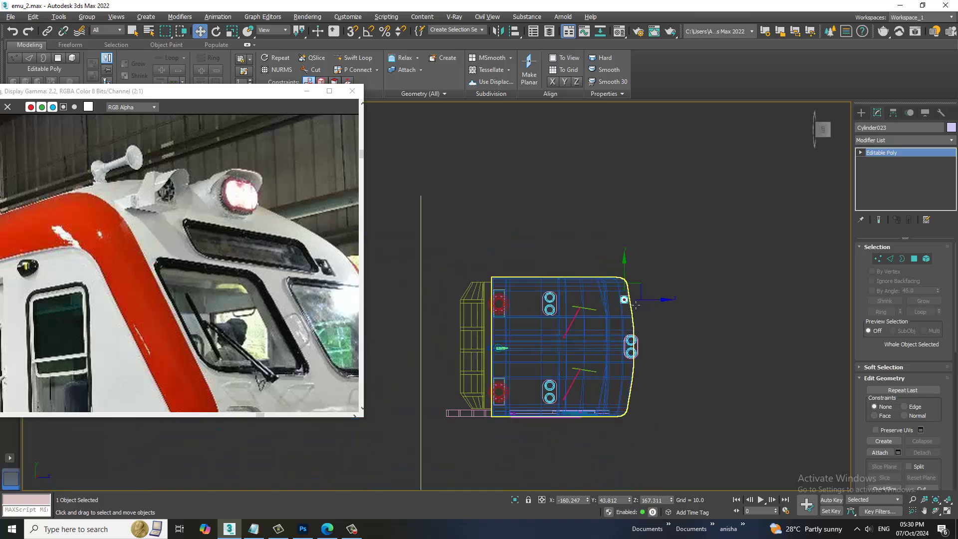
middle_click_drag(622, 296, 658, 308)
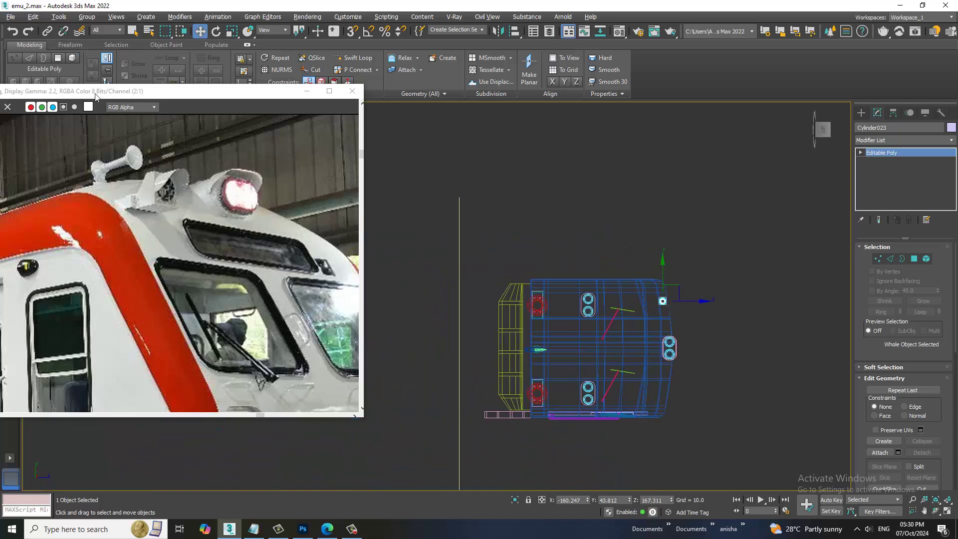
Move the reference photo lower and pan the front and perspective views around the model
left_click_drag(99, 95, 132, 205)
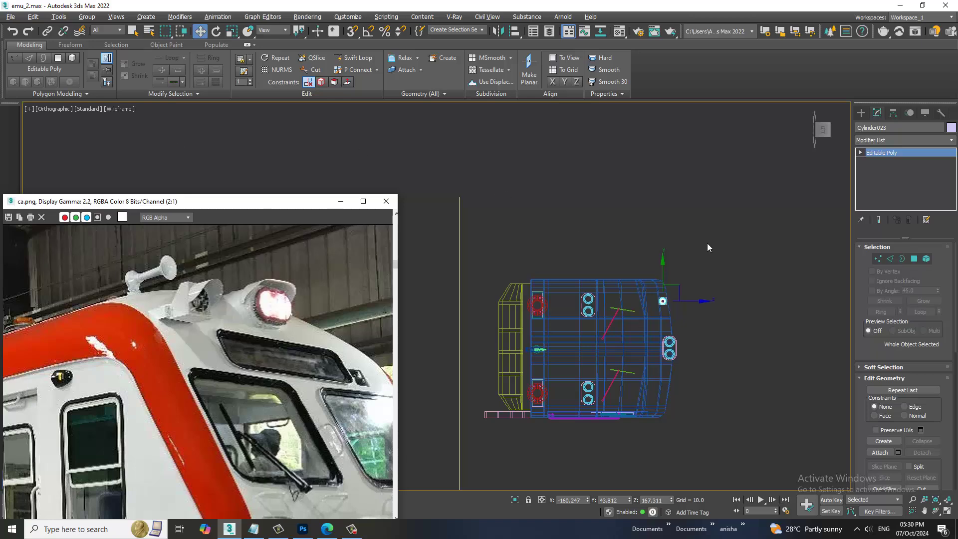
key("f")
scroll(680, 238, "up", 10)
middle_click_drag(657, 244, 810, 378)
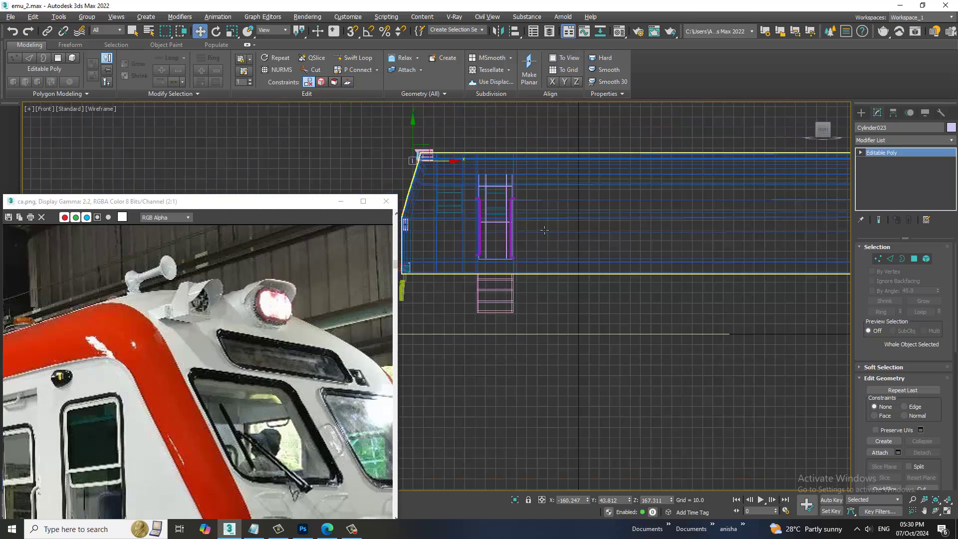
key("alt+w")
middle_click_drag(600, 204, 577, 203)
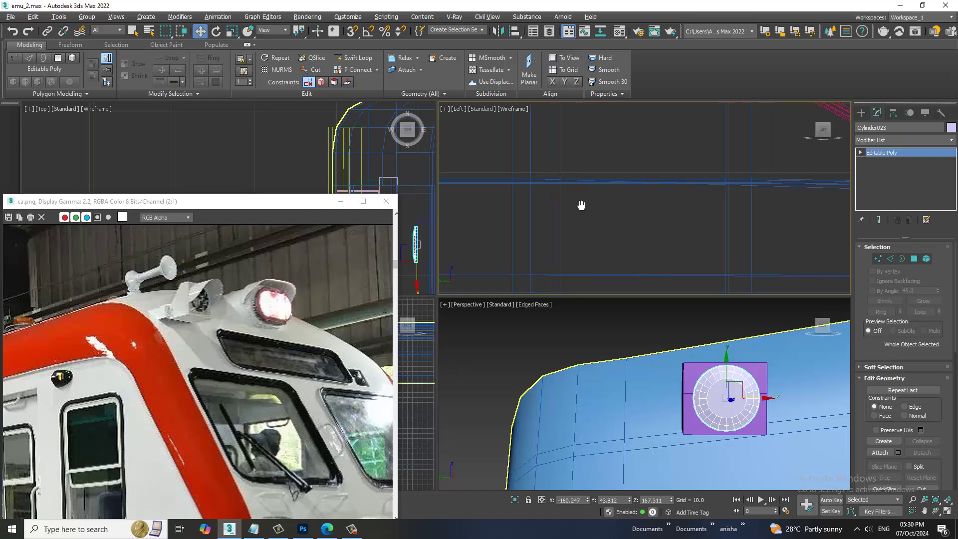
key("f")
middle_click_drag(595, 370, 625, 397)
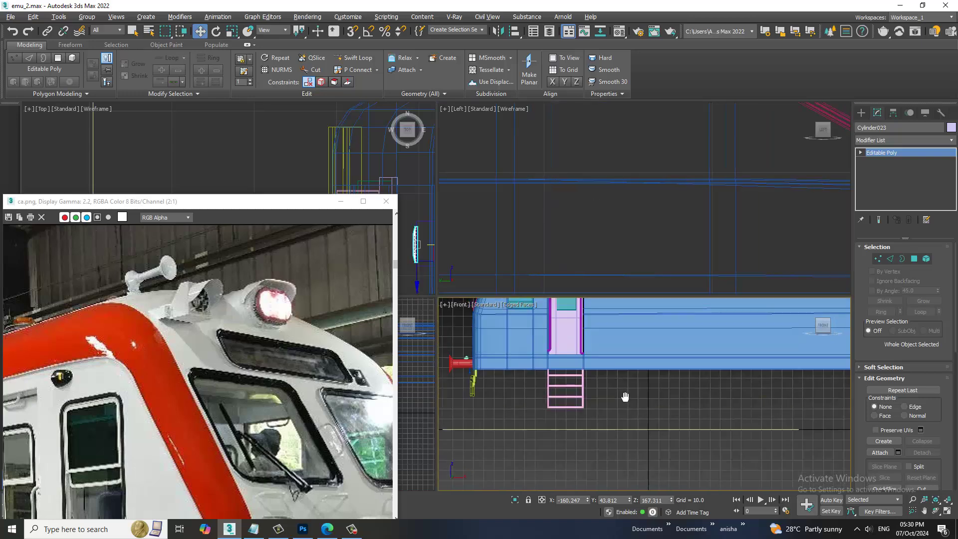
key("p")
Maximize the Left wireframe view and zoom in close on the ring
left_click(622, 193)
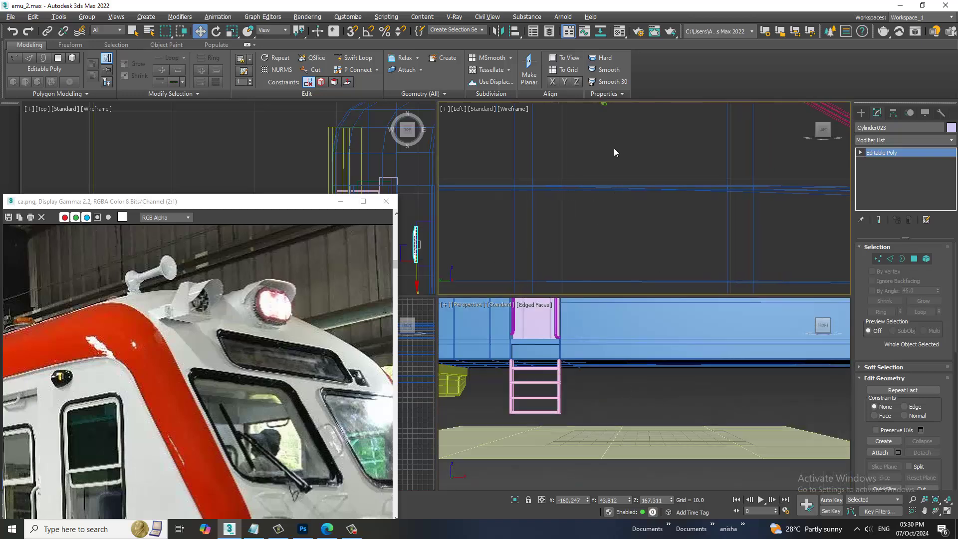
key("f")
left_click(424, 415)
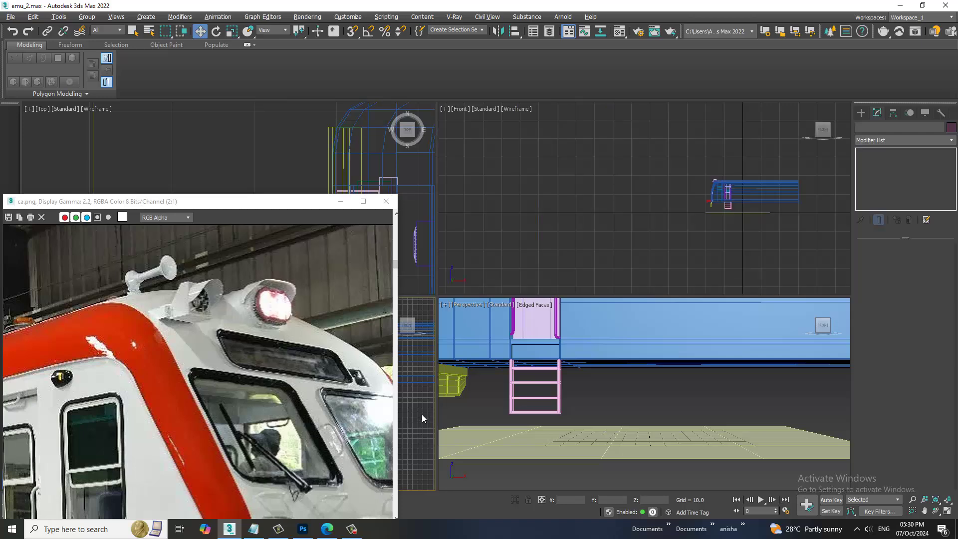
key("alt+w")
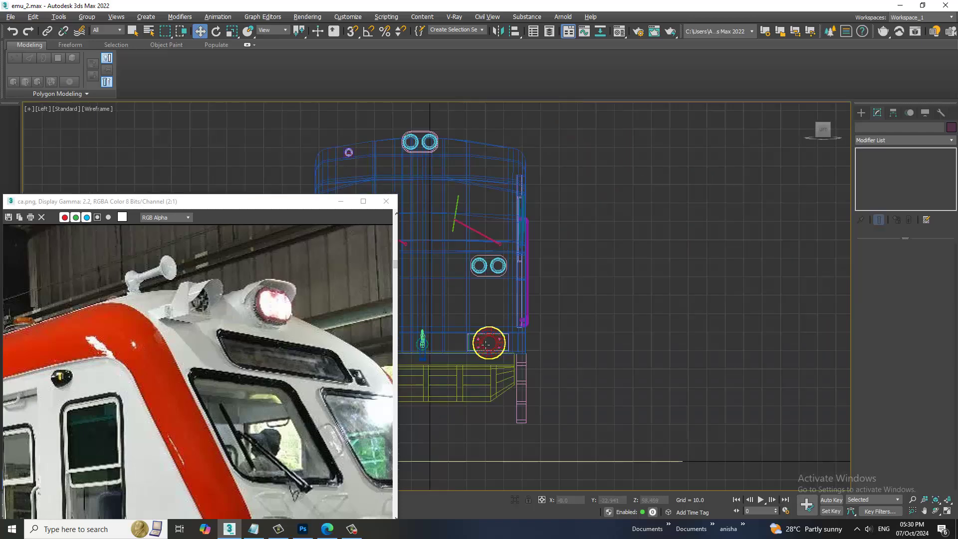
scroll(510, 315, "down", 3)
scroll(510, 315, "up", 5)
scroll(545, 333, "up", 4)
scroll(546, 333, "up", 3)
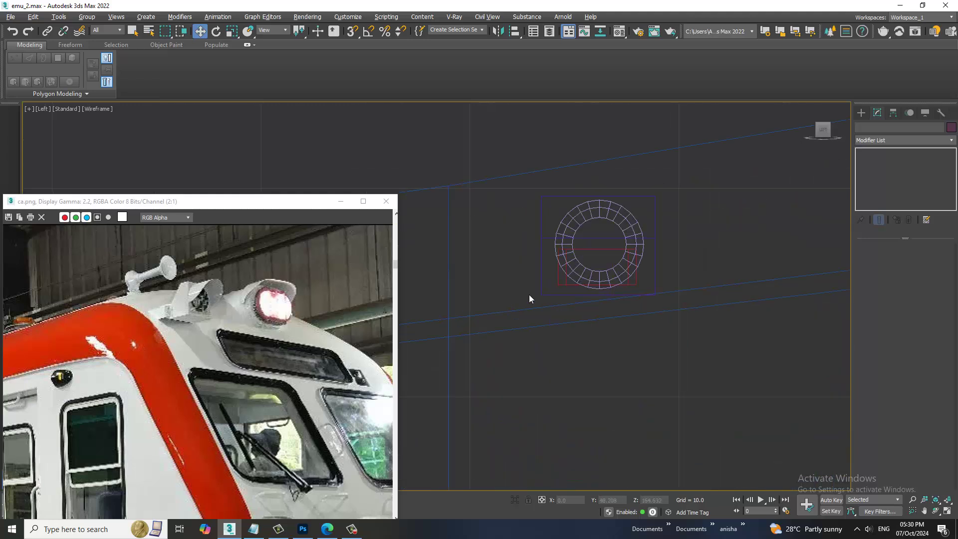
scroll(529, 295, "up", 3)
Draw arc Arc001 across the ring's full width, bending over its top half, with viewport rendering off
left_click(864, 110)
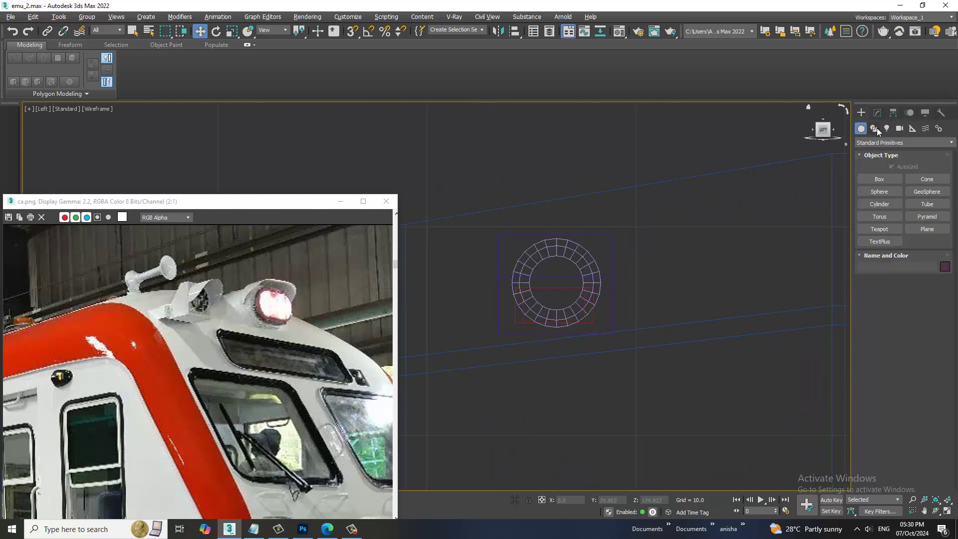
left_click(876, 129)
left_click(879, 217)
scroll(593, 244, "up", 2)
scroll(593, 245, "up", 2)
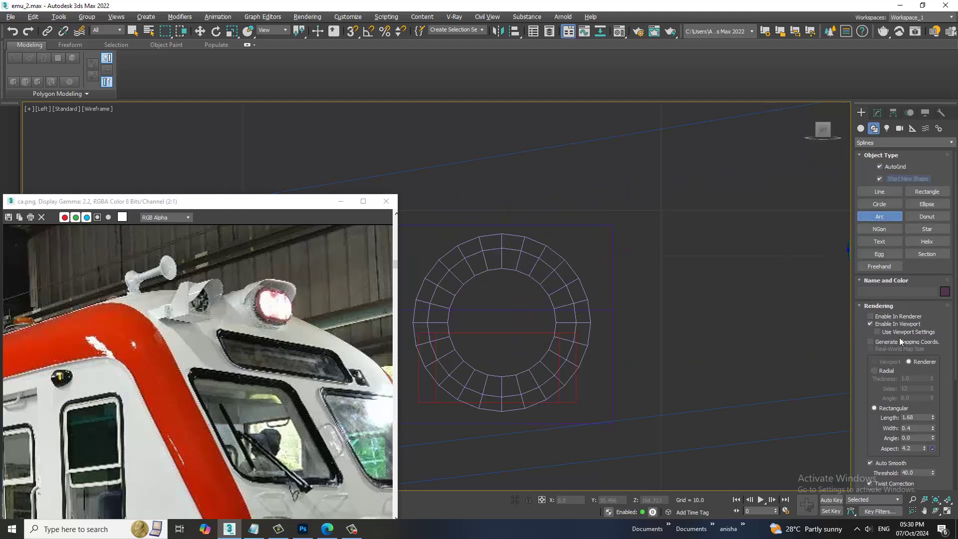
left_click(871, 324)
middle_click_drag(640, 301, 706, 306)
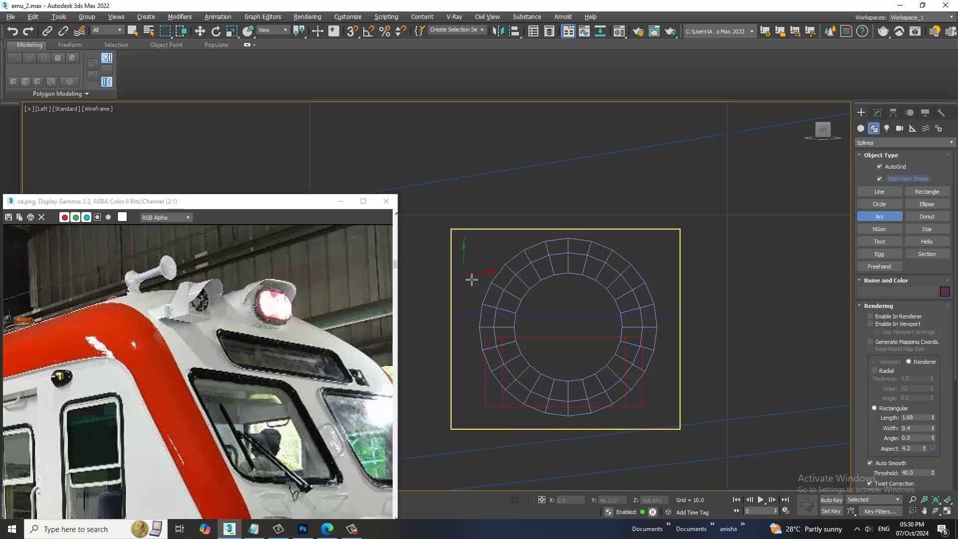
left_click_drag(472, 280, 676, 282)
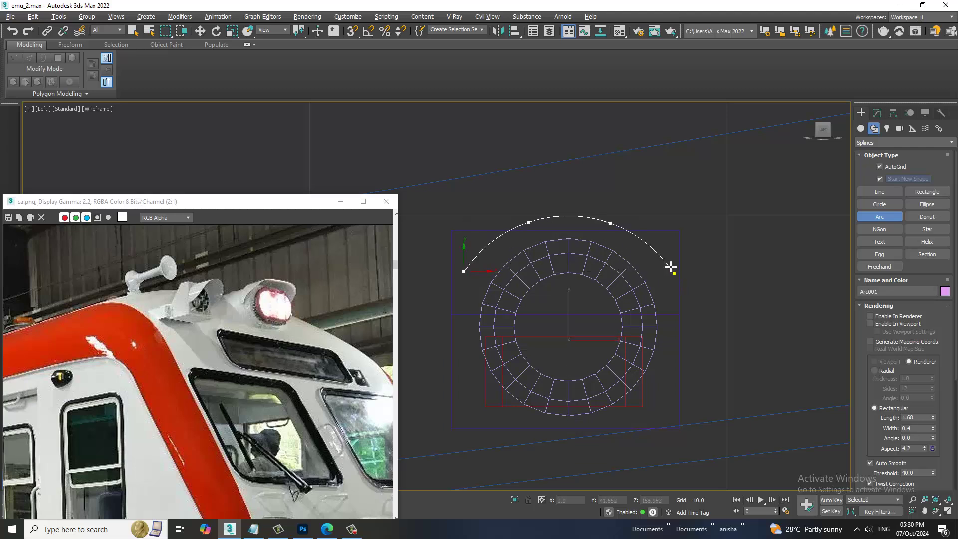
right_click(672, 274)
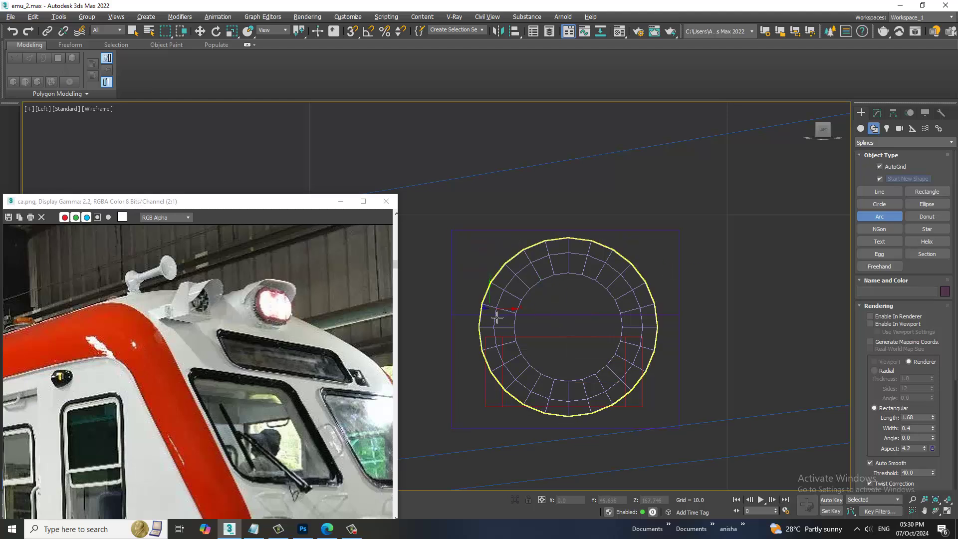
mouse_move(479, 311)
left_mouse_down()
mouse_move(643, 317)
mouse_move(665, 305)
left_mouse_up()
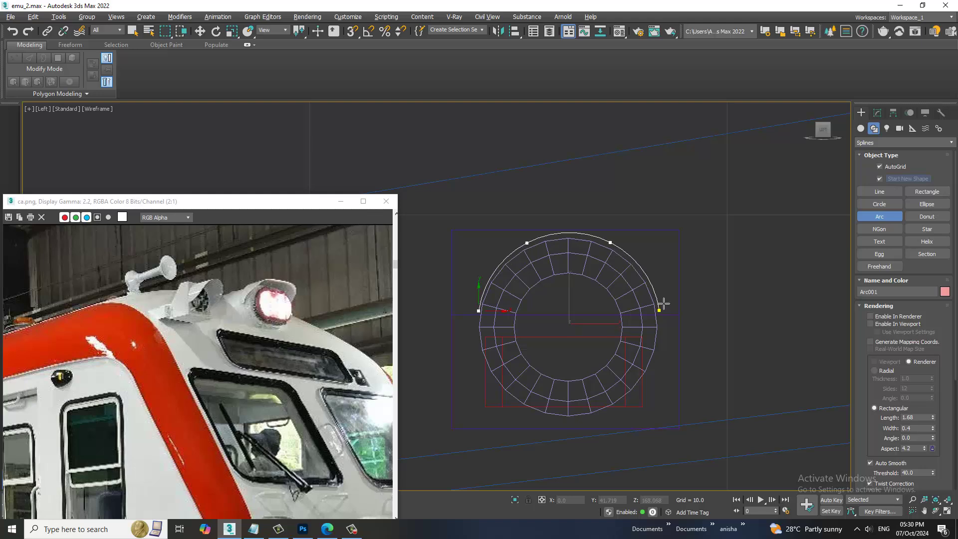
left_click(663, 303)
right_click(712, 309)
Move Arc001 onto the disc end of the purple box
key("p")
key("w")
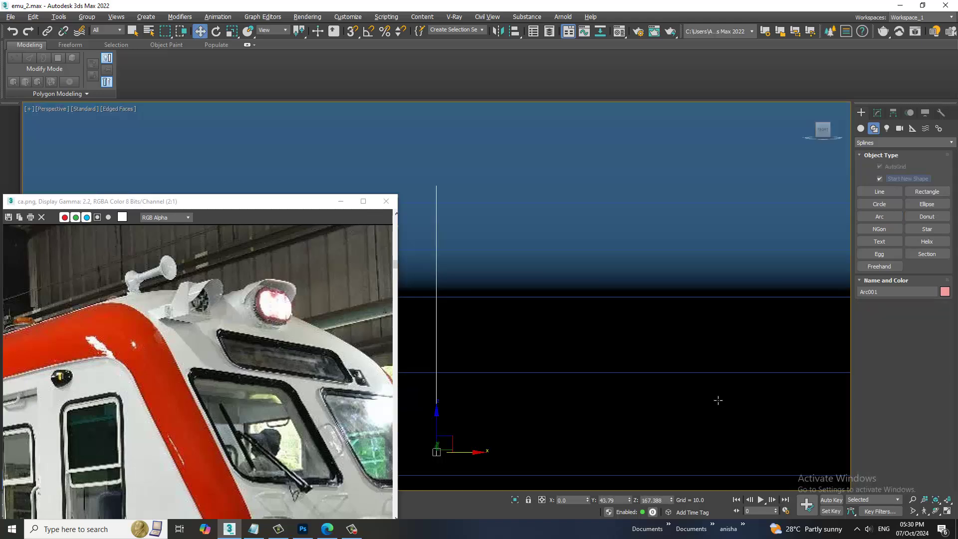
middle_click_drag(718, 400, 790, 248, "alt")
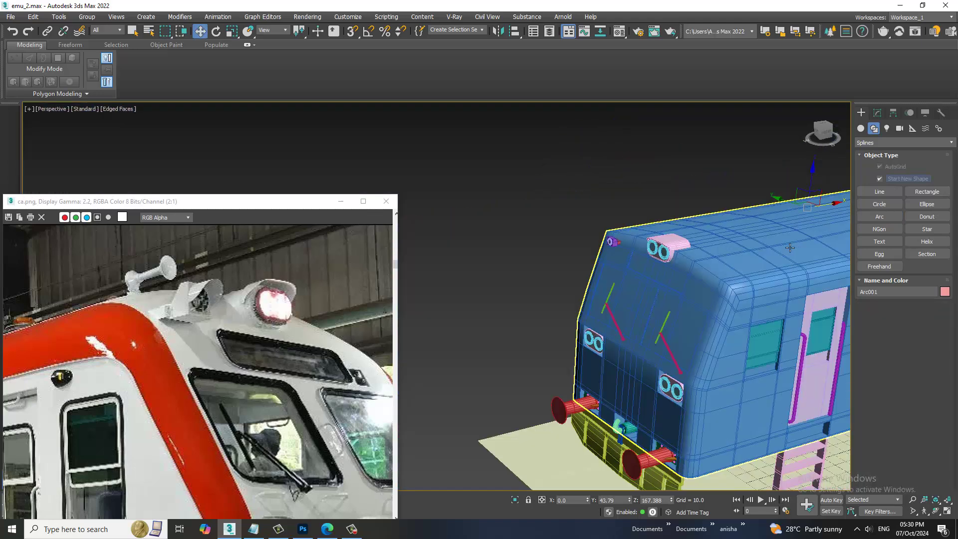
scroll(789, 248, "down", 2)
left_click_drag(826, 214, 674, 241)
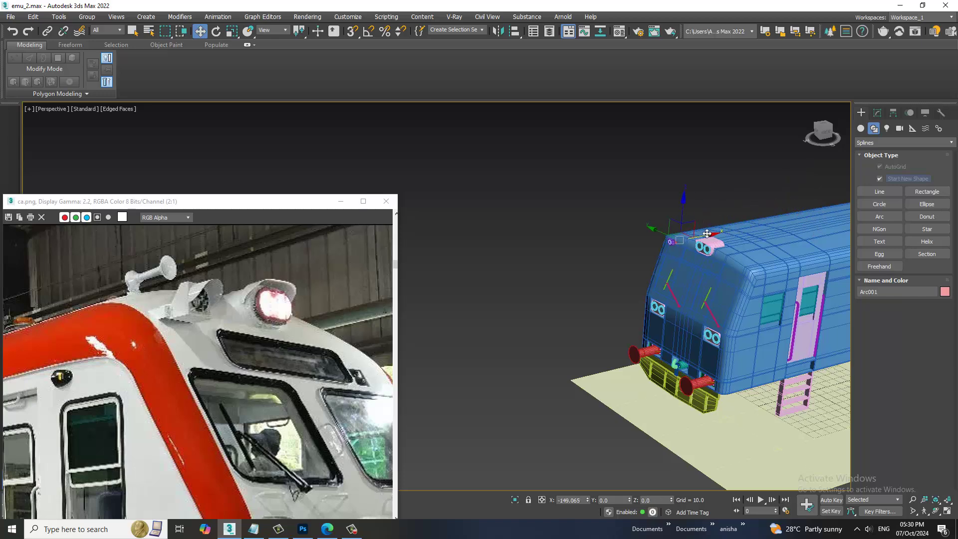
scroll(669, 259, "up", 8)
scroll(670, 258, "down", 8)
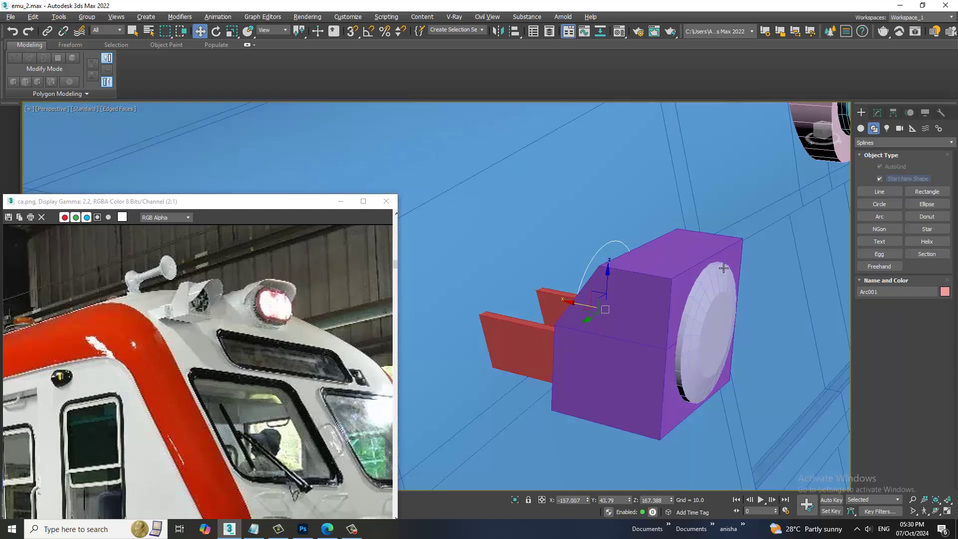
middle_click_drag(670, 259, 700, 250, "alt")
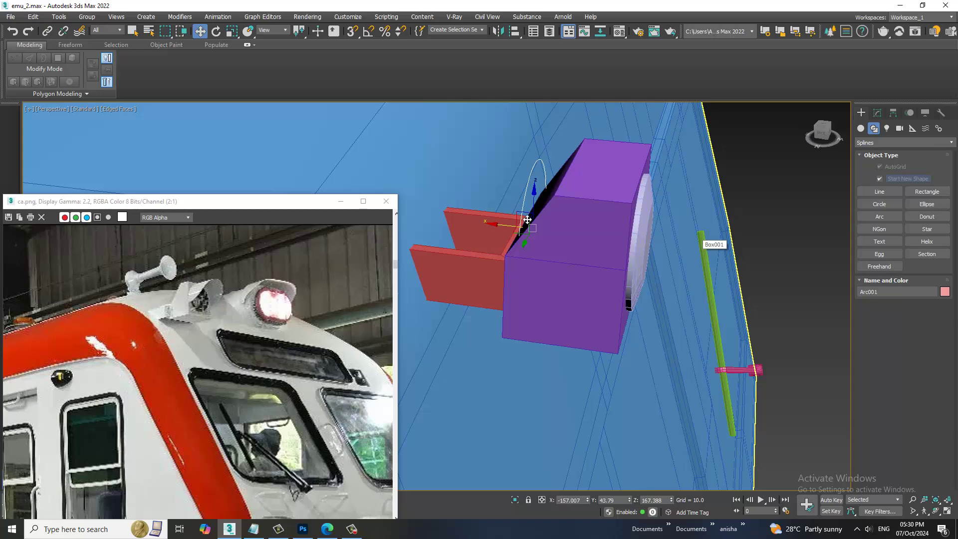
left_click_drag(527, 219, 668, 209)
scroll(673, 225, "up", 3)
scroll(678, 242, "up", 2)
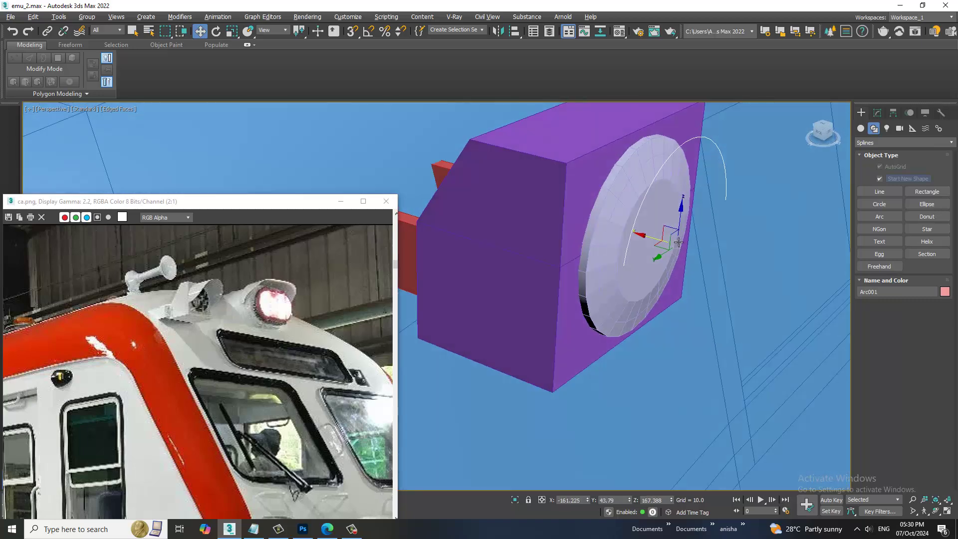
Render the arc in viewport as a rectangular strip 0.06 wide
left_click(879, 113)
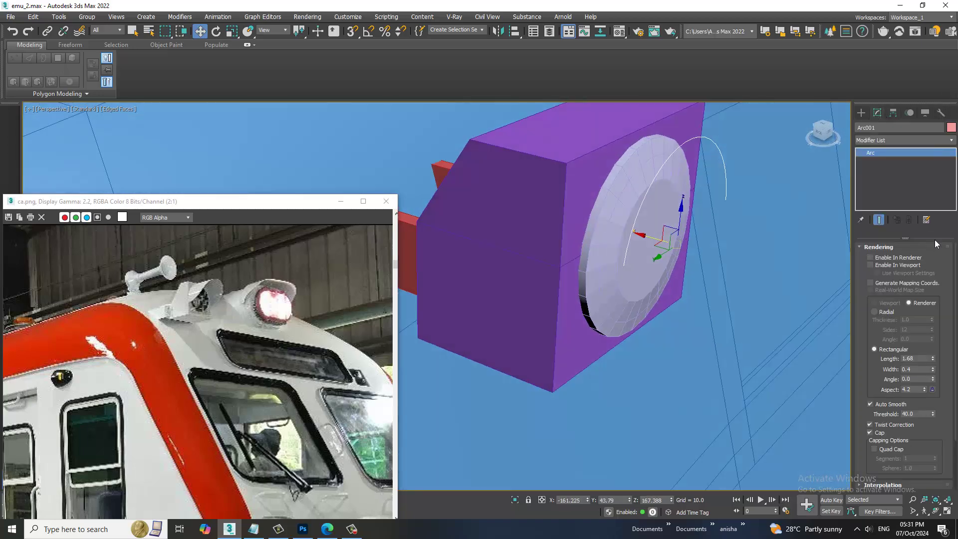
left_click(871, 265)
left_click_drag(933, 359, 937, 384)
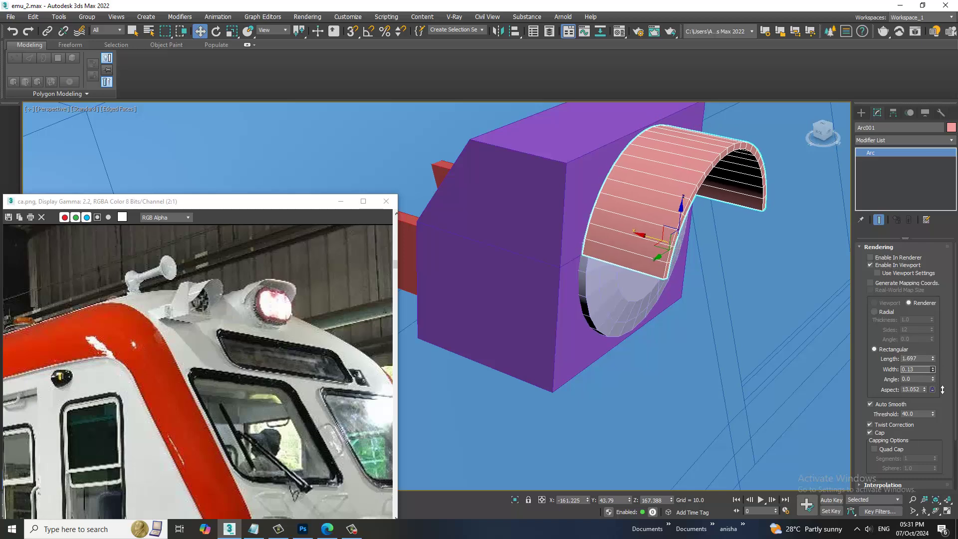
middle_click_drag(648, 250, 749, 269, "alt")
left_click_drag(933, 369, 936, 382)
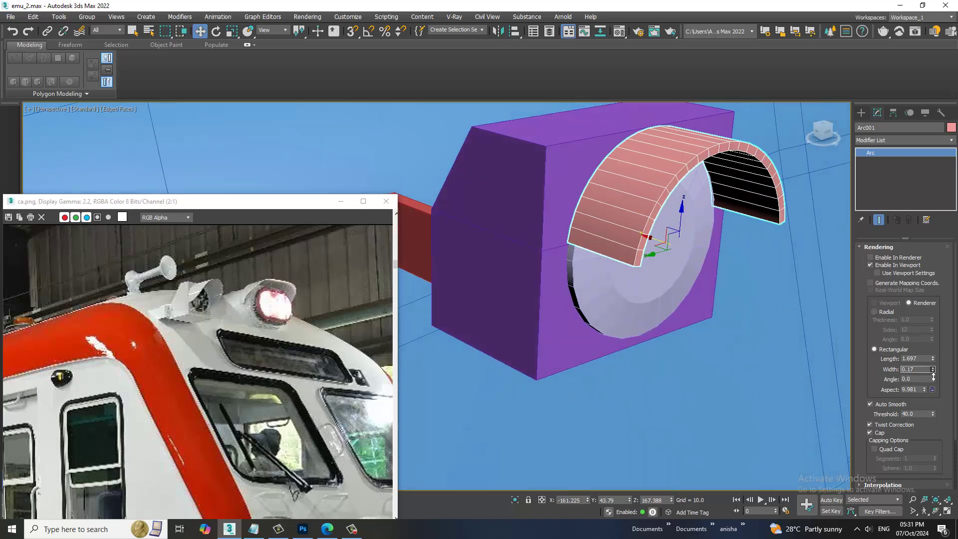
middle_click_drag(649, 254, 675, 266, "alt")
scroll(948, 351, "down", 3)
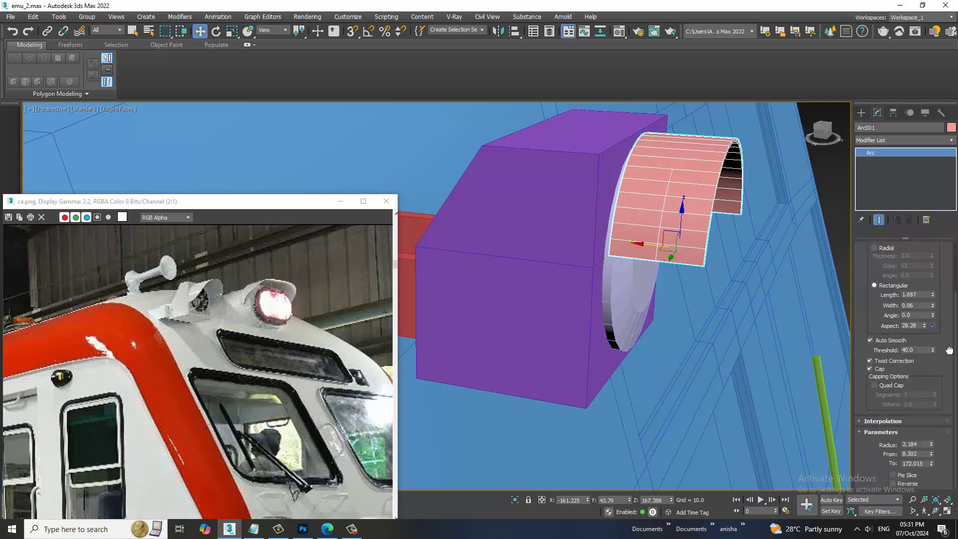
Reduce the arc's interpolation steps to 2
left_click(883, 422)
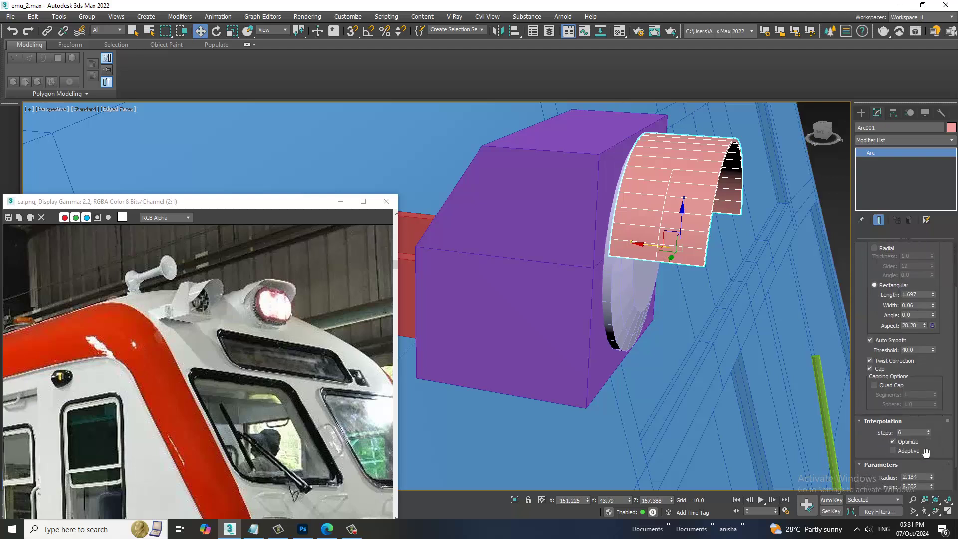
left_click(927, 434)
left_click(928, 434)
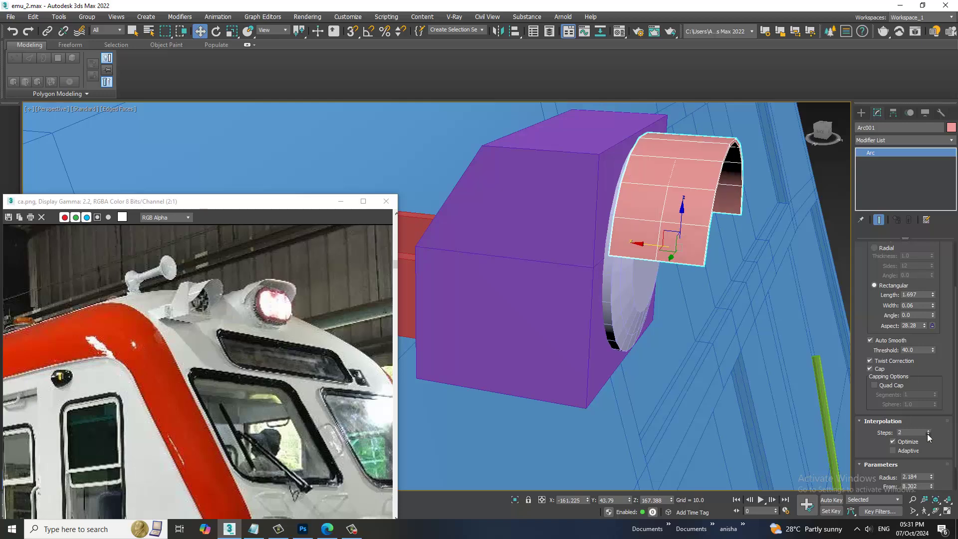
middle_click_drag(762, 304, 698, 172, "alt")
Convert the arc strip to Editable Poly and frame it in a maximized Top view
right_click(698, 172)
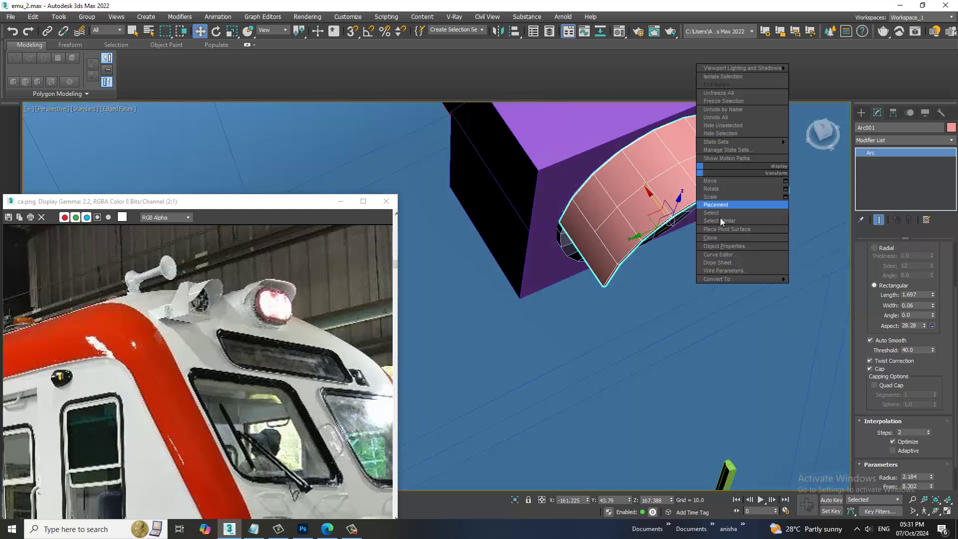
left_click(823, 295)
key("alt+w")
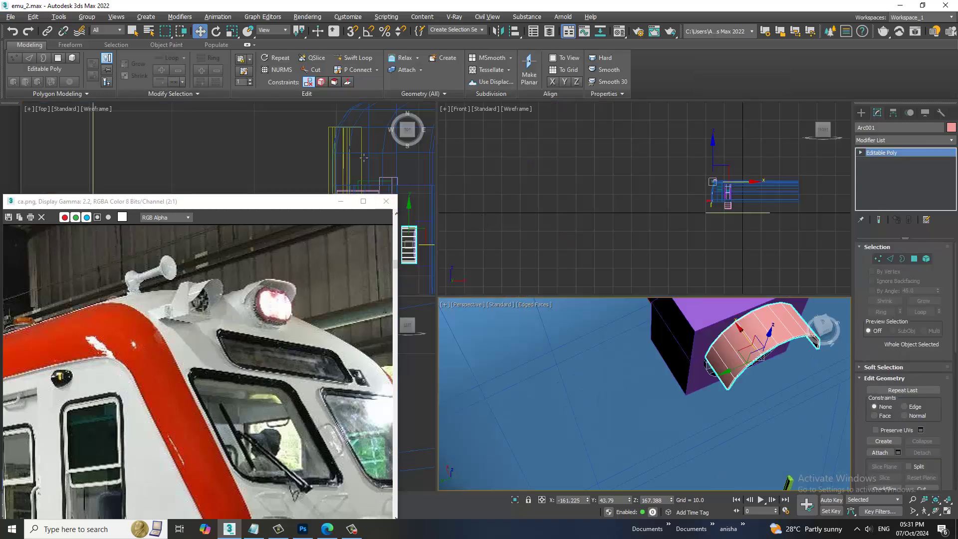
right_click(408, 184)
key("alt+w")
key("z")
Move the strip's left-edge vertices further left to reshape its outline, then exit vertex level
key("1")
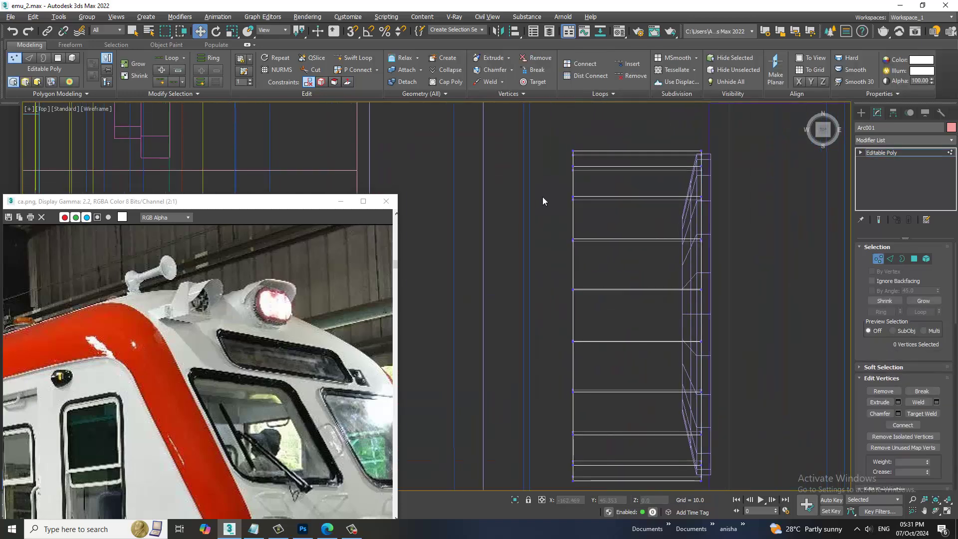
left_click_drag(606, 438, 606, 435)
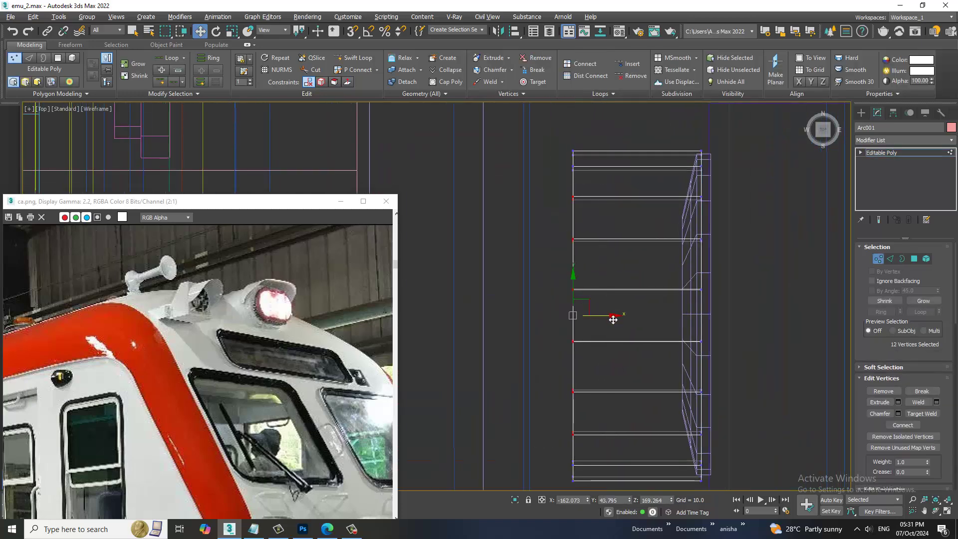
left_click_drag(613, 319, 597, 320)
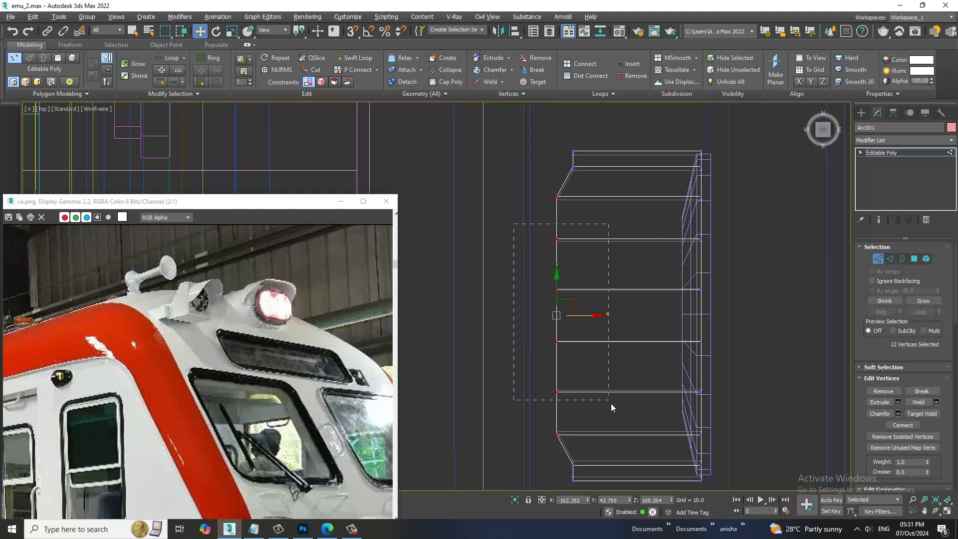
left_click_drag(581, 319, 558, 319)
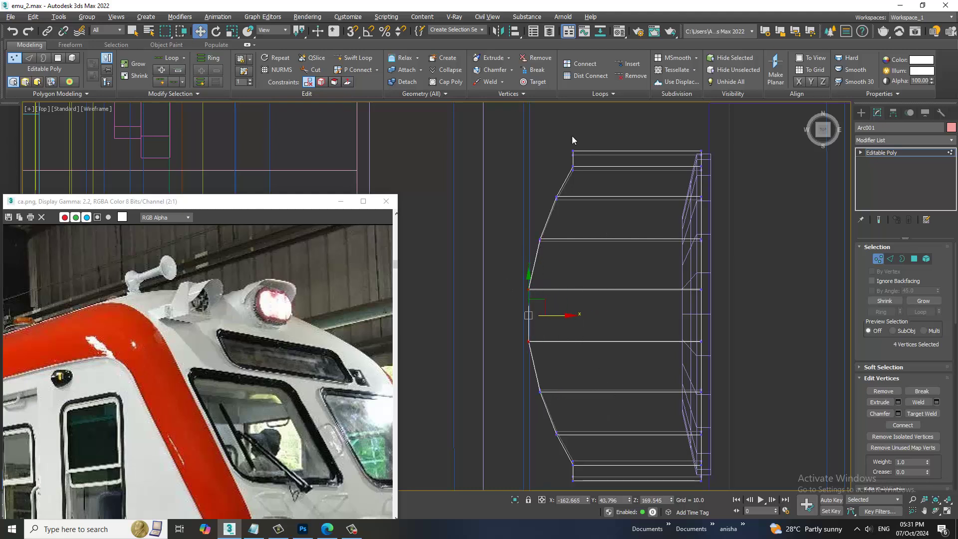
left_click_drag(609, 511, 608, 509, "ctrl")
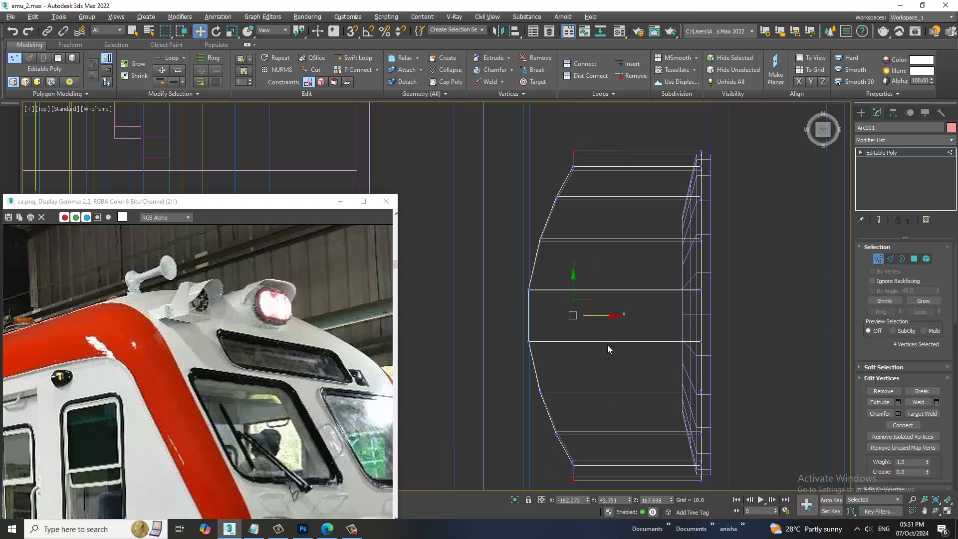
key("p")
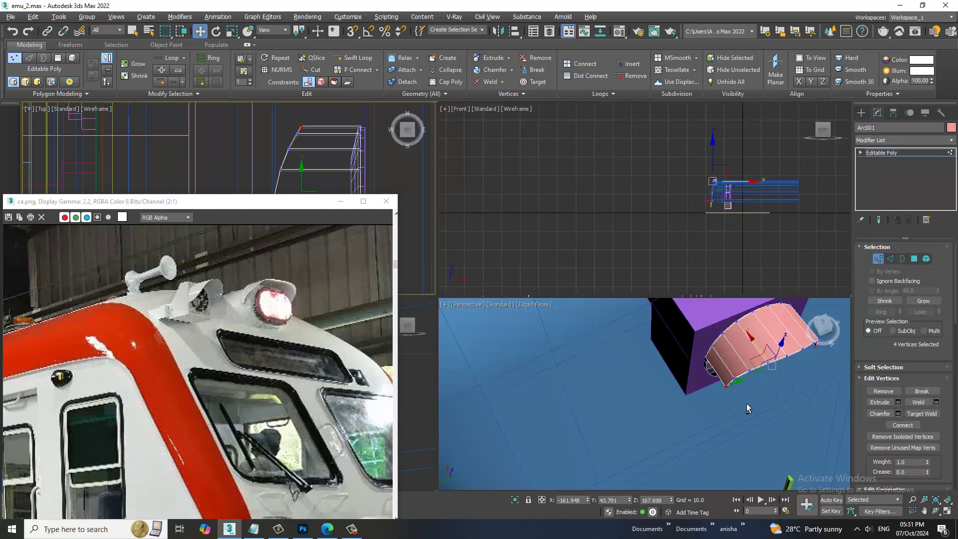
mouse_move(672, 340)
middle_mouse_down("alt")
mouse_move(641, 237)
mouse_move(626, 289)
middle_mouse_up("alt")
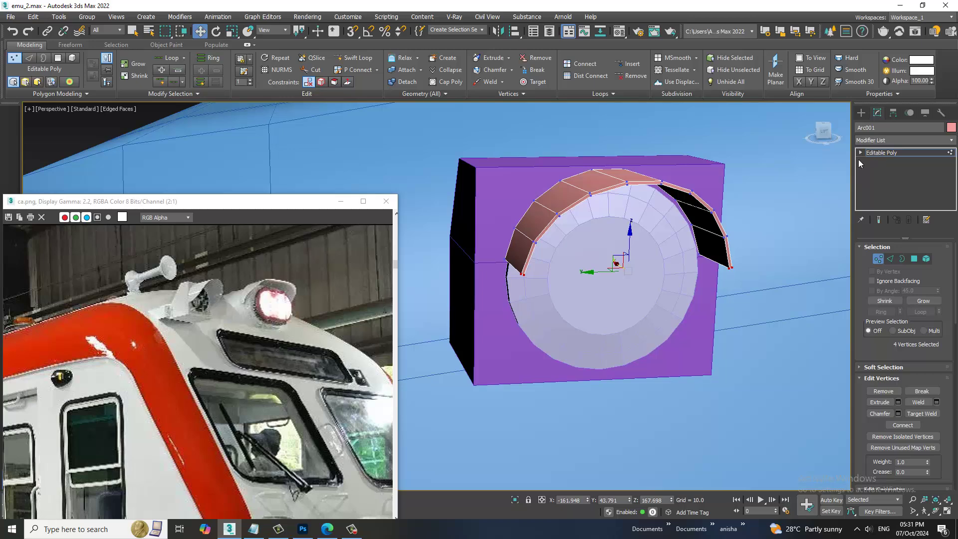
left_click(878, 152)
key("alt+q")
scroll(649, 240, "up", 3)
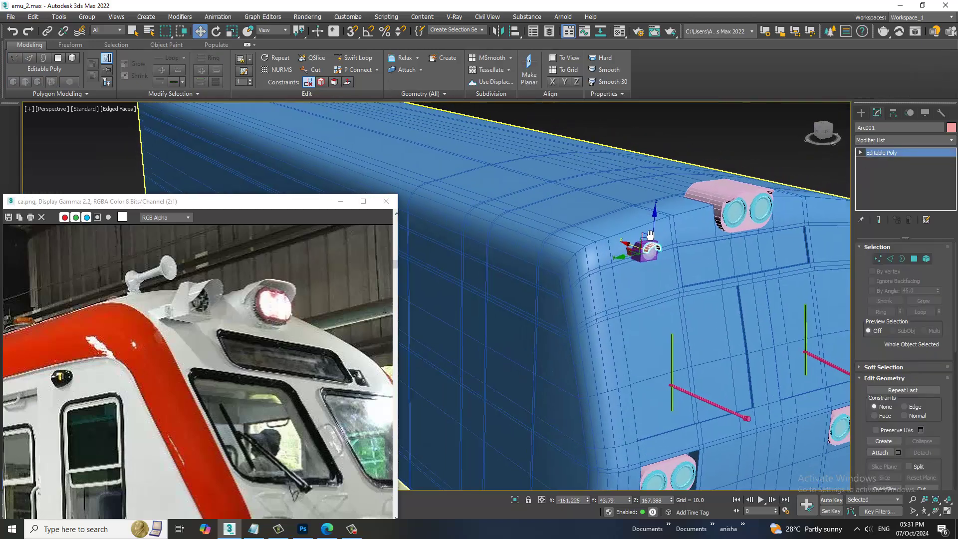
Add the purple box and disc to the selection and scale the assembly down to train size
scroll(650, 235, "up", 1)
key("z")
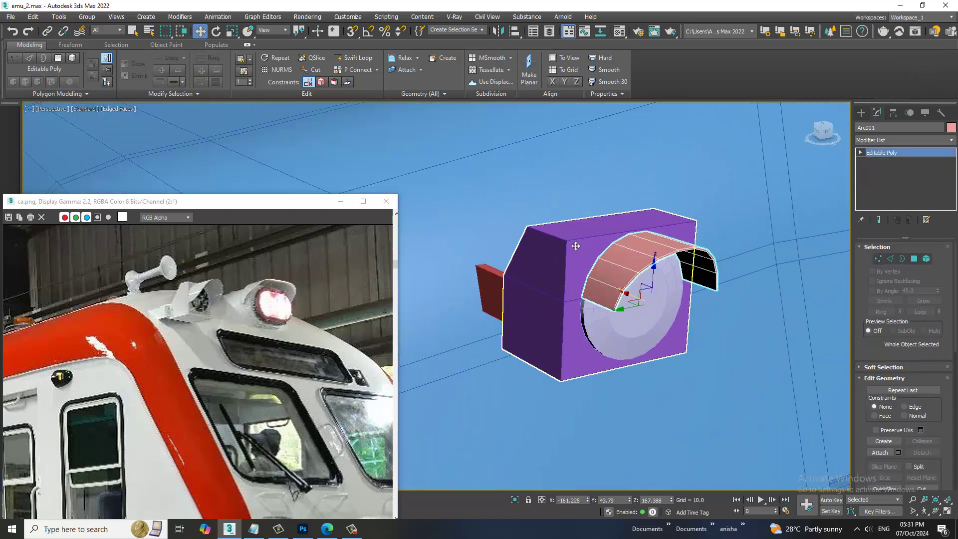
left_click(571, 302, "ctrl")
left_click(593, 304, "ctrl")
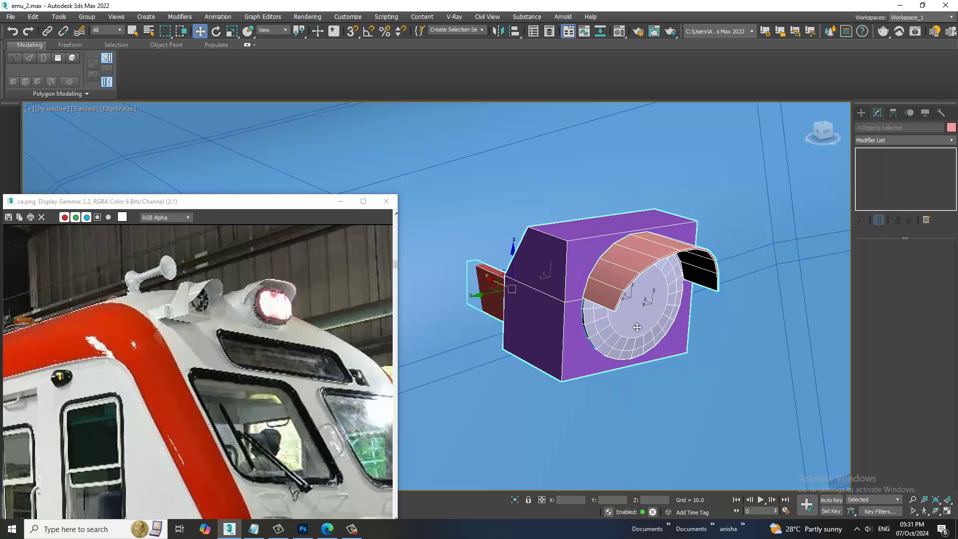
key("r")
scroll(608, 289, "up", 1)
scroll(608, 289, "down", 5)
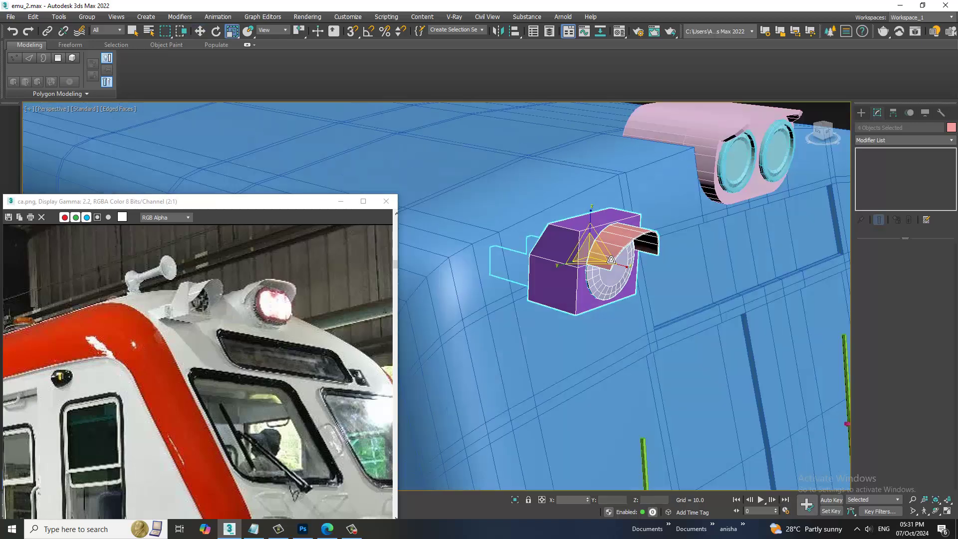
middle_click_drag(607, 289, 575, 281, "alt")
Move the shrunken assembly onto the train's upper front corner
key("w")
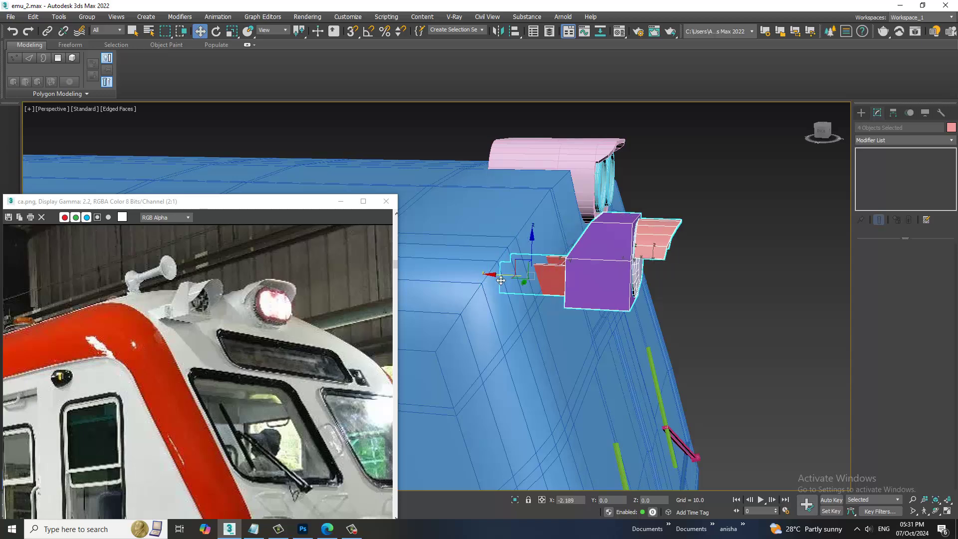
scroll(628, 277, "down", 3)
middle_click_drag(628, 277, 584, 298, "alt")
scroll(583, 298, "up", 2)
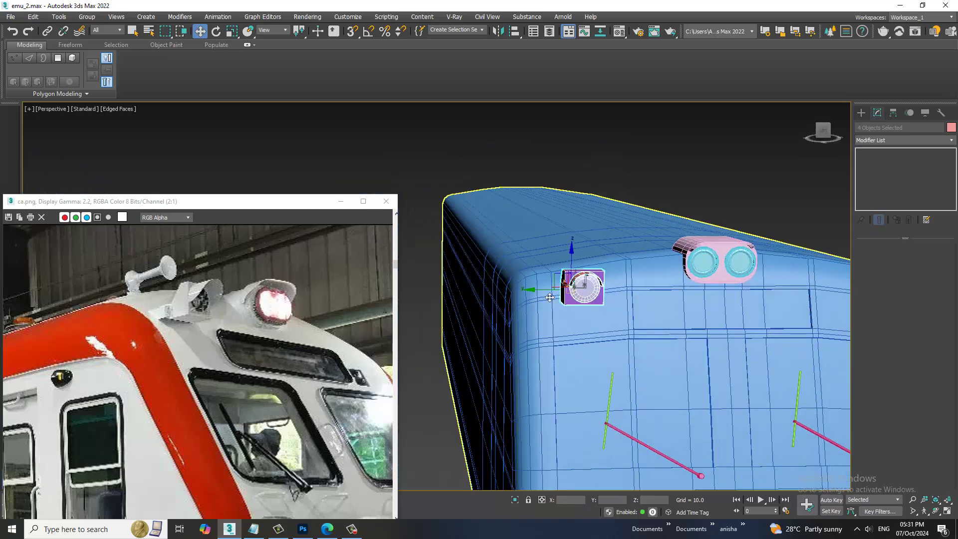
left_click_drag(584, 298, 561, 295)
mouse_move(562, 295)
middle_mouse_down("alt")
mouse_move(708, 282)
mouse_move(779, 234)
middle_mouse_up("alt")
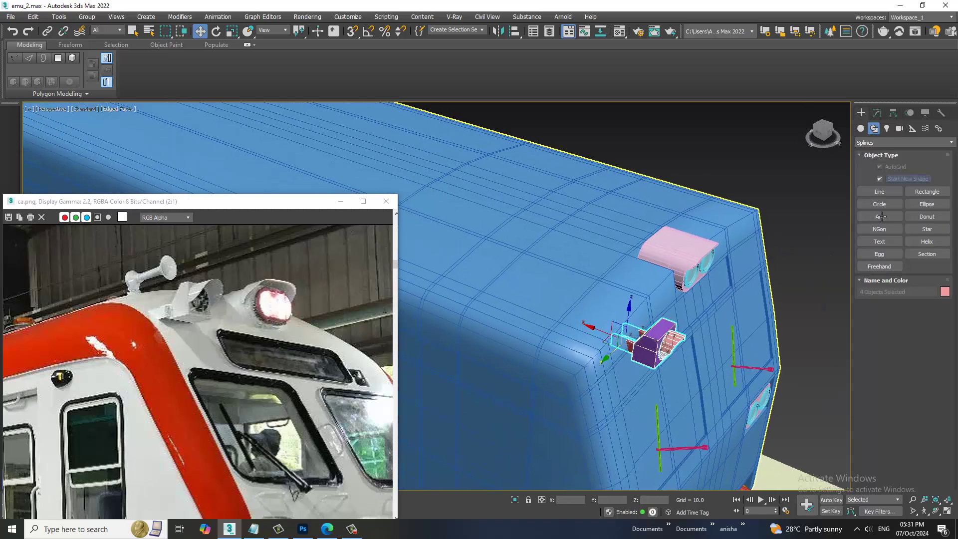
Draw a flat box on the train's roof
left_click(868, 181)
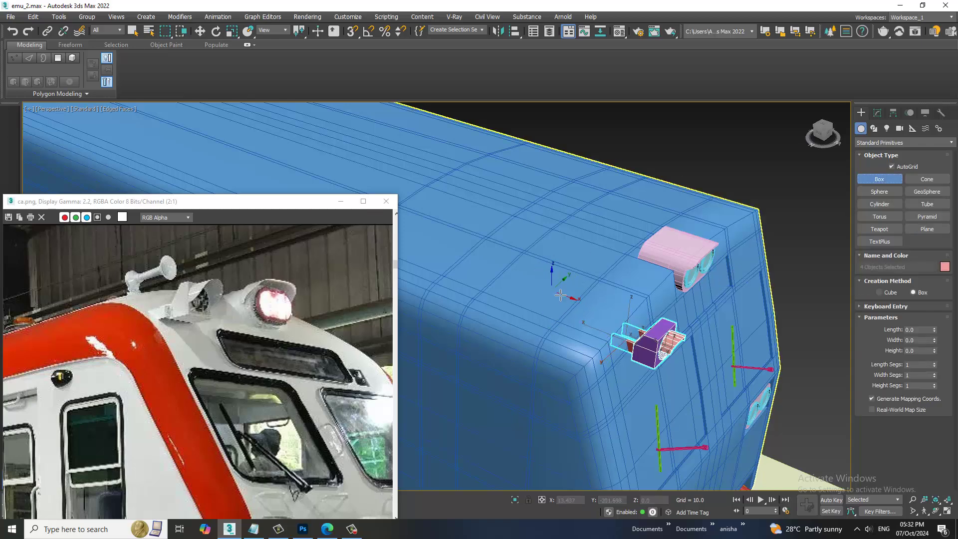
mouse_move(573, 285)
left_mouse_down()
mouse_move(546, 295)
mouse_move(580, 299)
left_mouse_up()
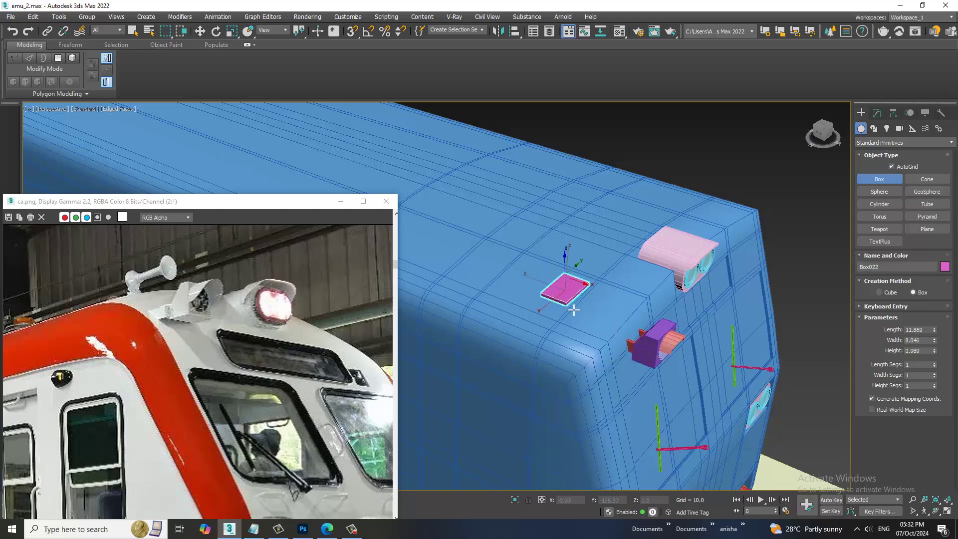
scroll(579, 296, "up", 1)
middle_click_drag(580, 296, 581, 284, "alt")
scroll(553, 309, "up", 4)
key("w")
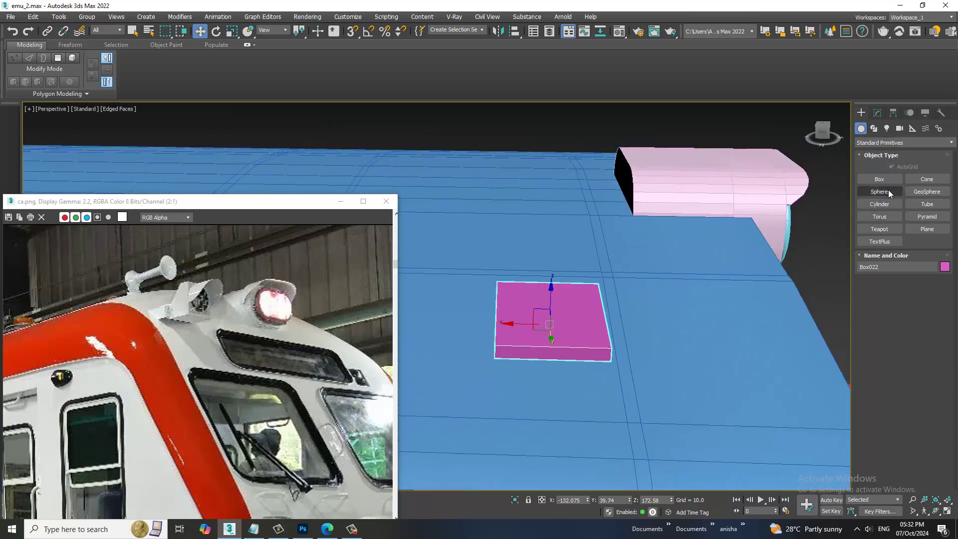
Create a thin cylinder (radius 2.32, height 0.01) in the maximized Left view
left_click(885, 205)
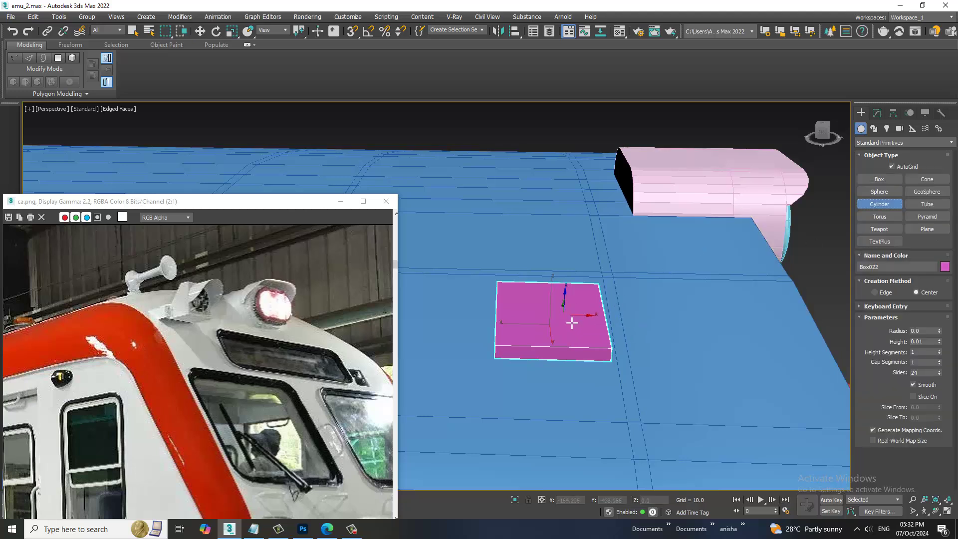
key("alt+w")
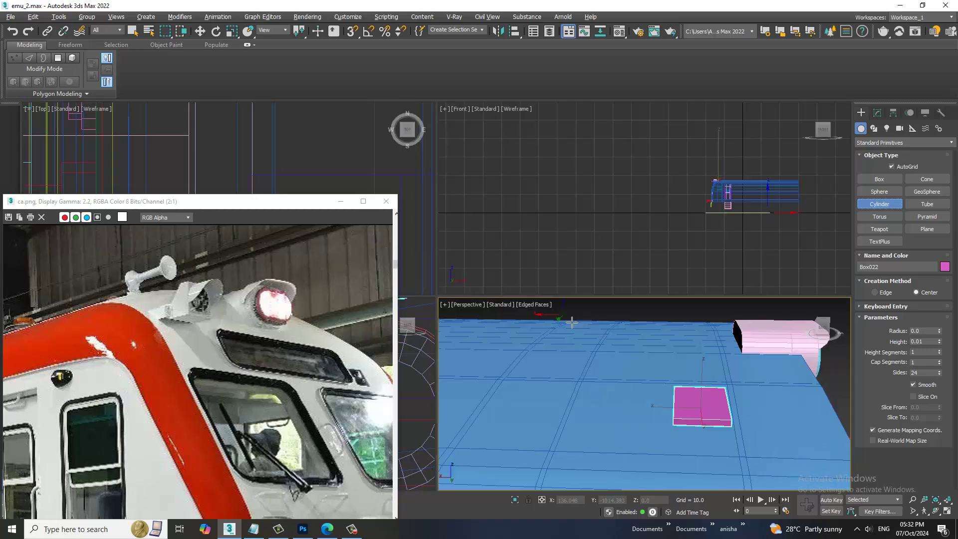
key("alt+w")
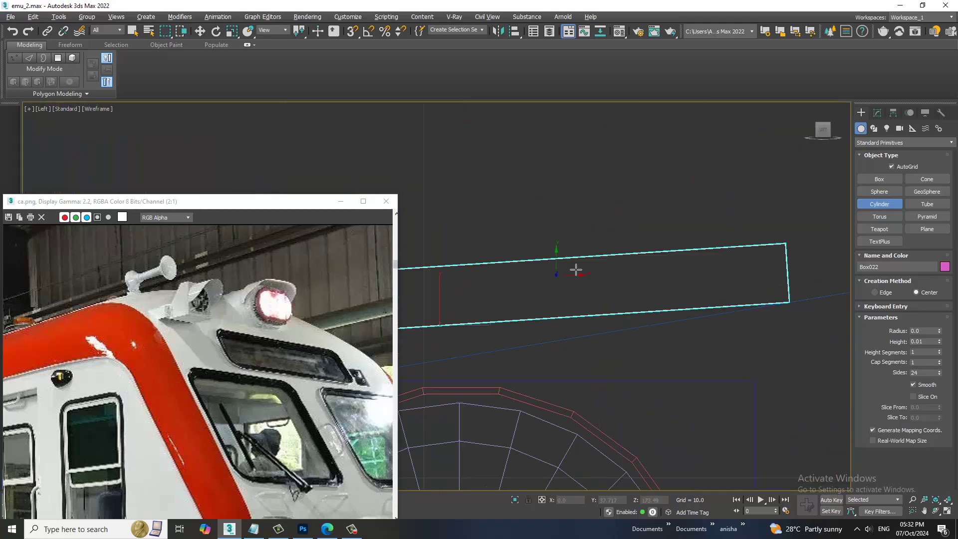
mouse_move(575, 270)
middle_mouse_down()
mouse_move(691, 338)
mouse_move(652, 307)
middle_mouse_up()
scroll(694, 334, "down", 3)
scroll(652, 306, "up", 2)
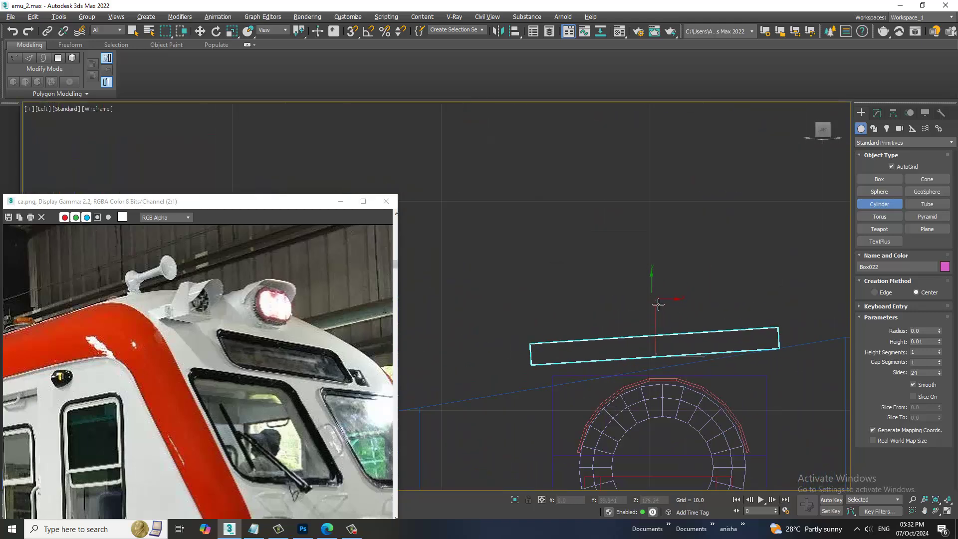
left_click_drag(642, 263, 682, 307)
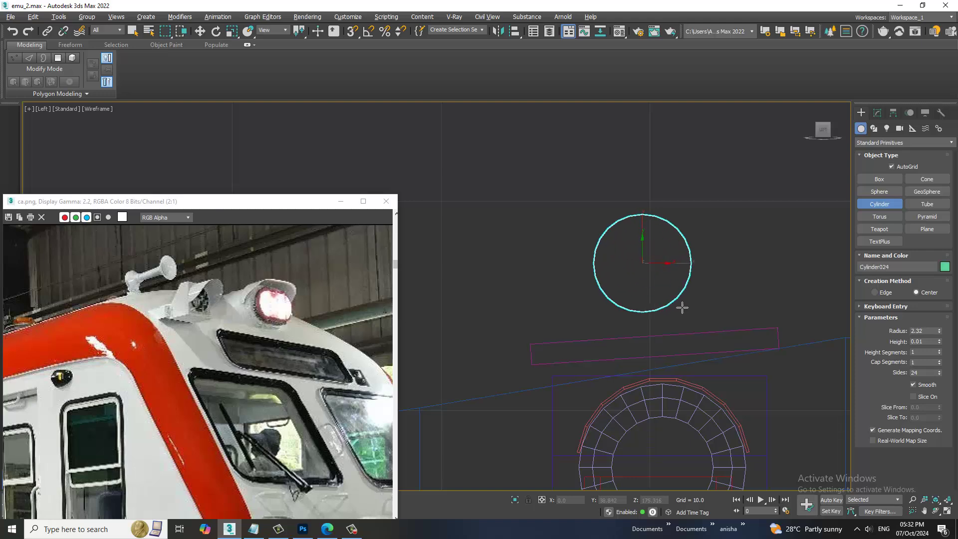
key("w")
Move the thin disc along X onto the magenta pad
key("p")
key("z")
scroll(704, 369, "down", 5)
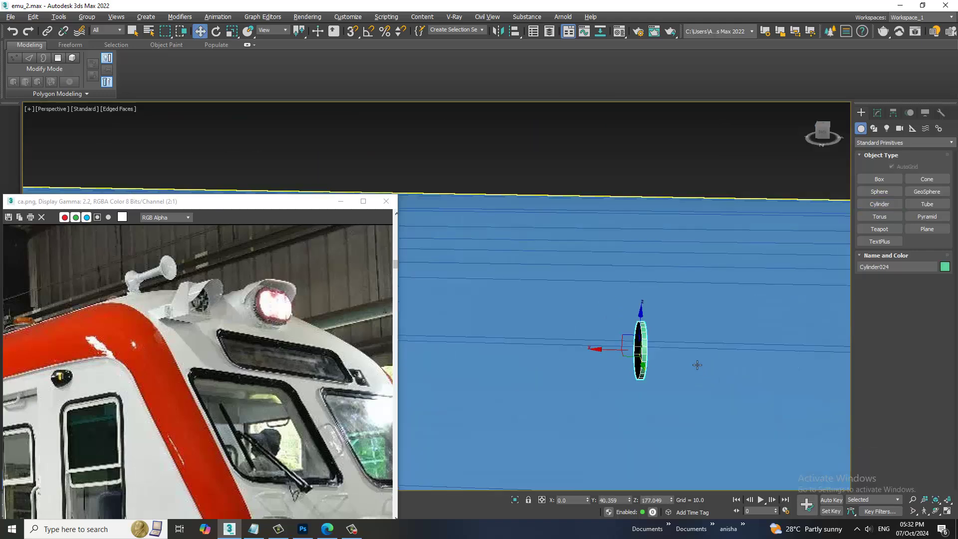
mouse_move(698, 365)
middle_mouse_down("alt")
mouse_move(773, 331)
mouse_move(521, 301)
middle_mouse_up("alt")
scroll(588, 305, "up", 4)
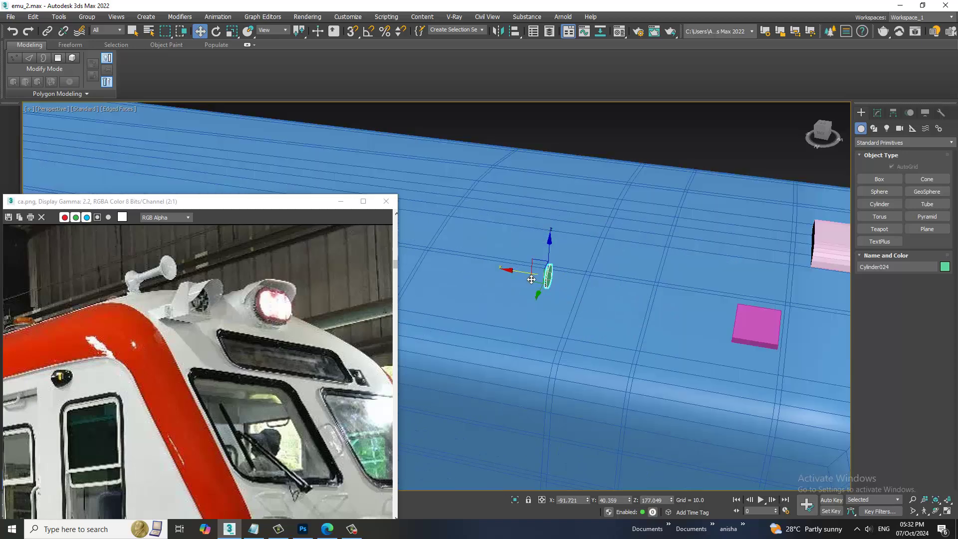
left_click_drag(530, 278, 720, 318)
scroll(720, 317, "up", 5)
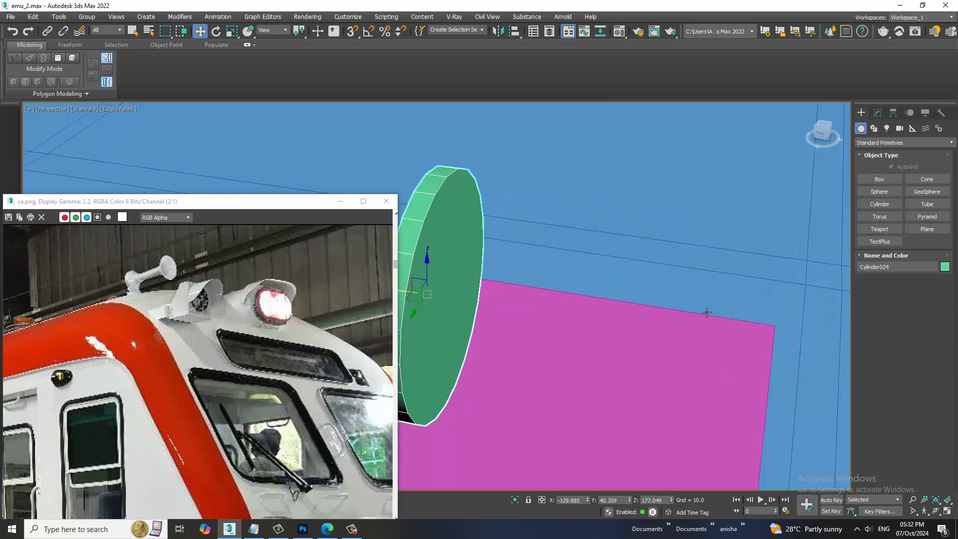
mouse_move(705, 315)
middle_mouse_down("alt")
mouse_move(630, 301)
mouse_move(712, 262)
mouse_move(635, 226)
middle_mouse_up("alt")
Convert the disc to Editable Poly and select its front face
right_click(635, 226)
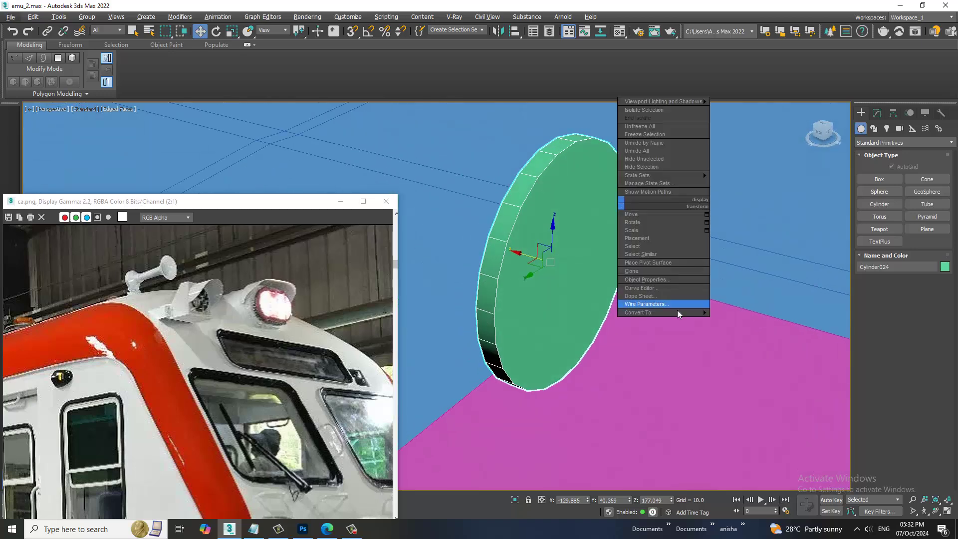
left_click(743, 322)
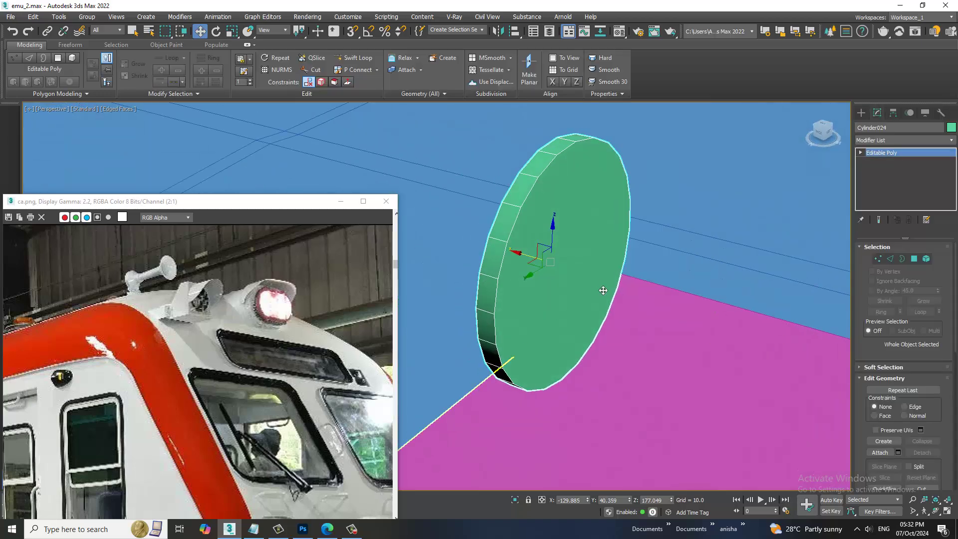
key("4")
left_click(568, 268)
middle_click_drag(568, 269, 574, 269, "alt")
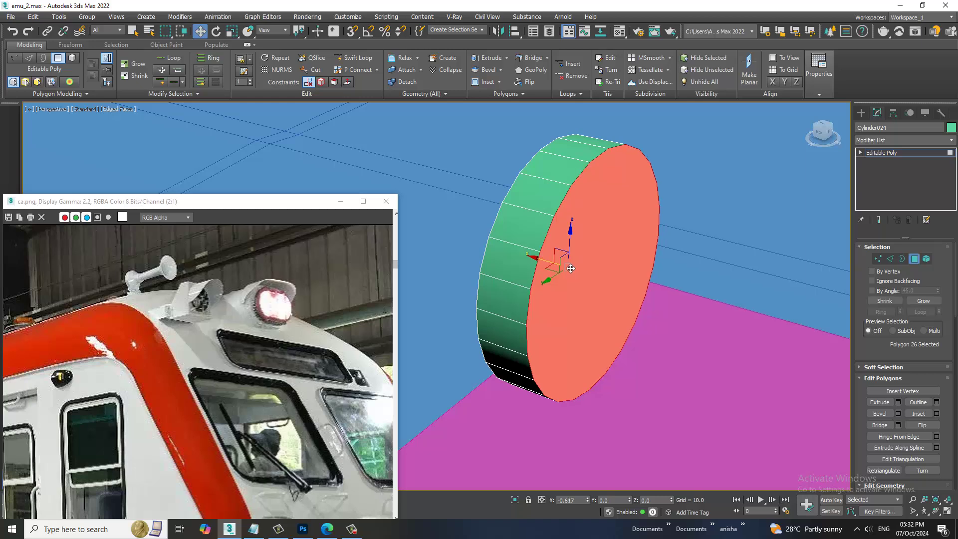
key("ctrl+z")
key("ctrl+z")
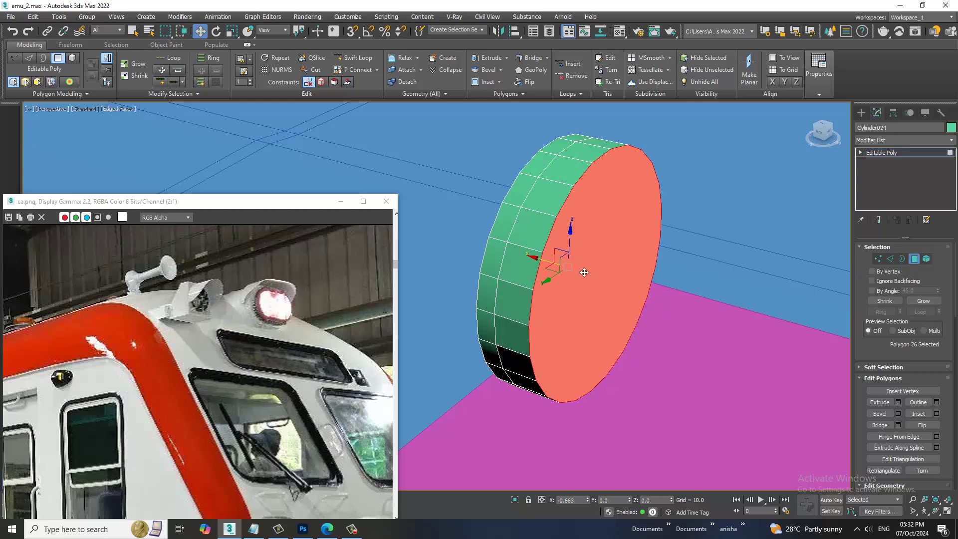
Shrink the front face to a small circle and pull it out into a long tube
key("r")
left_click_drag(604, 281, 696, 407)
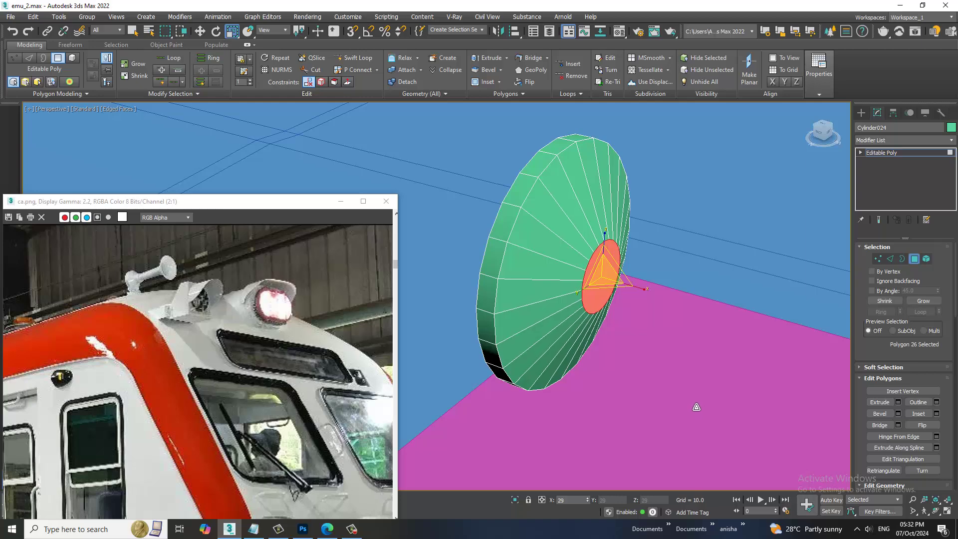
key("w")
left_click_drag(576, 275, 640, 292)
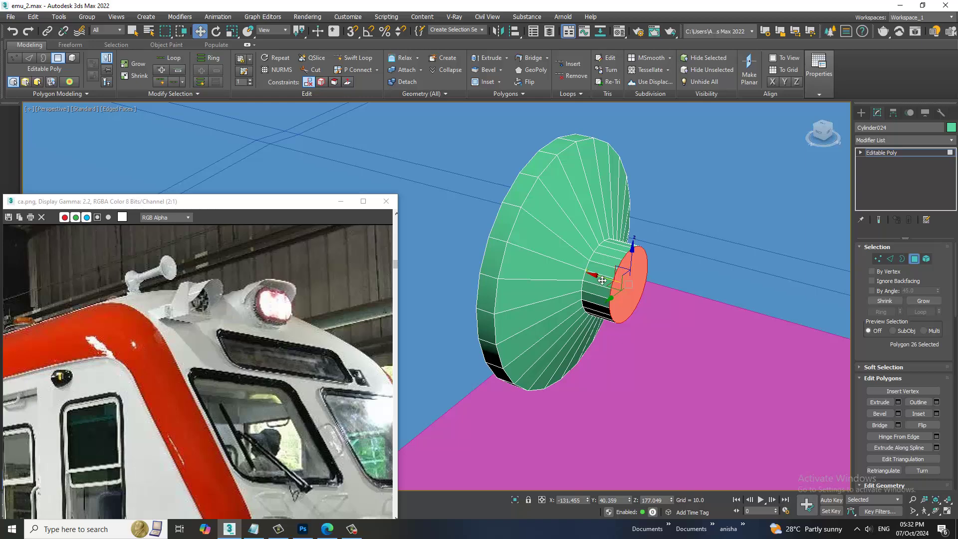
left_click_drag(606, 283, 798, 295)
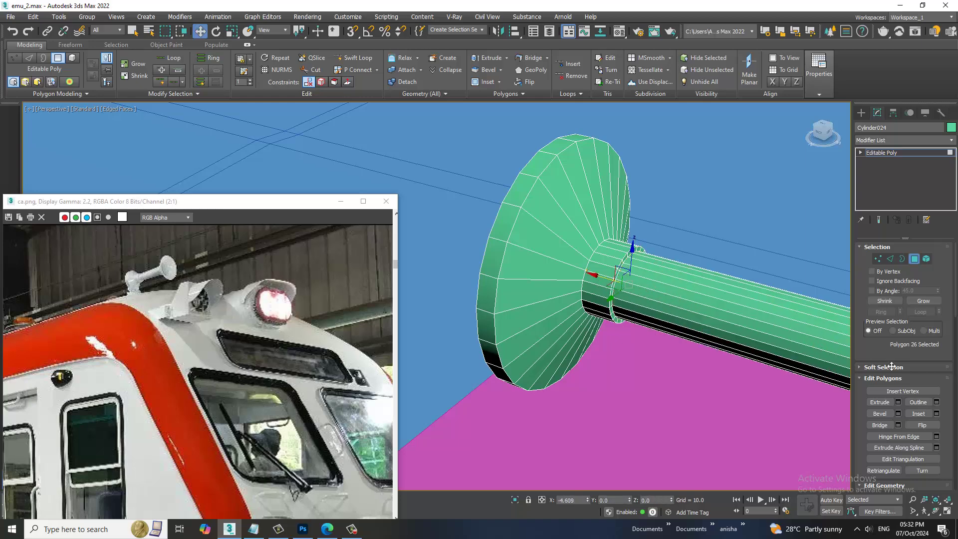
scroll(630, 279, "down", 5)
scroll(610, 277, "up", 5)
middle_click_drag(611, 278, 618, 304, "alt")
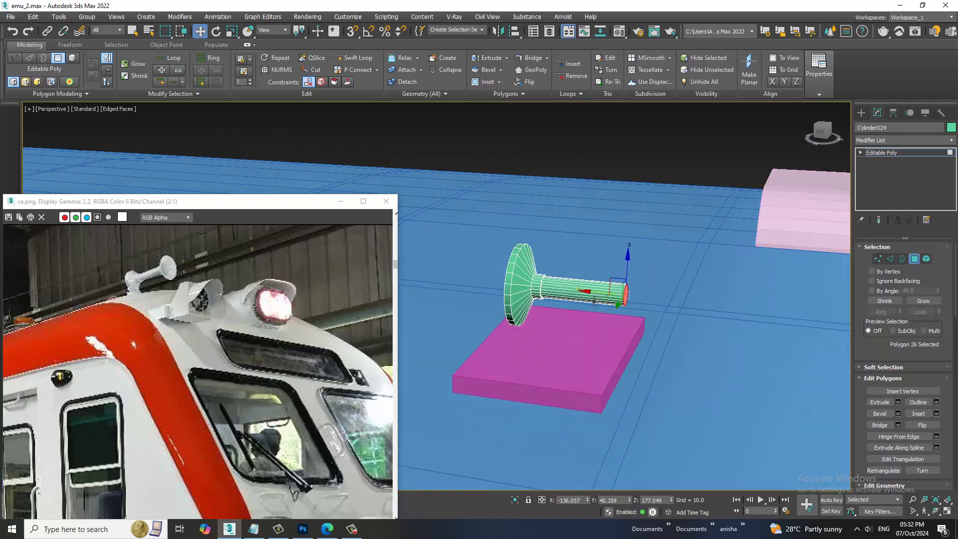
left_click_drag(594, 300, 707, 321)
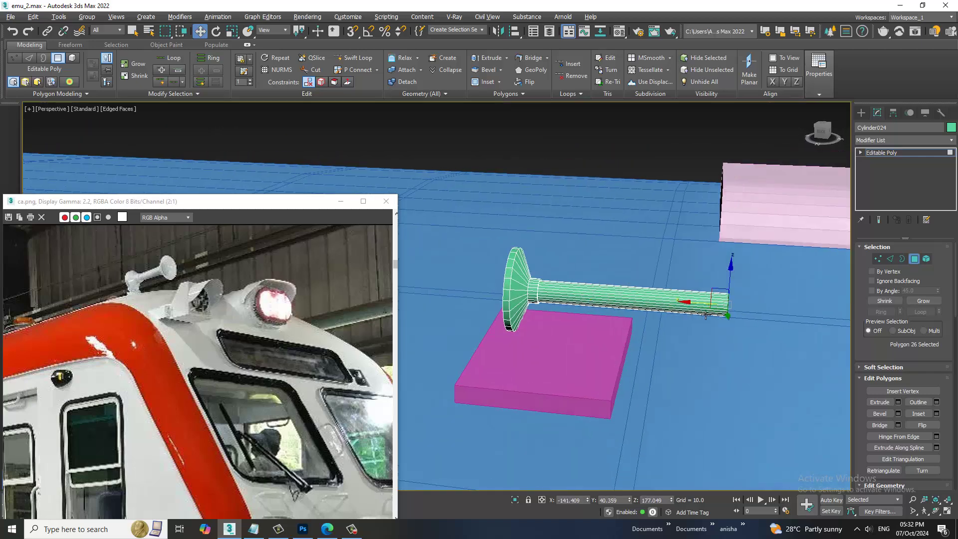
scroll(659, 306, "up", 5)
scroll(586, 281, "up", 3)
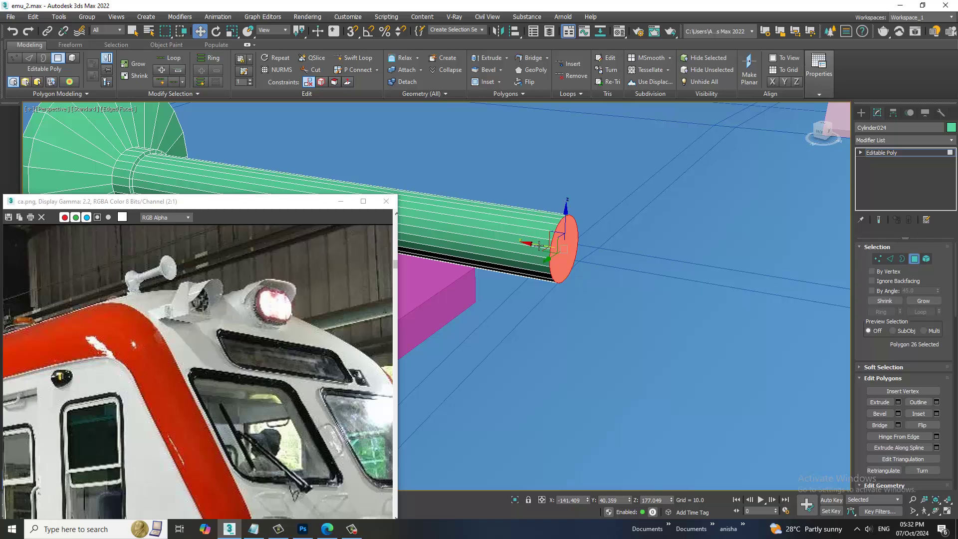
mouse_move(539, 245)
left_mouse_down()
mouse_move(555, 247)
mouse_move(561, 223)
mouse_move(547, 175)
left_mouse_up()
Flare the tube's end face out into a wide bell
key("r")
key("w")
left_click_drag(555, 255, 659, 259)
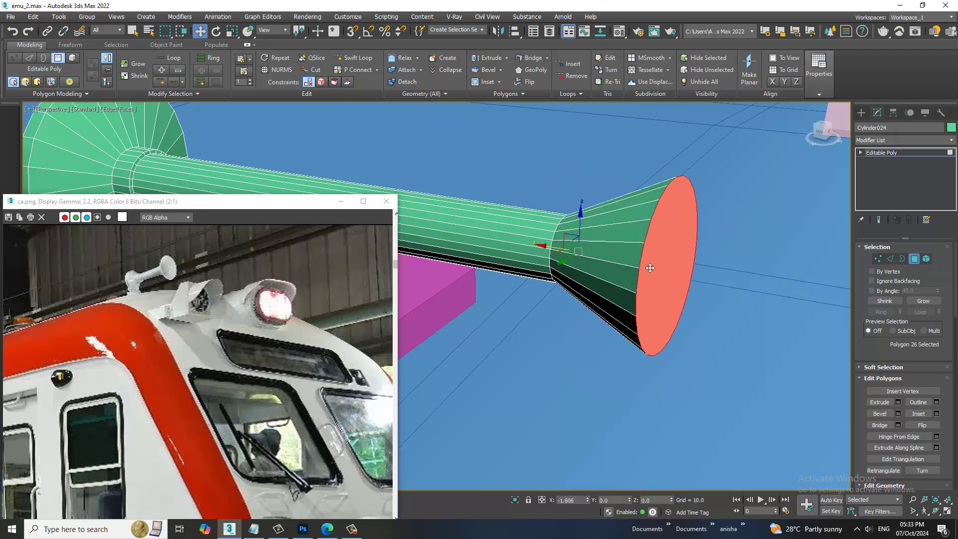
scroll(641, 290, "down", 4)
key("r")
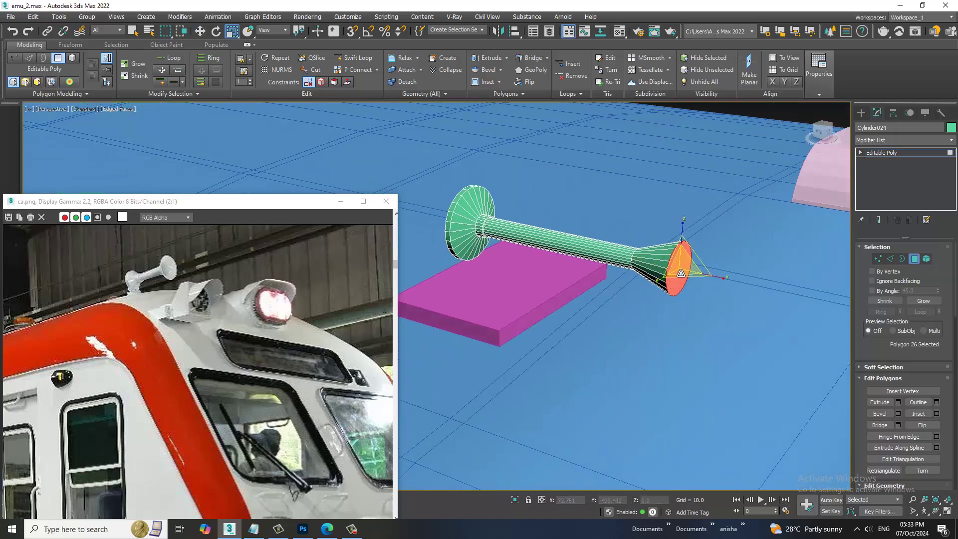
middle_click_drag(657, 222, 653, 208, "alt")
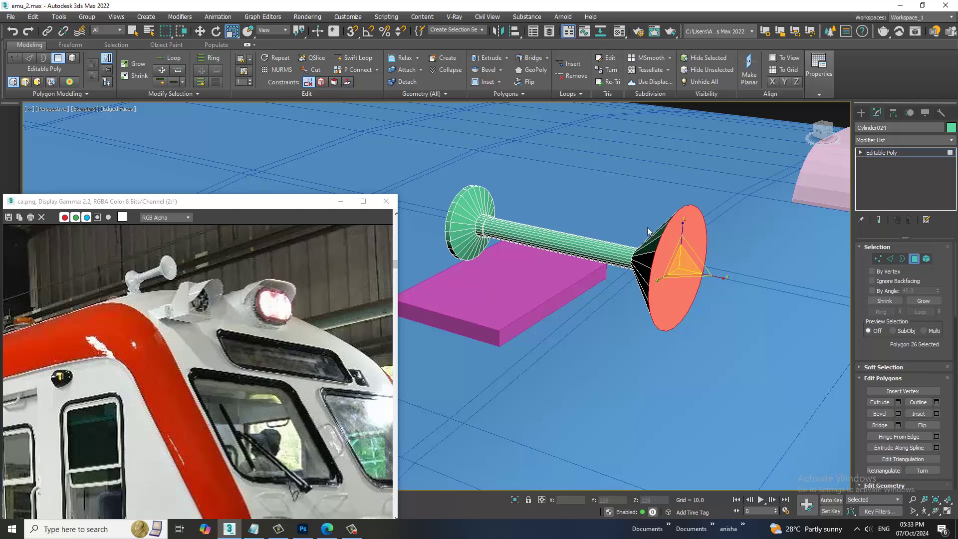
scroll(653, 208, "up", 3)
scroll(689, 245, "up", 2)
Add a Swift Loop across the bell and copy an edge ring inward at 80% size
key("alt+shift+w")
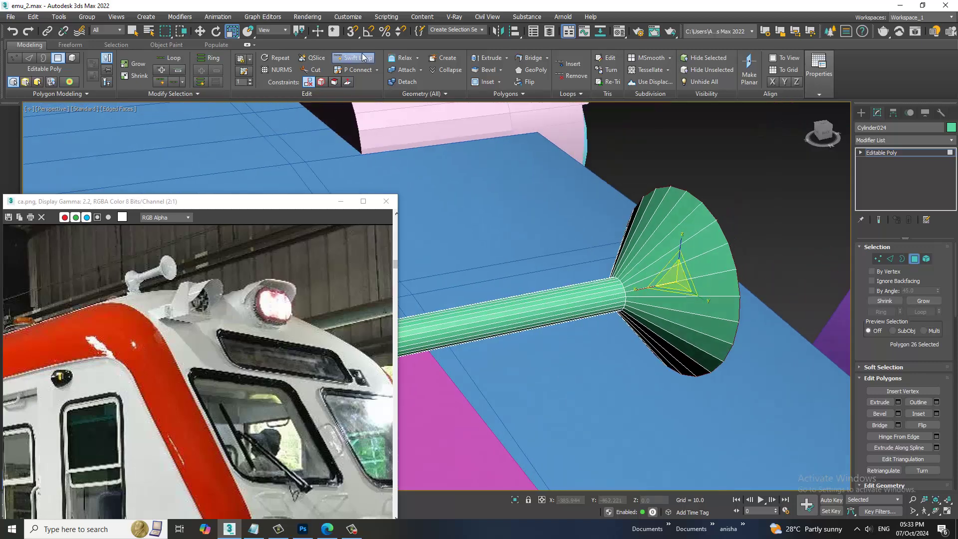
left_click(671, 274)
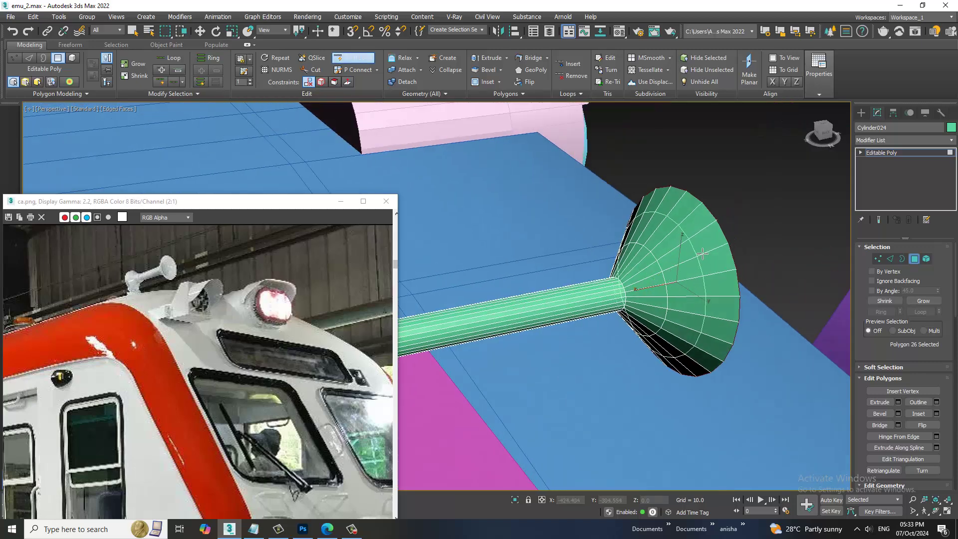
key("w")
mouse_move(671, 275)
middle_mouse_down("alt")
mouse_move(700, 220)
mouse_move(677, 224)
middle_mouse_up("alt")
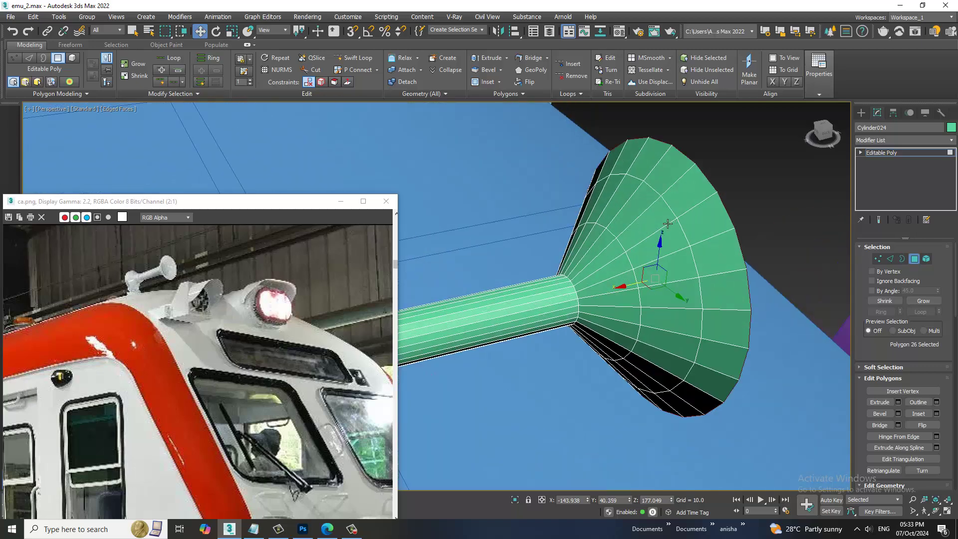
key("2")
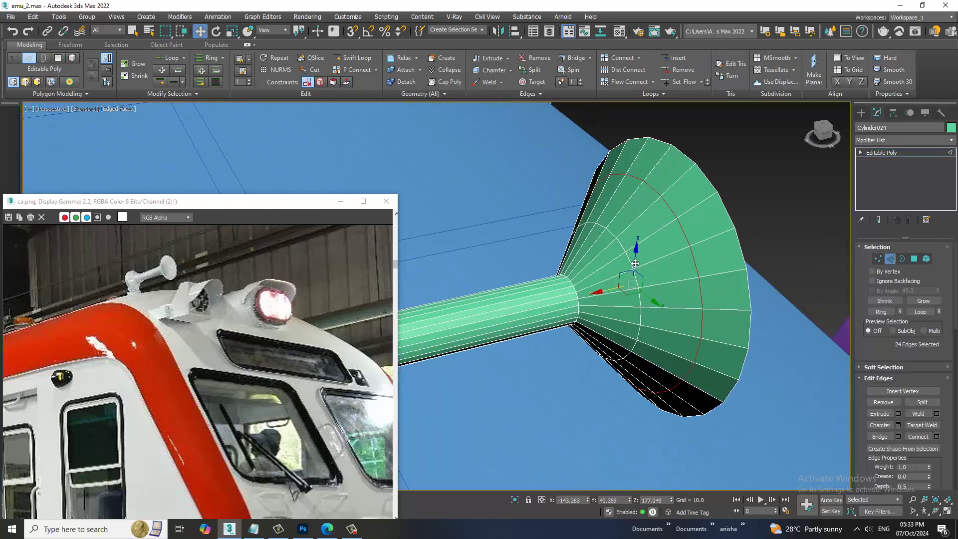
key("r")
left_click_drag(604, 292, 615, 305, "shift")
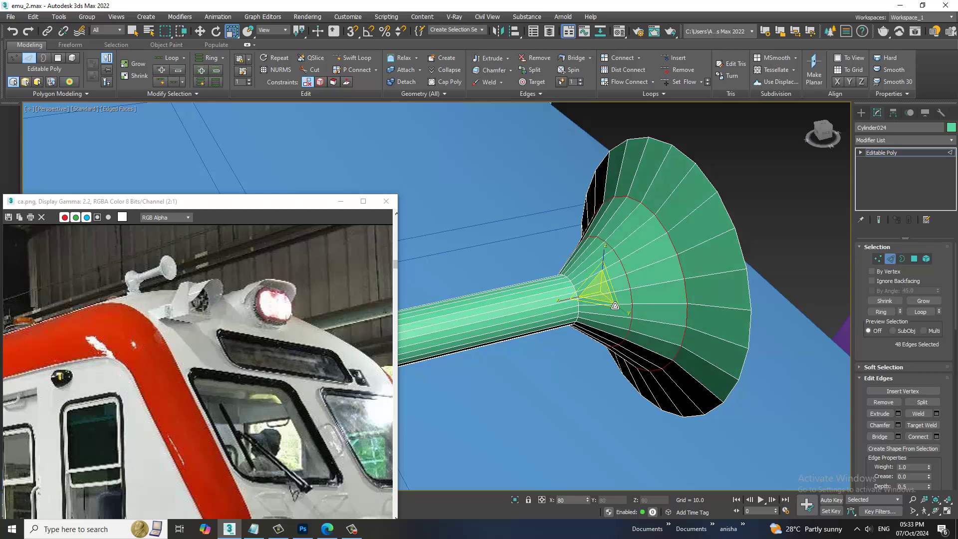
Scale the bell's outer and inner edge rings slightly inward
double_click(649, 236)
key("q")
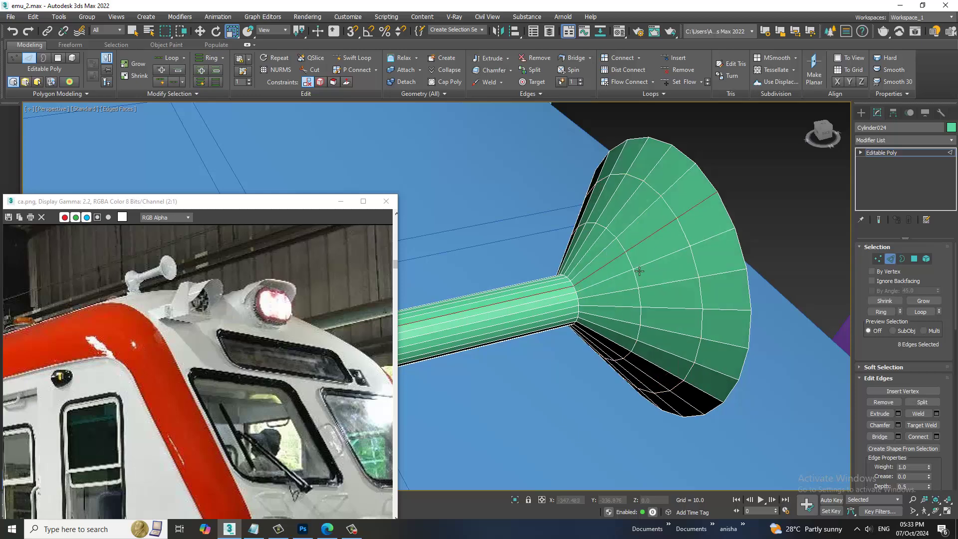
double_click(673, 213)
left_click_drag(639, 287, 644, 295)
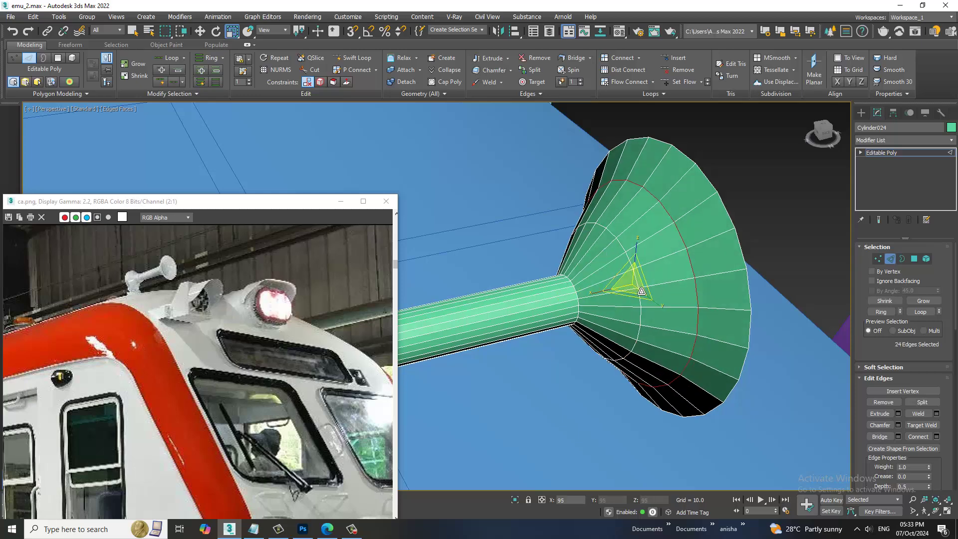
double_click(616, 240)
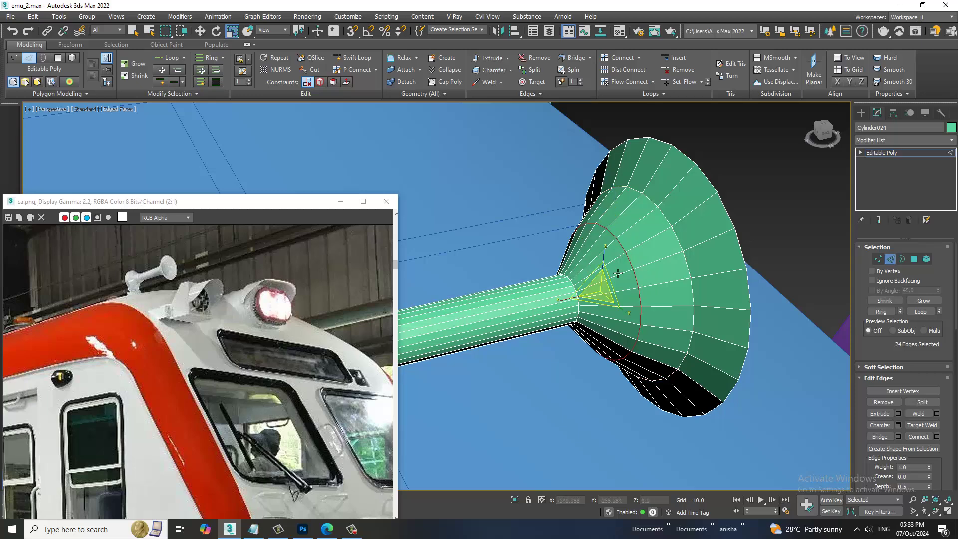
left_click_drag(606, 294, 620, 295)
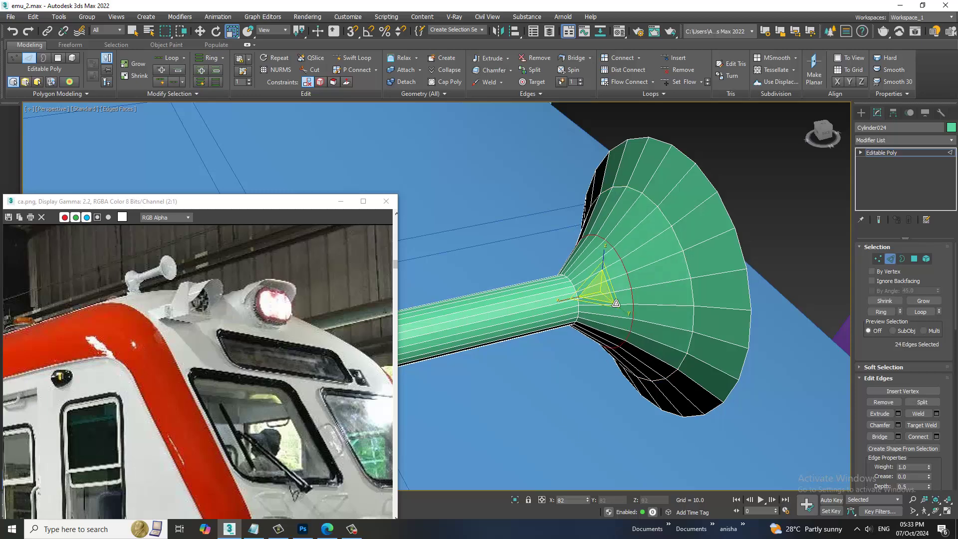
middle_click_drag(619, 295, 721, 280, "alt")
left_click(708, 283)
Delete the cap face of the flared end to open the horn
left_click(915, 259)
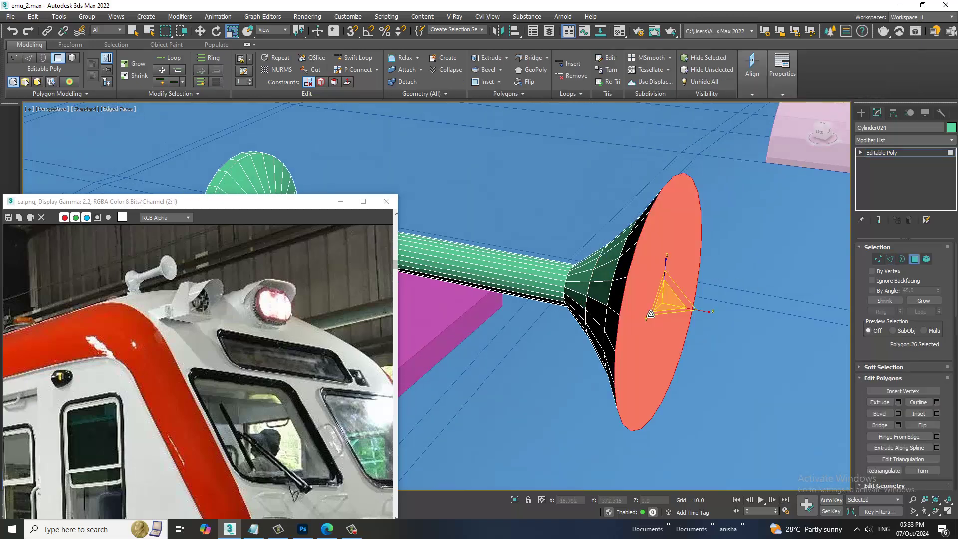
mouse_move(669, 295)
middle_mouse_down("alt")
mouse_move(681, 318)
mouse_move(669, 299)
middle_mouse_up("alt")
key("Delete")
scroll(643, 315, "down", 5)
key("w")
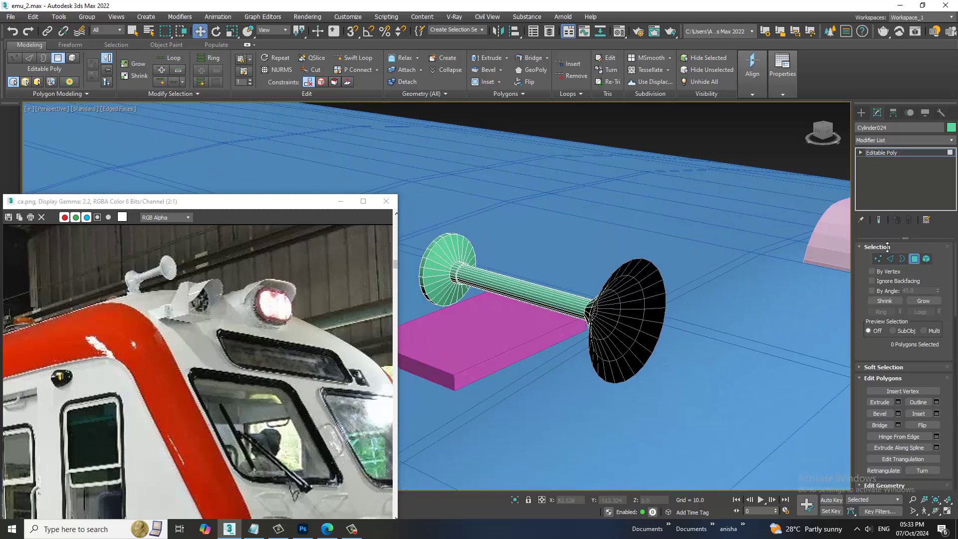
left_click(921, 153)
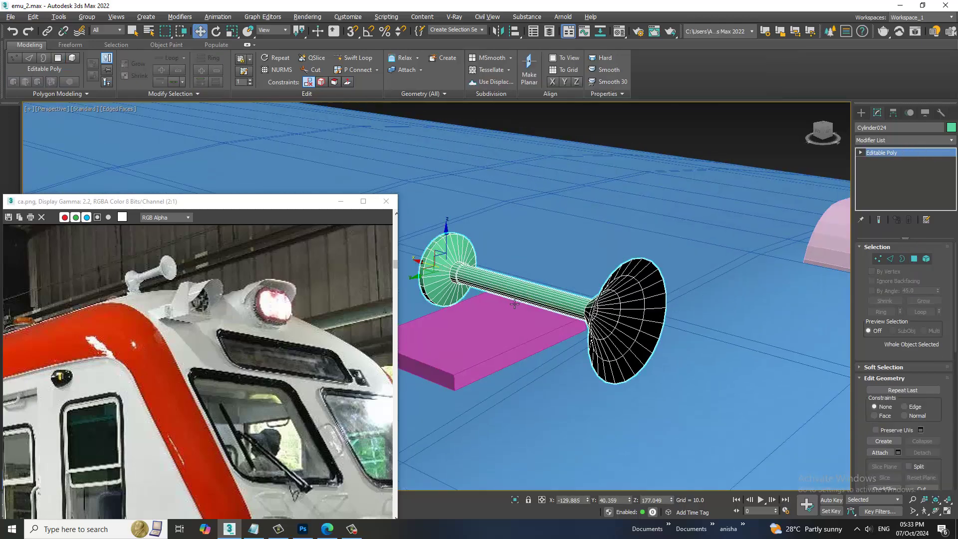
middle_click_drag(515, 304, 605, 269, "alt")
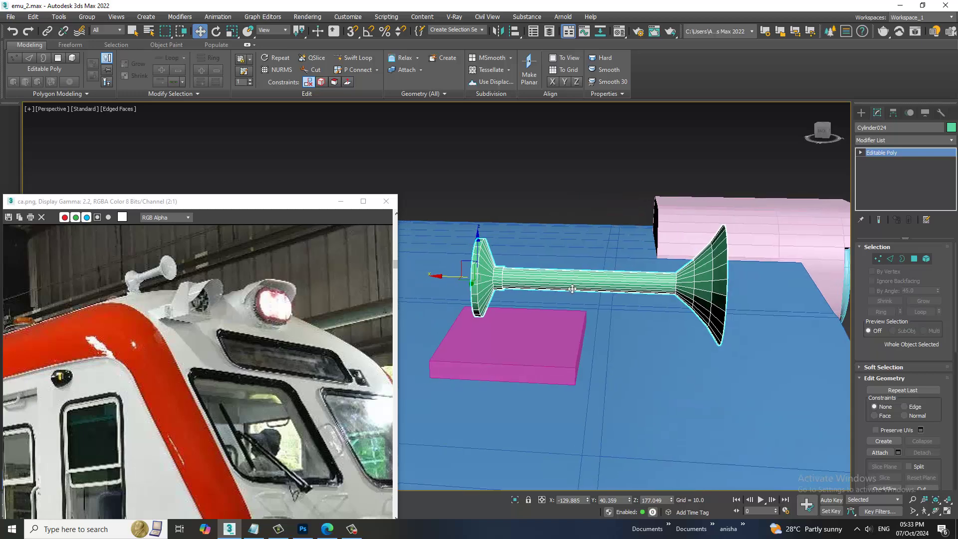
Isolate the horn and extrude rim polygons on its back disc down into a support leg
key("alt+q")
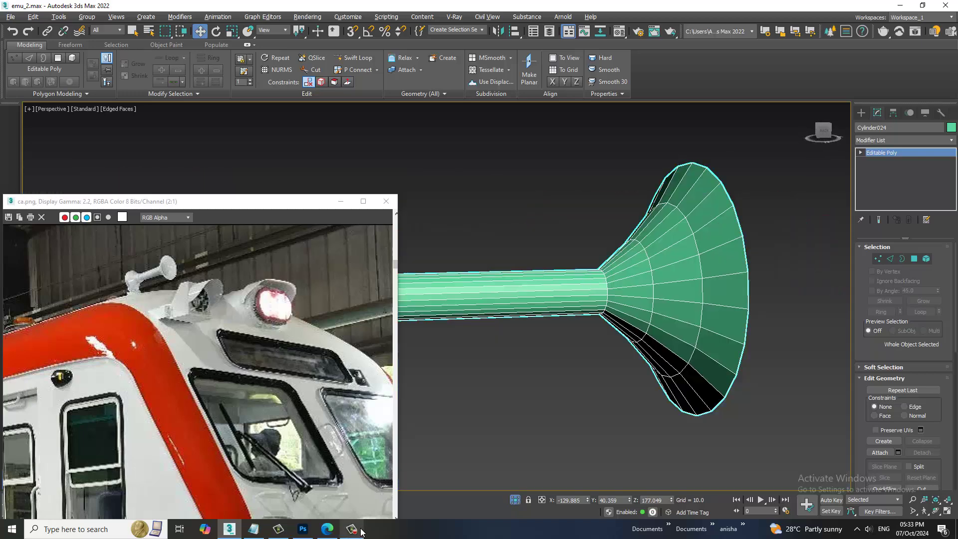
mouse_move(704, 412)
middle_mouse_down("alt")
mouse_move(607, 374)
mouse_move(742, 351)
mouse_move(744, 331)
mouse_move(655, 310)
middle_mouse_up("alt")
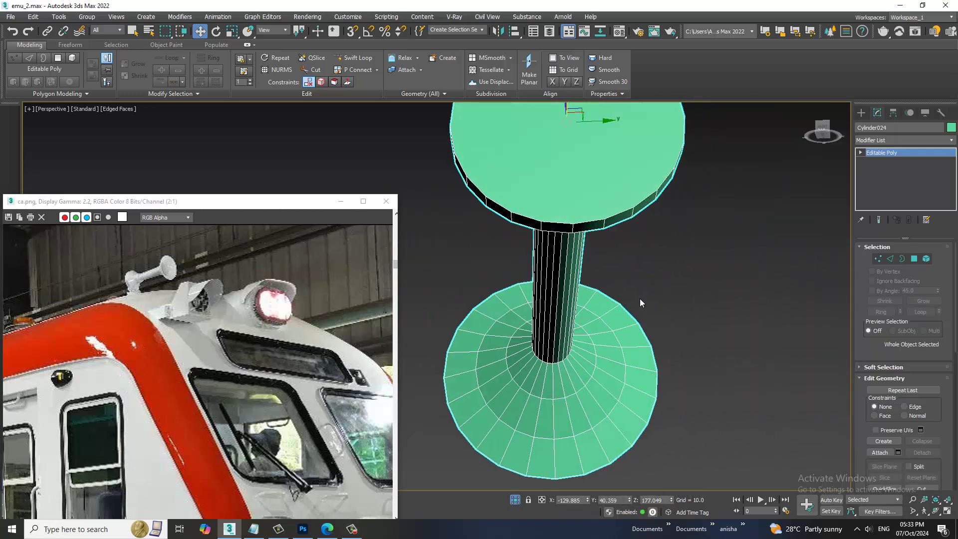
key("4")
left_click(557, 227)
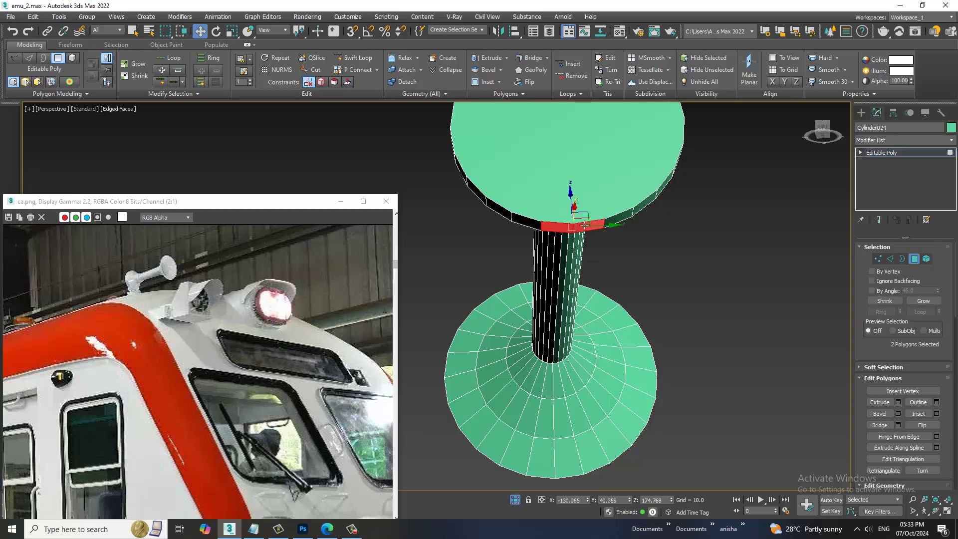
left_click_drag(584, 225, 579, 280, "shift")
mouse_move(579, 279)
middle_mouse_down("alt")
mouse_move(662, 306)
mouse_move(698, 282)
middle_mouse_up("alt")
End isolation to bring back the rest of the train scene
right_click(699, 282)
left_click(717, 194)
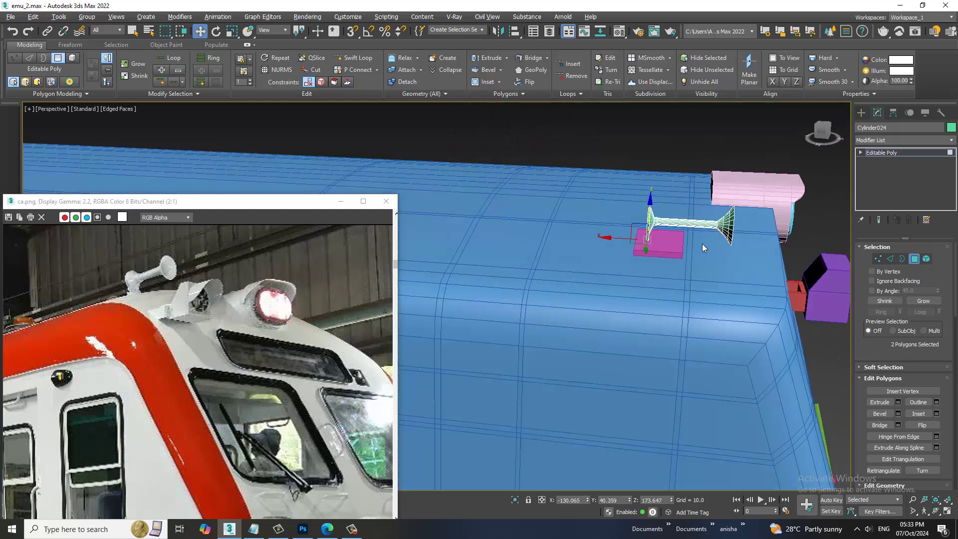
scroll(702, 243, "up", 3)
scroll(558, 256, "up", 3)
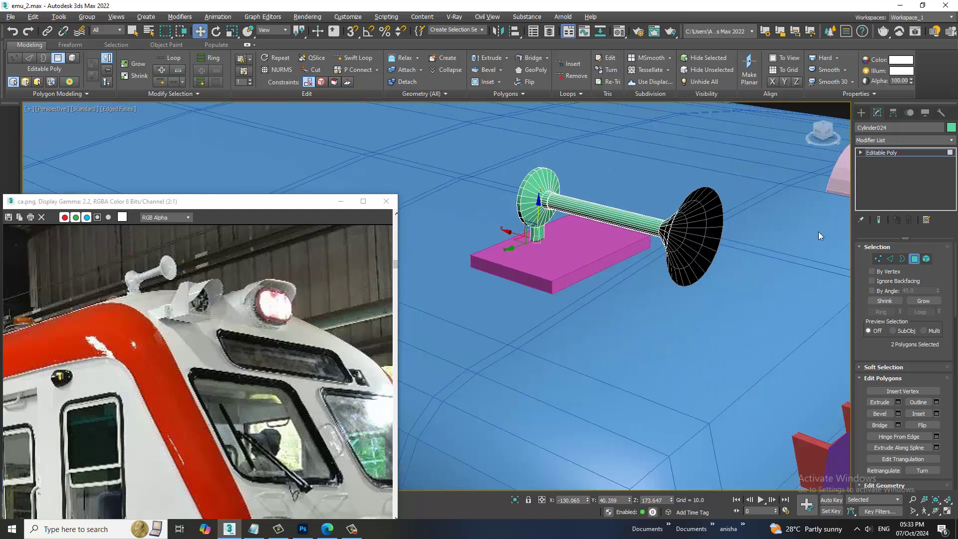
left_click(917, 140)
Add a Shell modifier to the horn with Outer Amount 0.21
type("sh")
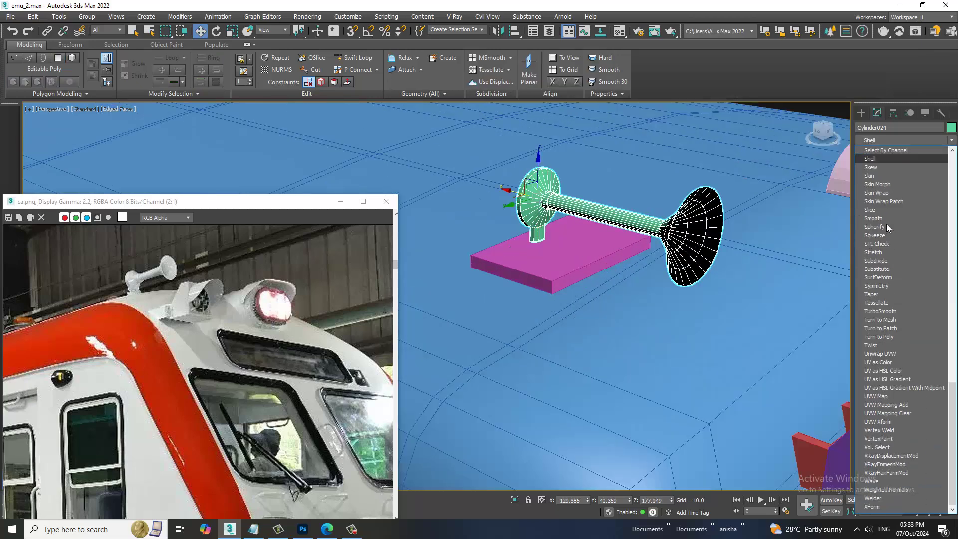
key("Return")
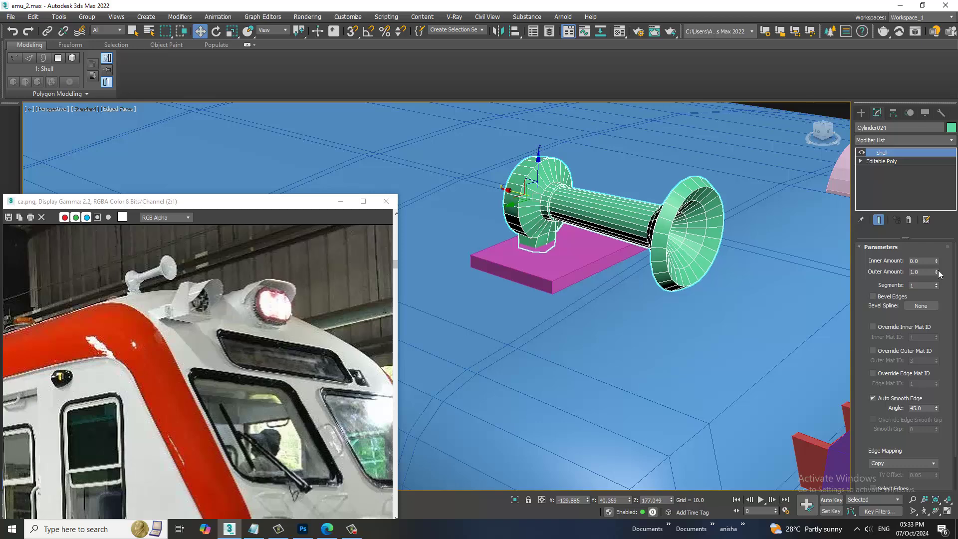
left_click_drag(937, 272, 944, 313)
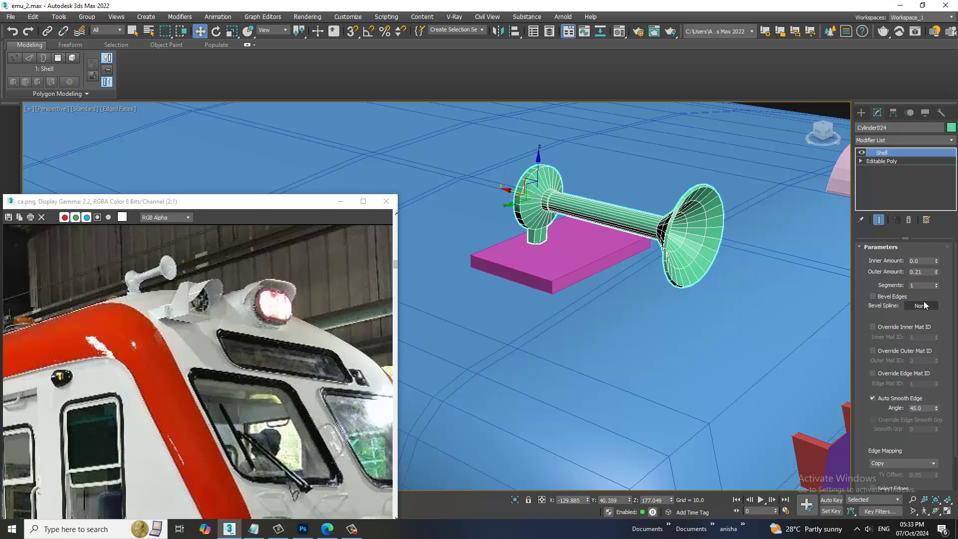
mouse_move(737, 308)
middle_mouse_down("alt")
mouse_move(568, 268)
mouse_move(499, 239)
mouse_move(671, 291)
mouse_move(654, 235)
middle_mouse_up("alt")
Convert the horn to Editable Poly and add the magenta base to the selection
right_click(609, 225)
mouse_move(695, 339)
left_click(732, 340)
left_click(568, 268, "ctrl")
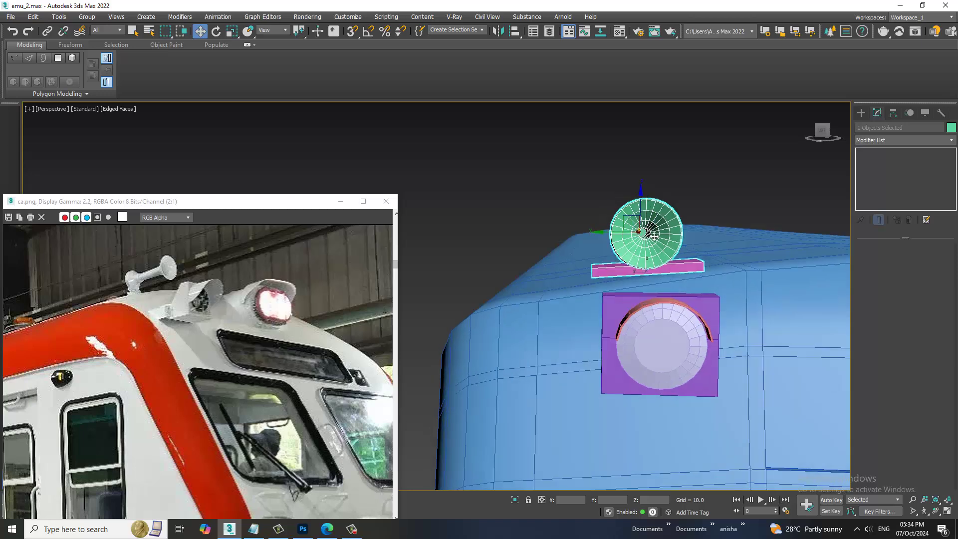
Lower the horn and magenta base along Z onto the roof, then select the train body
left_click_drag(645, 215, 651, 225)
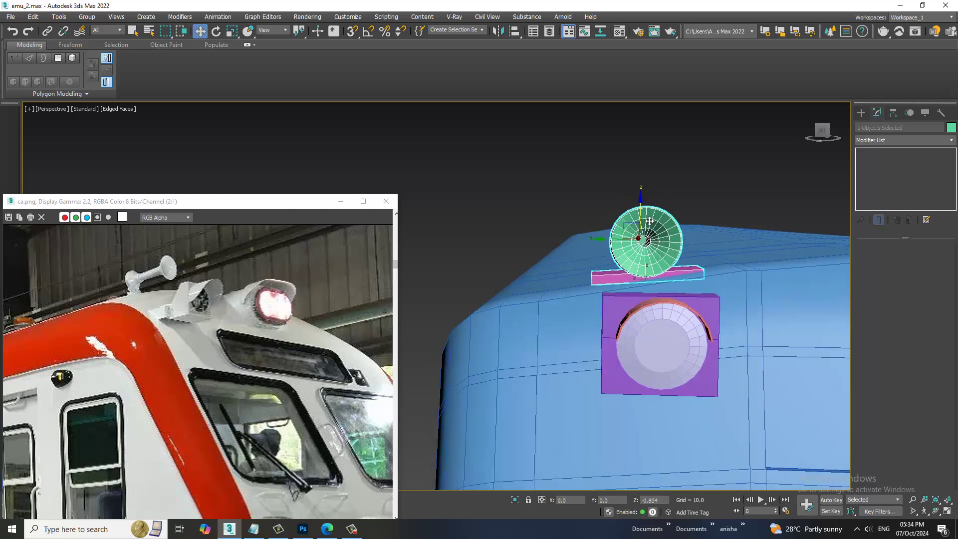
scroll(651, 225, "down", 3)
middle_click_drag(651, 225, 739, 252, "alt")
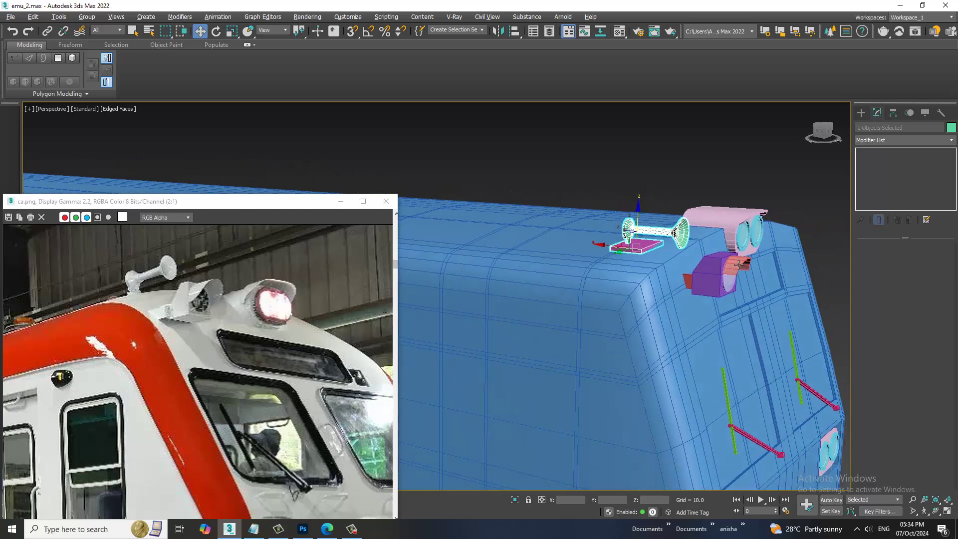
scroll(727, 165, "down", 3)
mouse_move(727, 165)
middle_mouse_down("alt")
mouse_move(635, 271)
mouse_move(718, 269)
middle_mouse_up("alt")
left_click(719, 270)
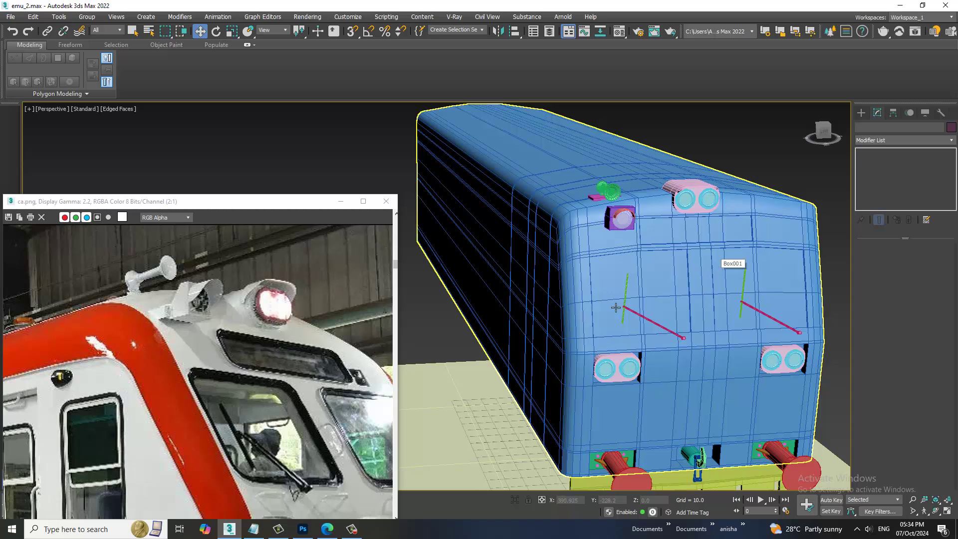
Pan the ca.png reference photo to show the coupler hoses
scroll(316, 331, "down", 3)
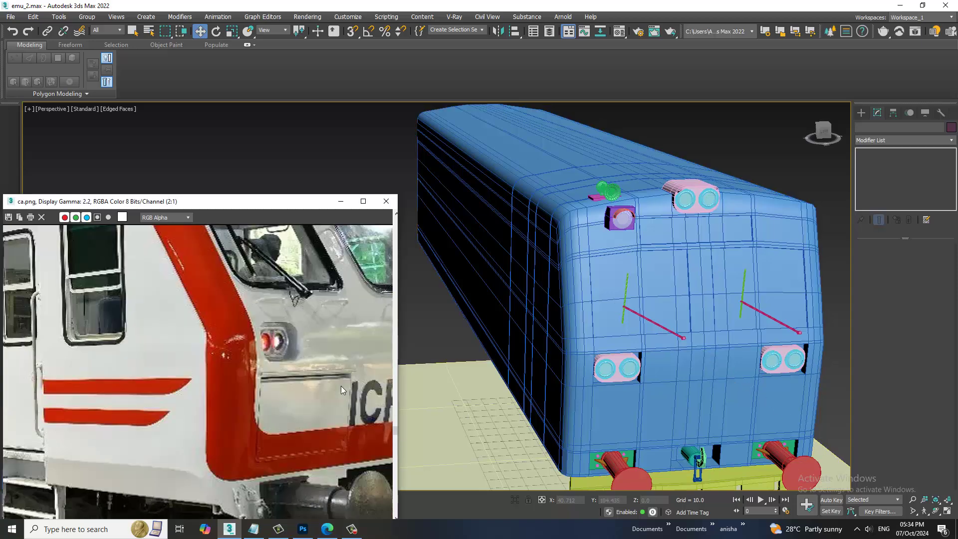
scroll(333, 312, "down", 3)
scroll(277, 364, "right", 3)
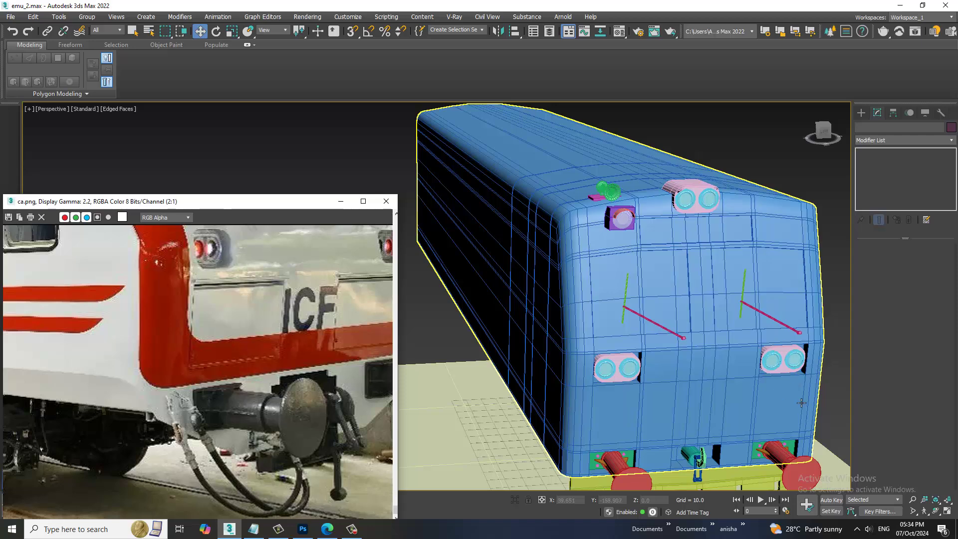
left_click_drag(312, 470, 293, 473)
scroll(623, 464, "up", 3)
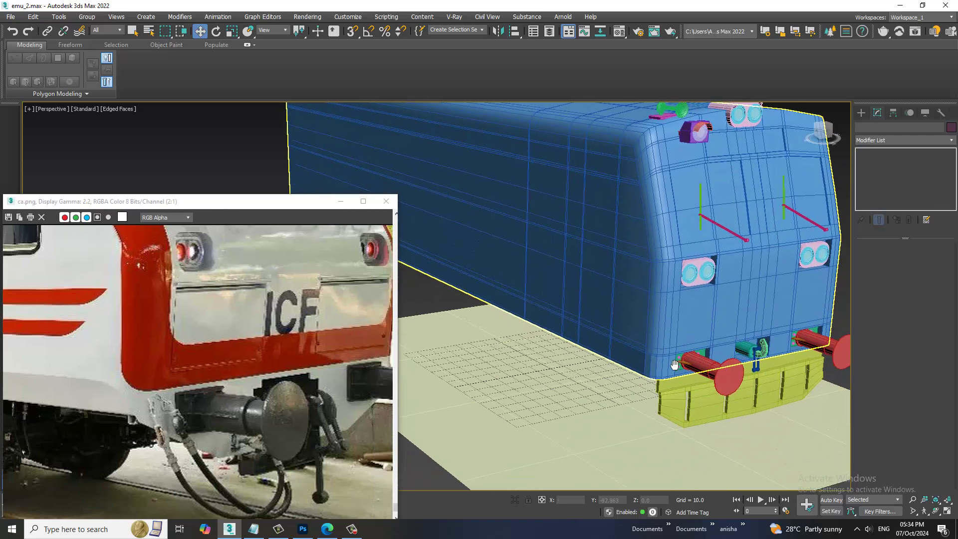
scroll(623, 464, "up", 2)
Draw a C-shaped hook line in the maximized Front view
left_click(862, 113)
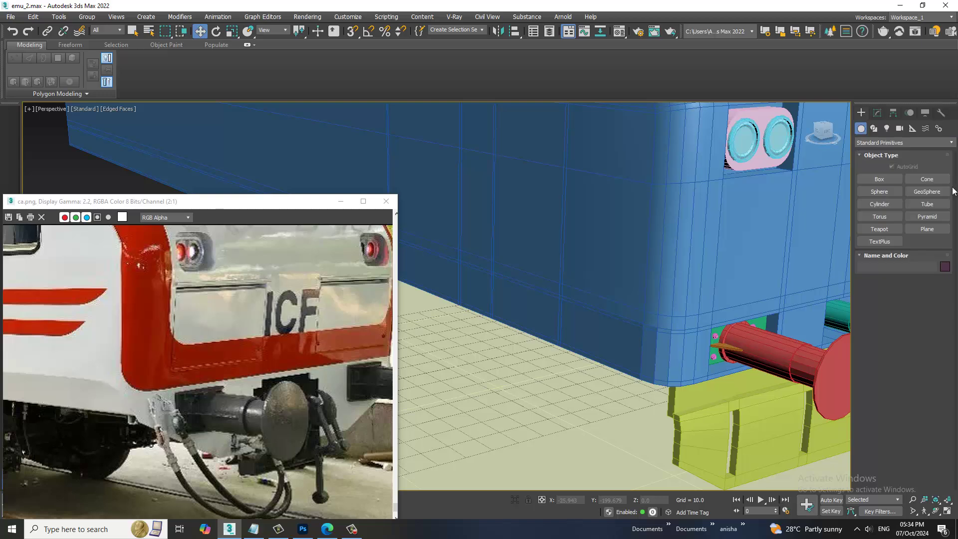
left_click(879, 191)
key("alt+w")
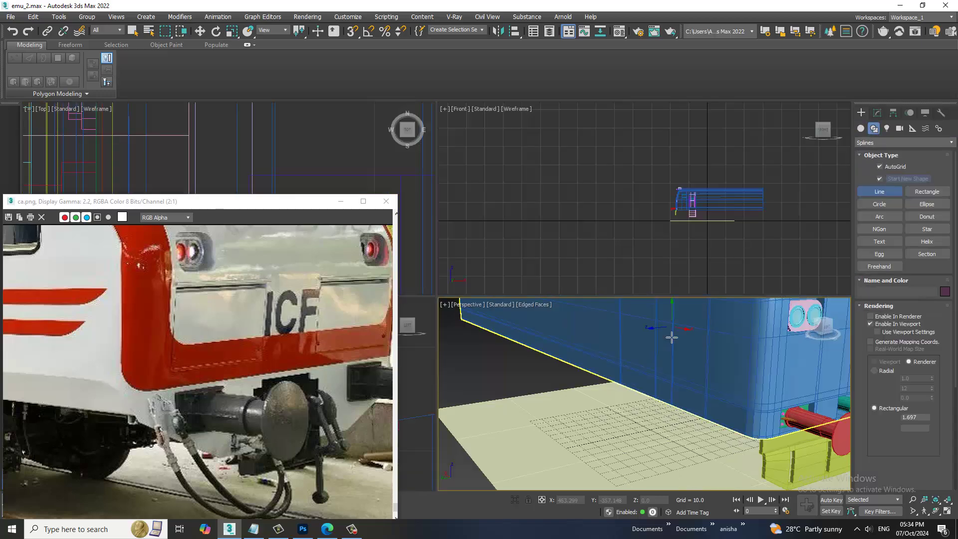
key("alt+w")
middle_click_drag(691, 239, 550, 296)
key("shift+z")
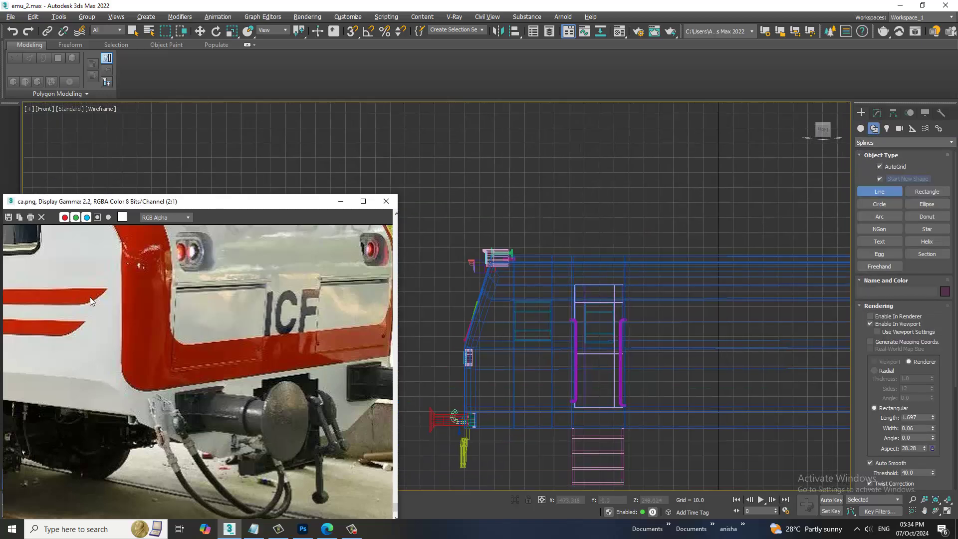
scroll(575, 342, "up", 5)
scroll(629, 309, "up", 3)
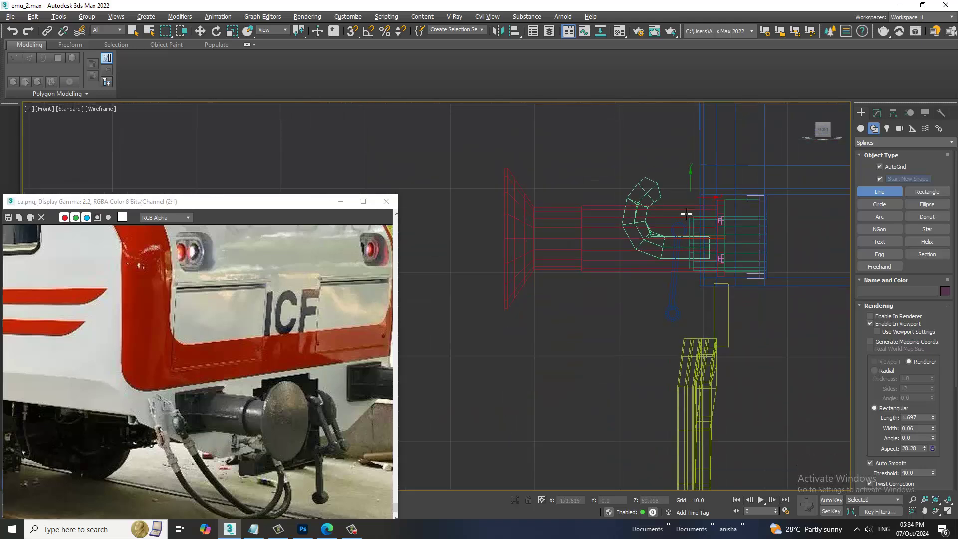
left_click(630, 309)
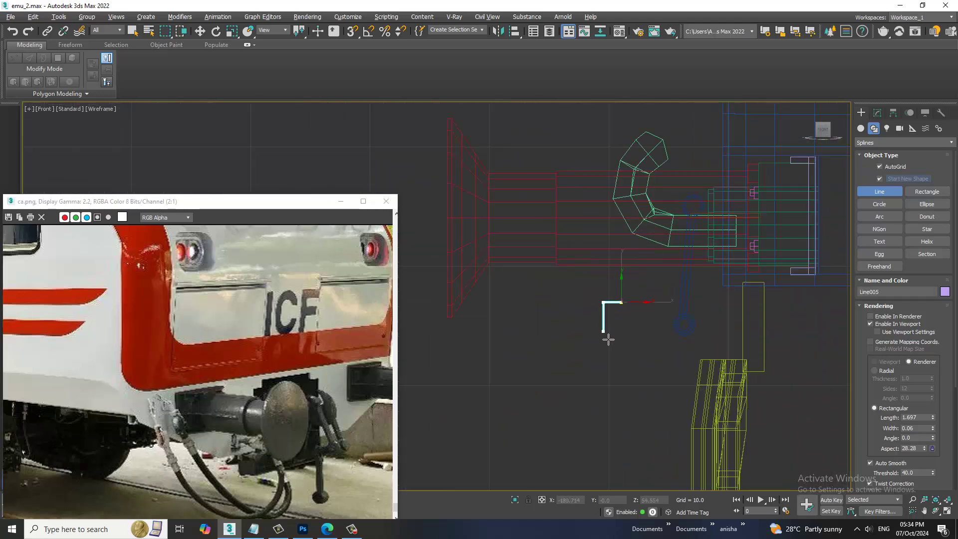
right_click(629, 339)
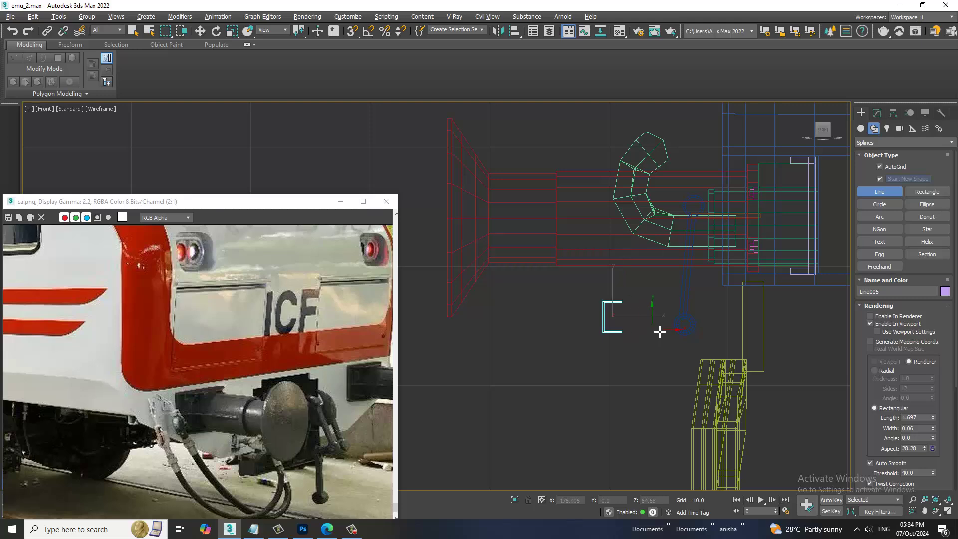
Isolate the line and render it as a round tube 0.17 thick
key("alt+q")
left_click(878, 114)
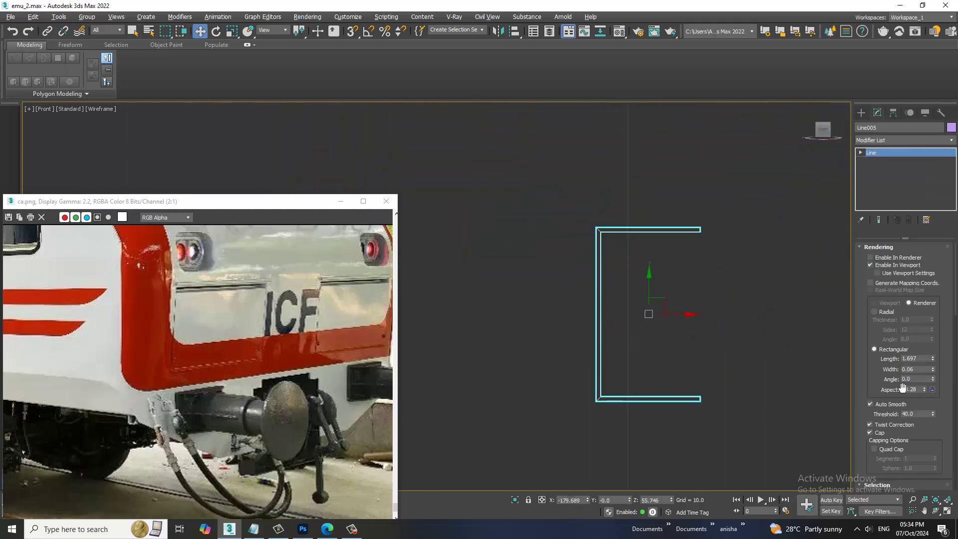
left_click(875, 312)
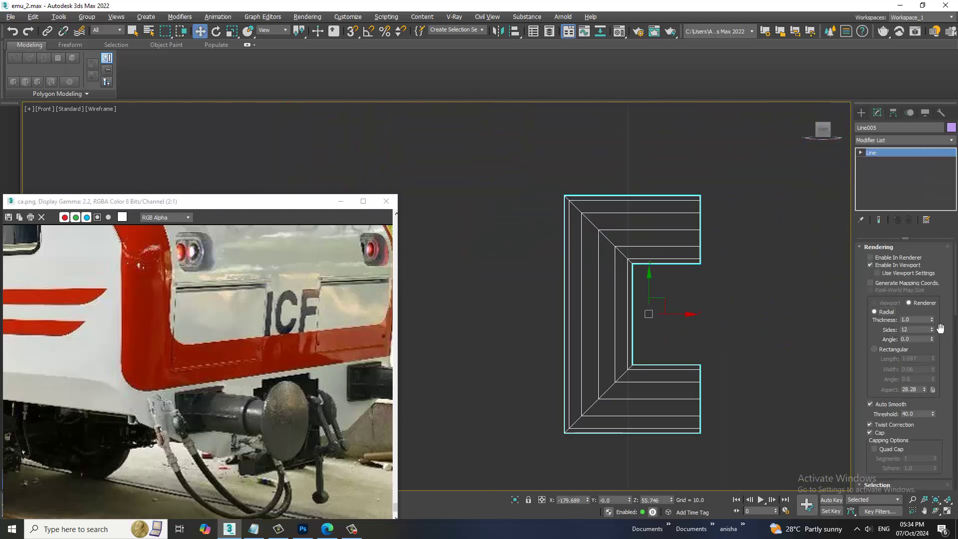
left_click_drag(931, 319, 943, 372)
key("1")
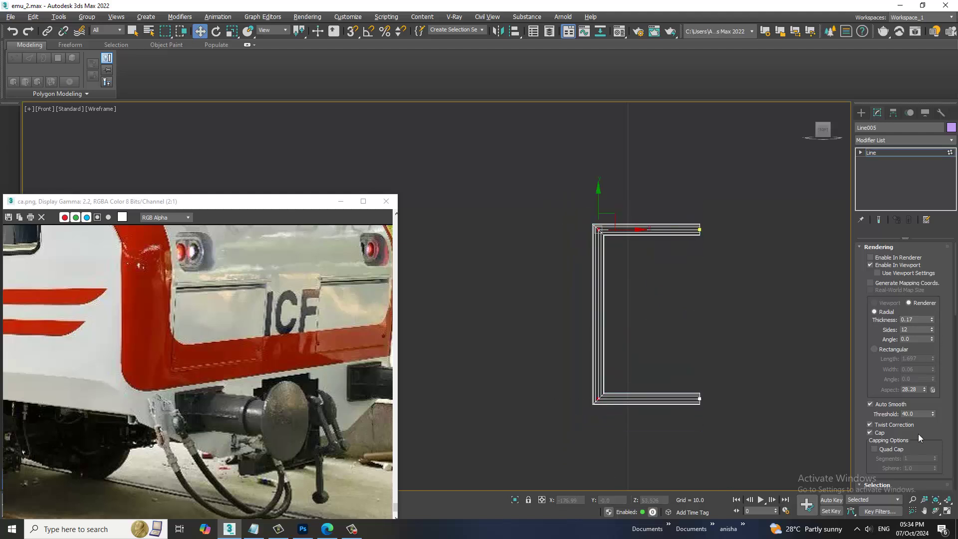
scroll(869, 471, "down", 5)
scroll(889, 422, "down", 2)
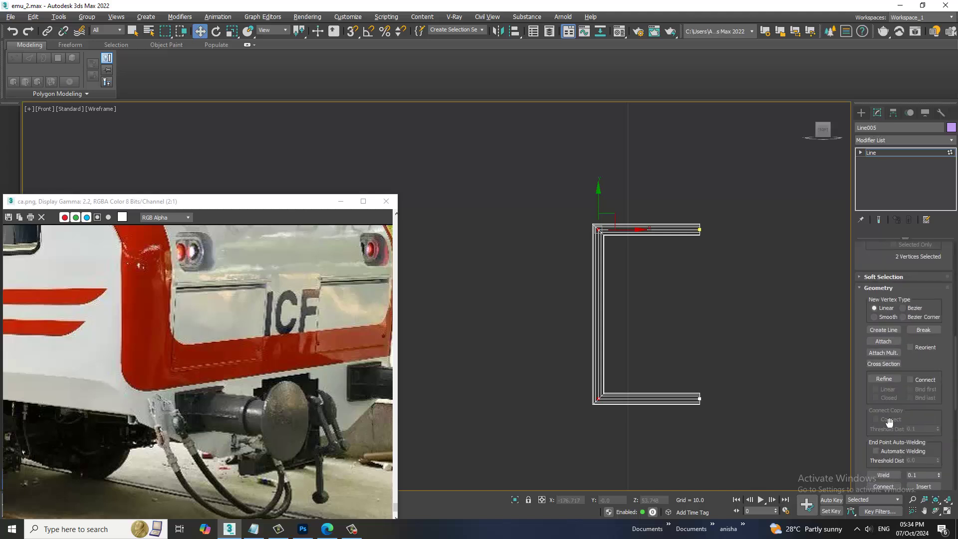
scroll(943, 427, "down", 2)
scroll(898, 385, "down", 1)
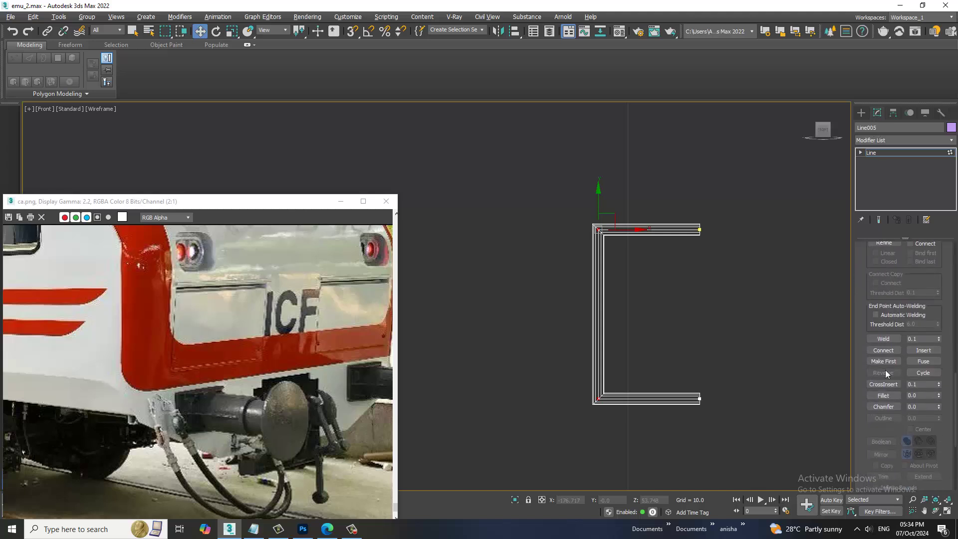
Try filleting the C shape's corners, then undo and delete Line005
left_click(883, 395)
left_click_drag(604, 242, 591, 176)
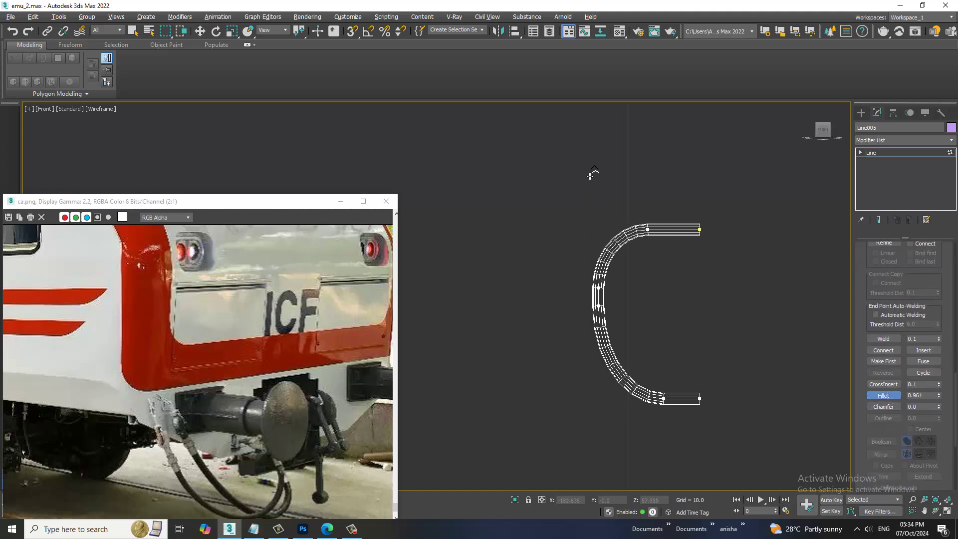
key("ctrl+z")
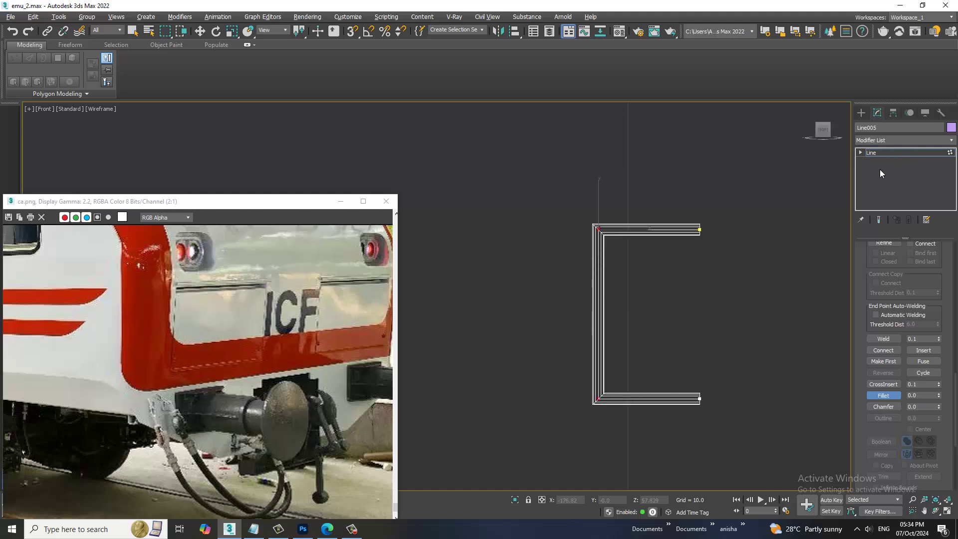
key("ctrl+z")
key("ctrl+z")
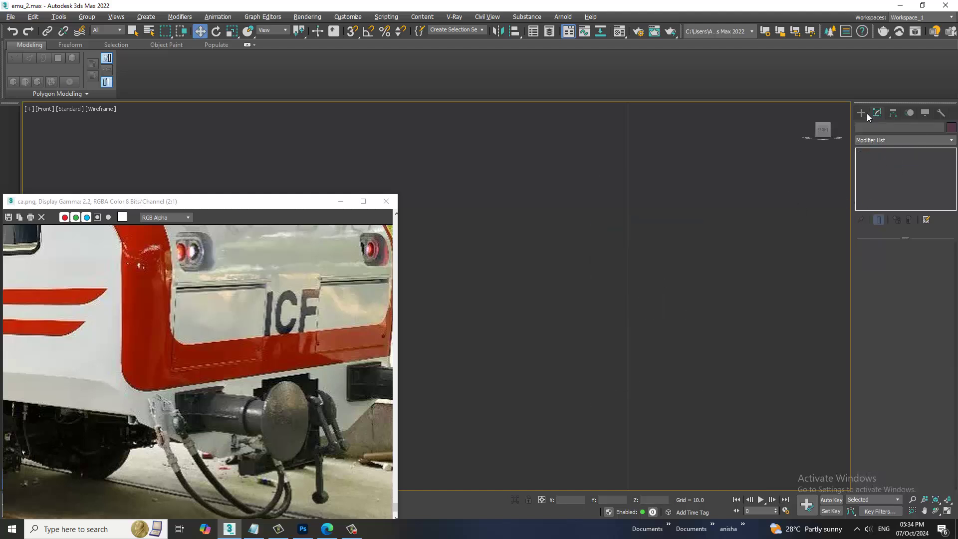
Draw a new rectangle in the Front view
left_click(860, 113)
left_click(927, 191)
left_click_drag(588, 240, 670, 356)
key("w")
Convert the rectangle to an Editable Spline and delete its right segment, leaving a C shape
left_click(879, 115)
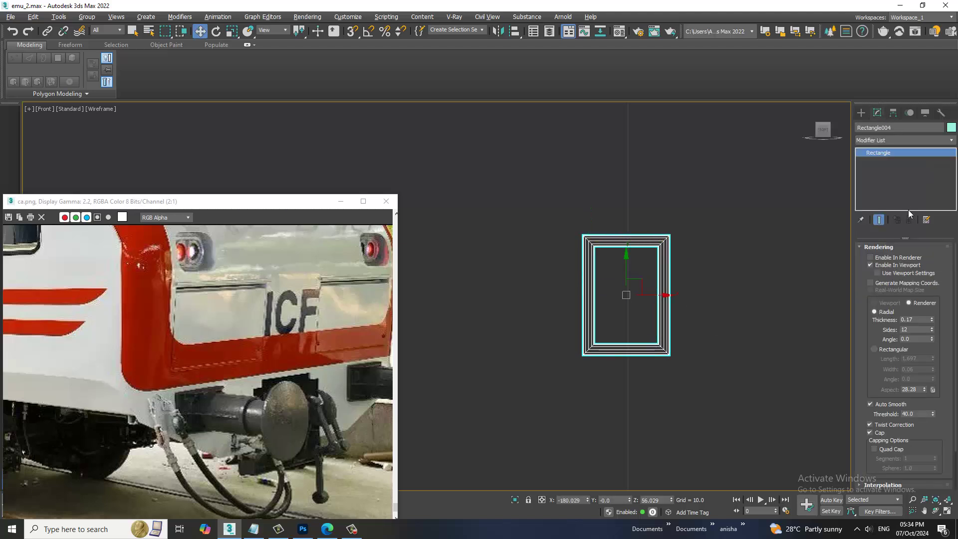
right_click(903, 153)
left_click(919, 214)
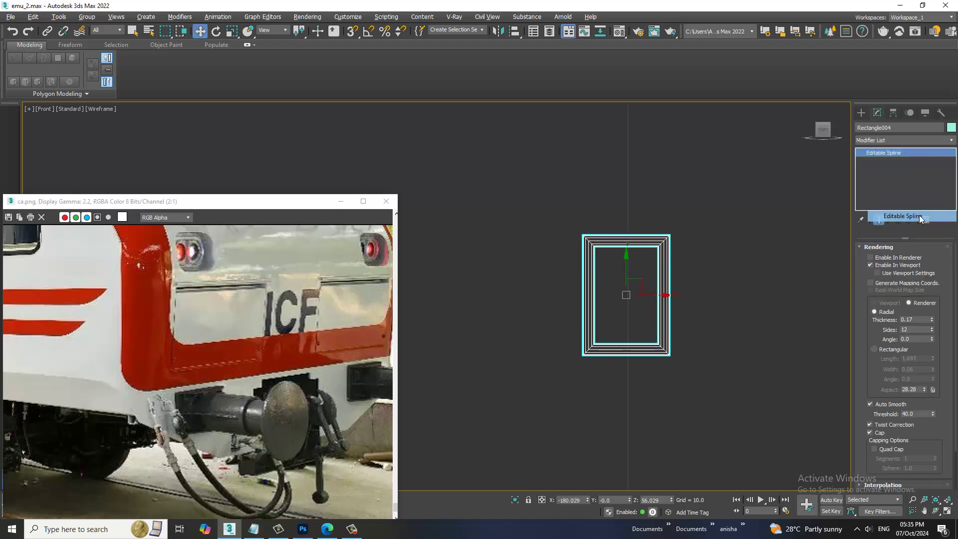
key("2")
left_click(665, 300)
key("Delete")
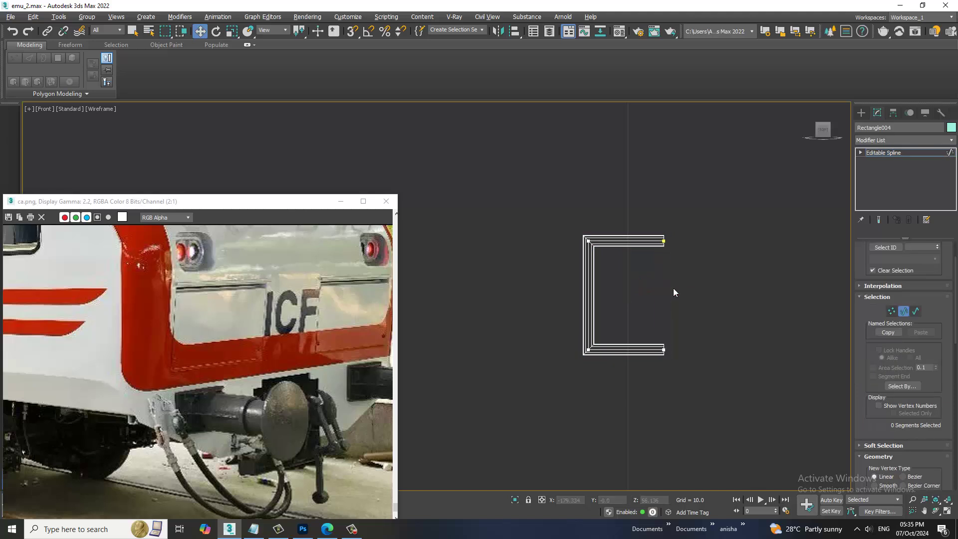
Fillet both left corner vertices of the C shape to 0.71
left_click_drag(610, 407, 610, 412)
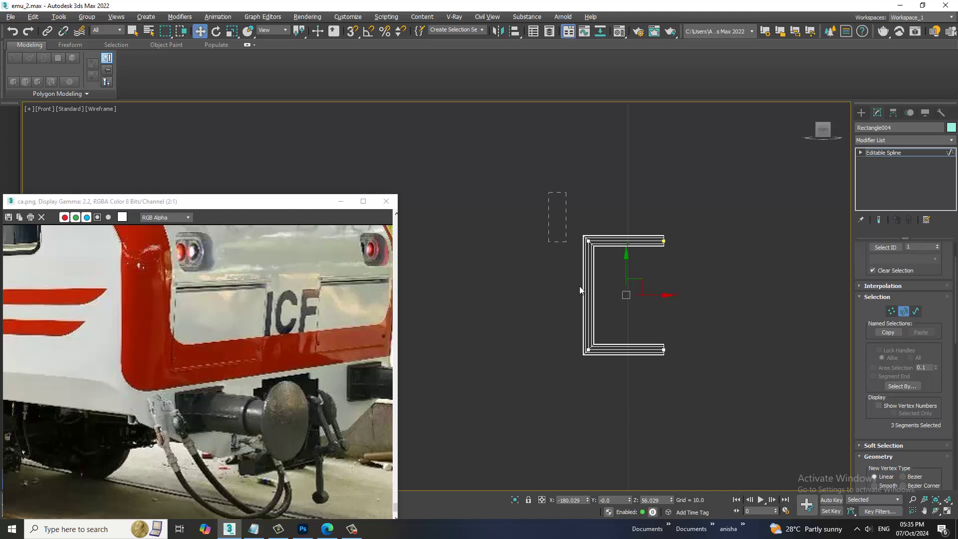
left_click_drag(882, 437, 940, 126)
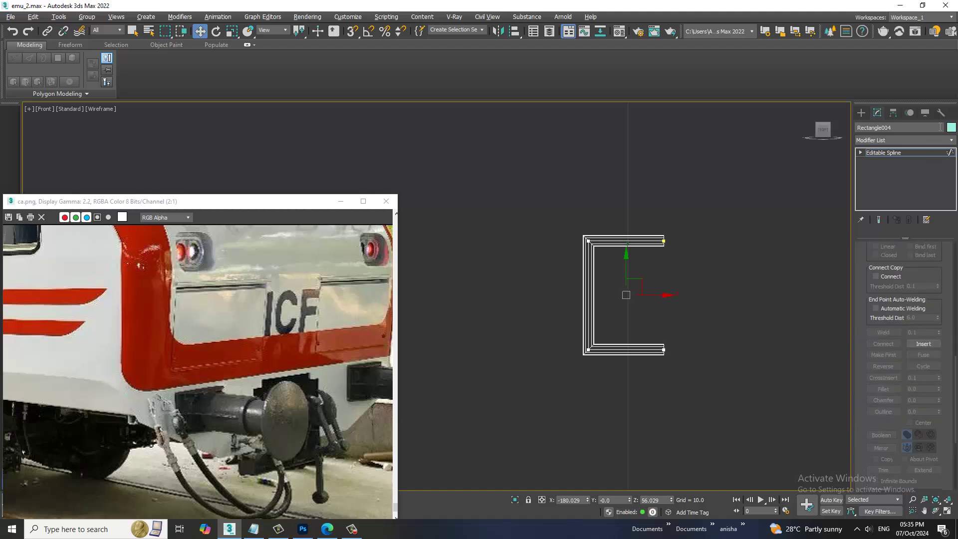
scroll(885, 408, "down", 5)
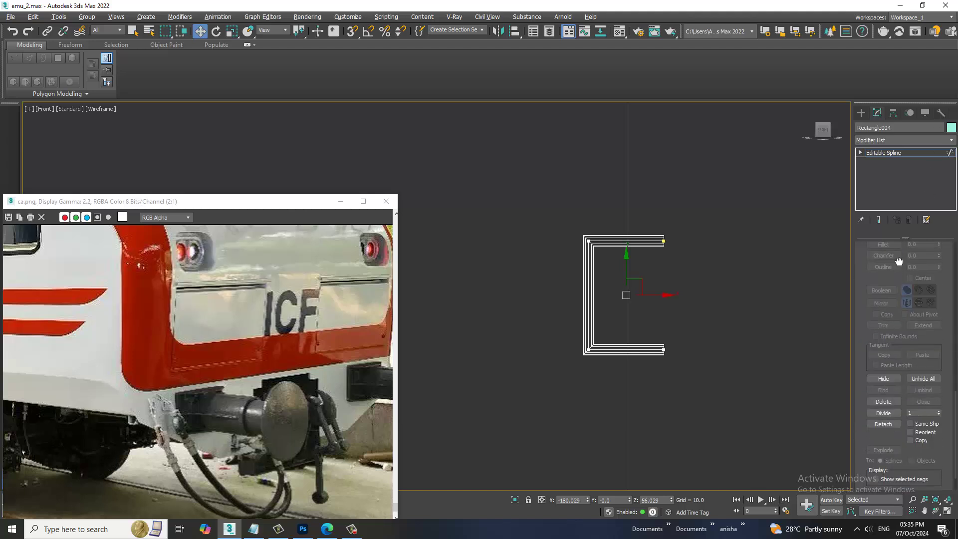
scroll(898, 443, "up", 3)
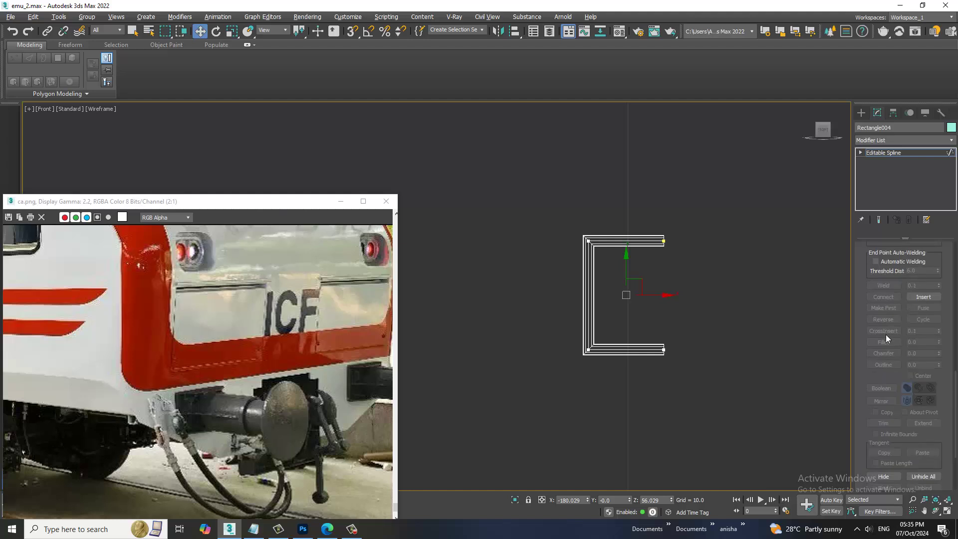
scroll(868, 293, "up", 3)
scroll(880, 310, "up", 3)
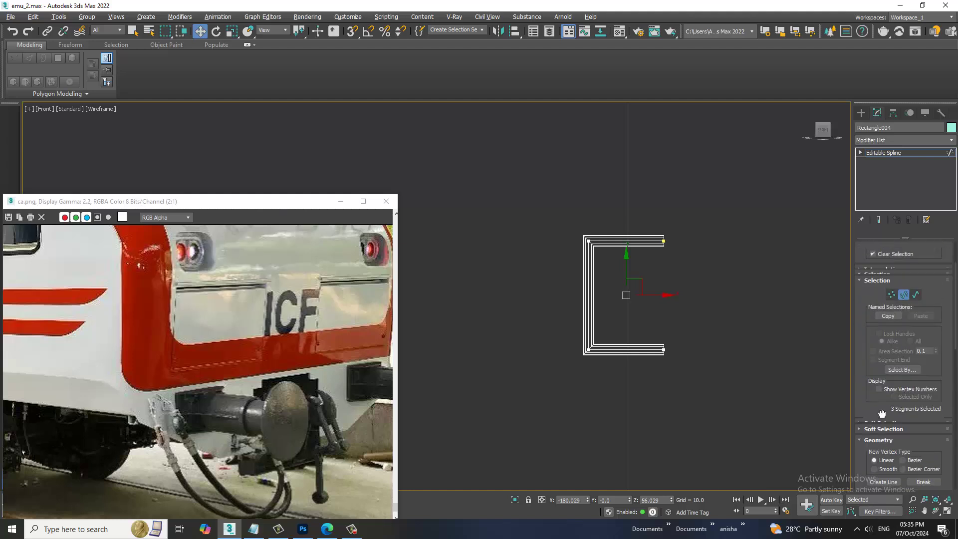
scroll(883, 320, "up", 5)
scroll(873, 379, "down", 2)
scroll(869, 375, "down", 3)
scroll(867, 371, "down", 2)
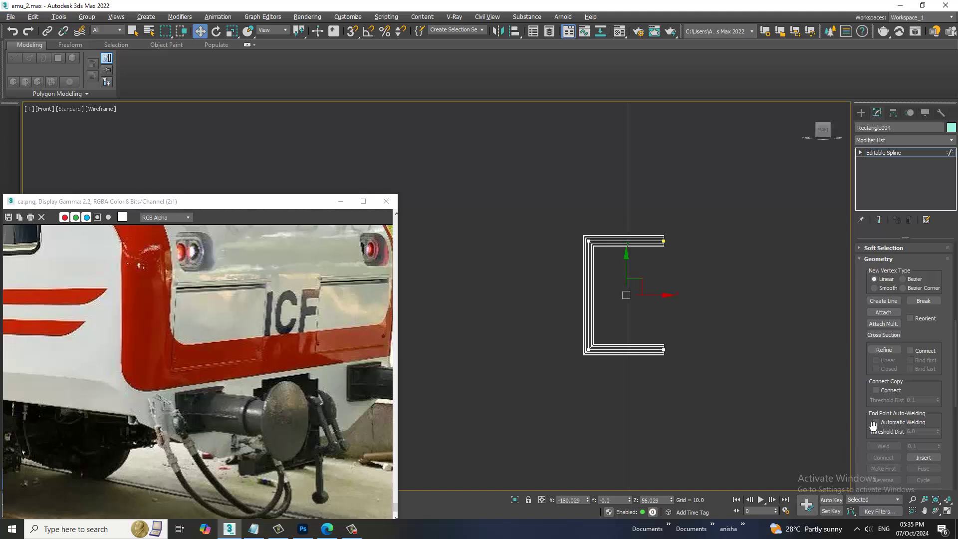
left_click(860, 153)
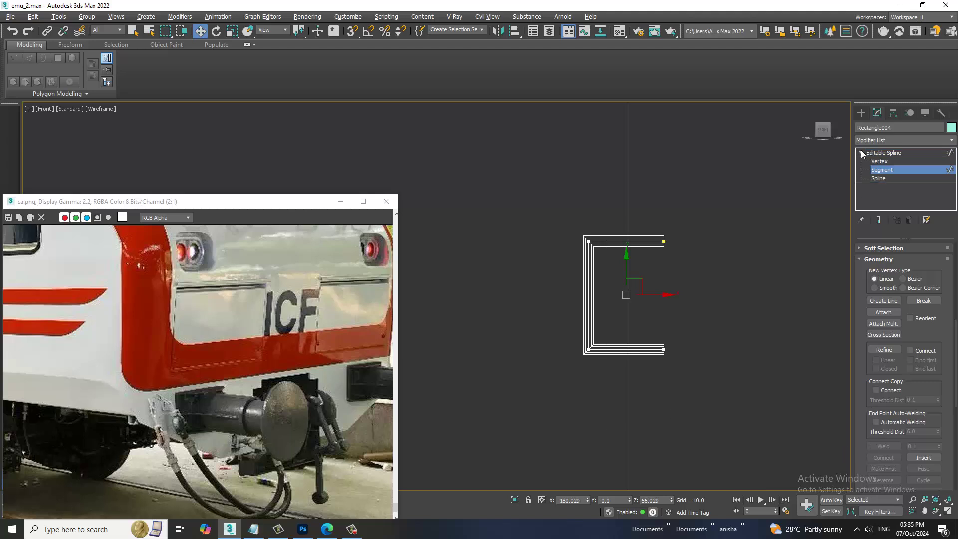
left_click(879, 162)
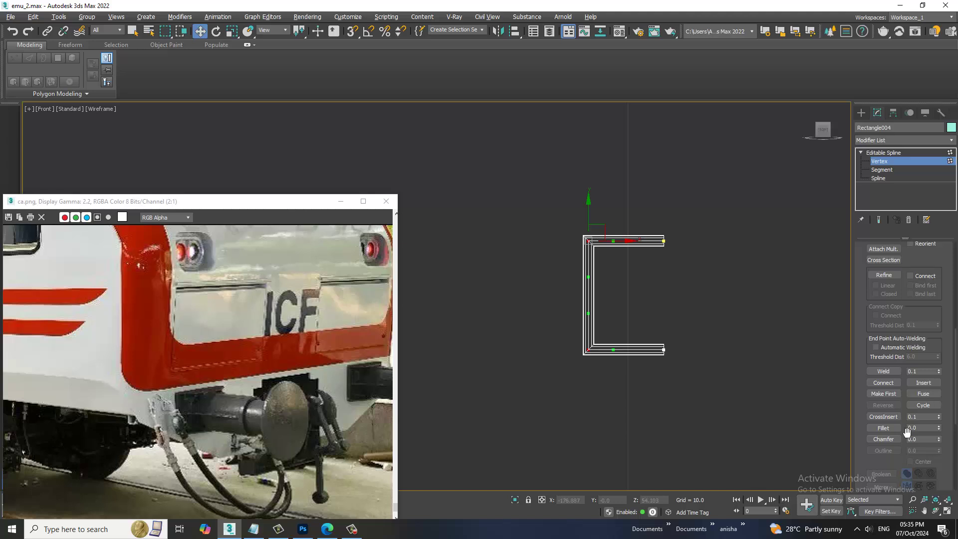
left_click_drag(593, 354, 585, 312)
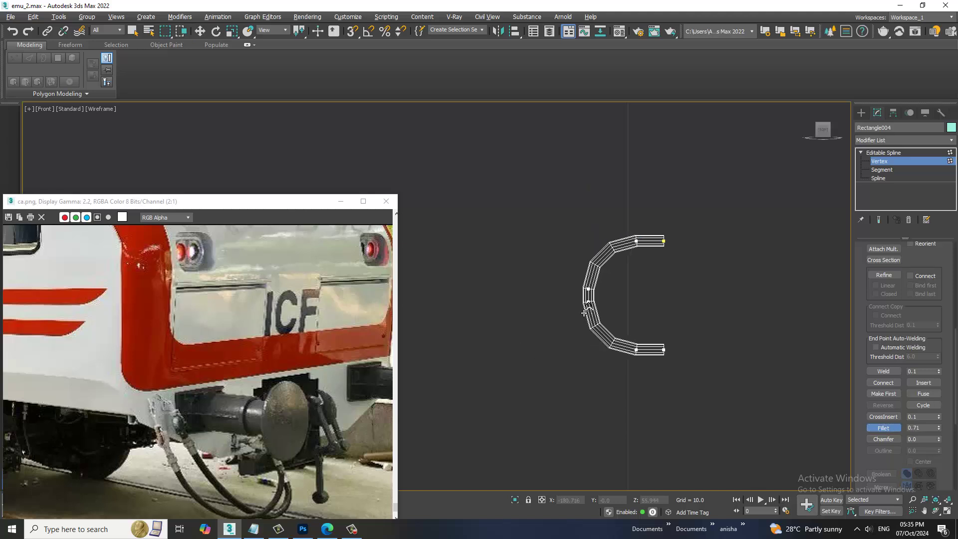
Return to the whole spline and unhide all hidden scene objects
left_click(897, 152)
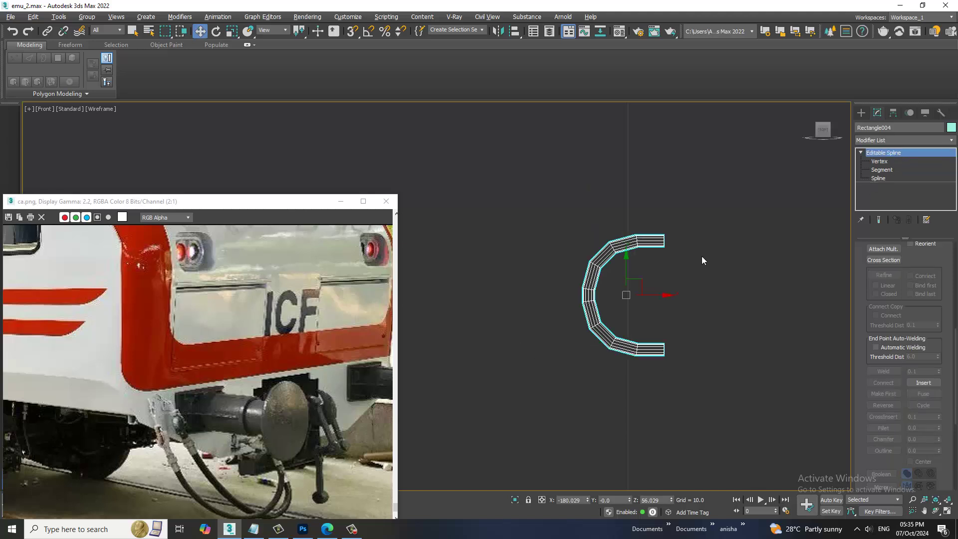
right_click(748, 215)
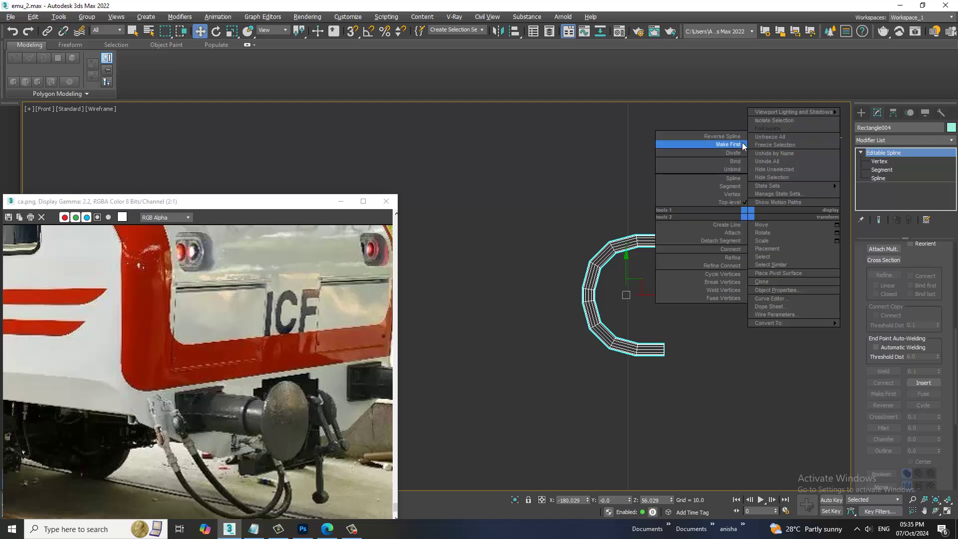
left_click(777, 129)
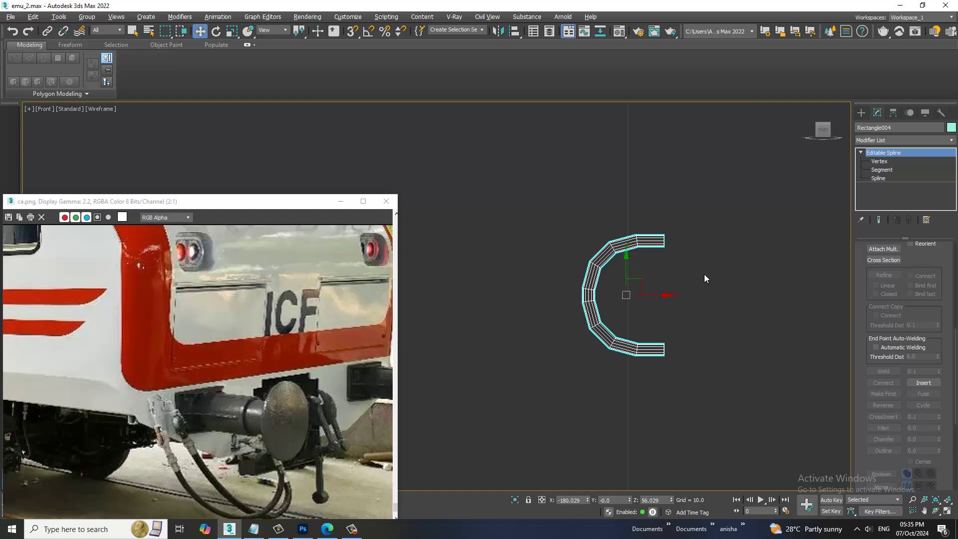
In a maximized Perspective view, move the hook over toward the left buffer
key("alt+w")
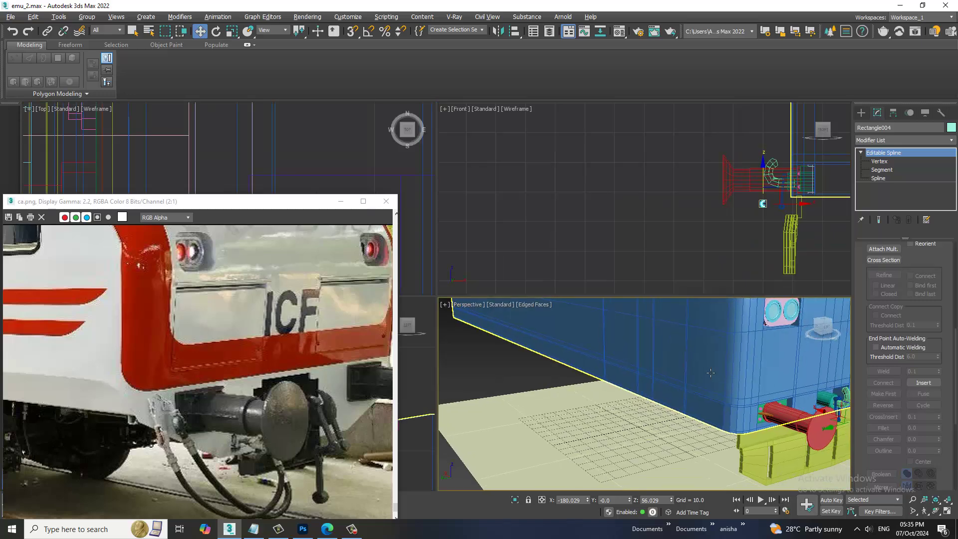
key("alt+w")
scroll(681, 357, "down", 3)
mouse_move(682, 357)
middle_mouse_down("alt")
mouse_move(649, 334)
mouse_move(722, 338)
middle_mouse_up("alt")
key("r")
key("w")
scroll(648, 335, "down", 5)
left_click_drag(722, 338, 553, 313)
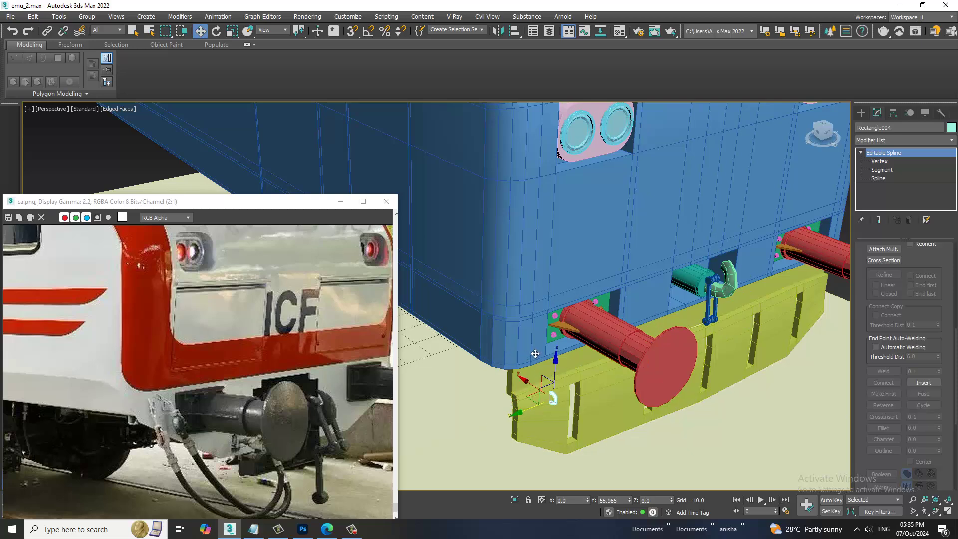
Fine-tune the hook's position down beside the left buffer plate on the cab's lower corner
middle_click_drag(552, 313, 549, 331, "alt")
scroll(549, 332, "up", 5)
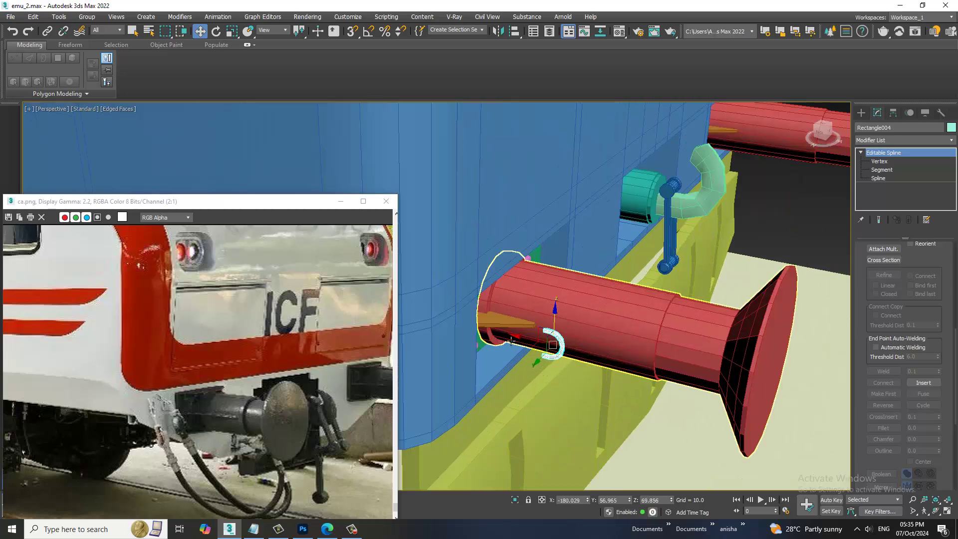
mouse_move(543, 332)
left_mouse_down()
mouse_move(412, 329)
mouse_move(427, 332)
left_mouse_up()
scroll(575, 309, "up", 3)
mouse_move(427, 332)
middle_mouse_down("alt")
mouse_move(575, 309)
mouse_move(591, 294)
middle_mouse_up("alt")
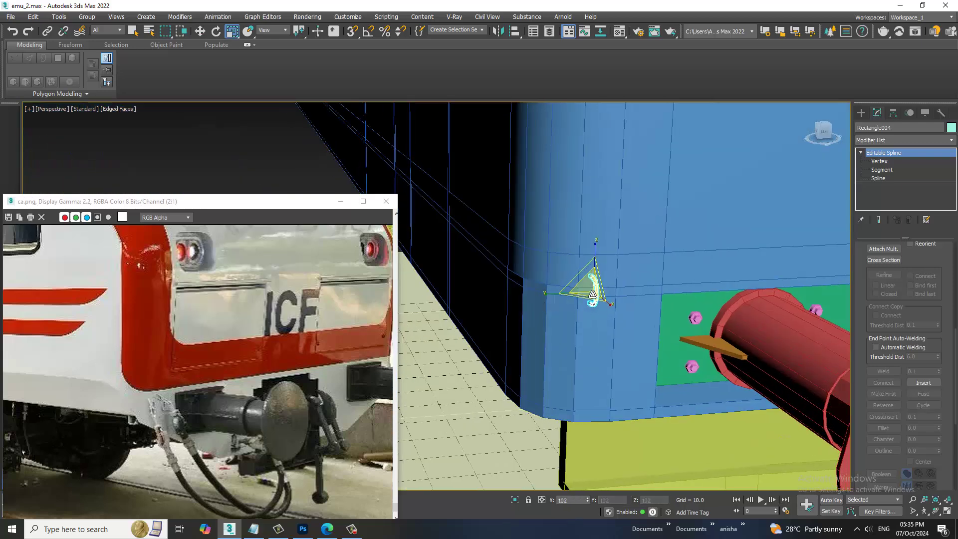
left_click_drag(600, 264, 601, 319)
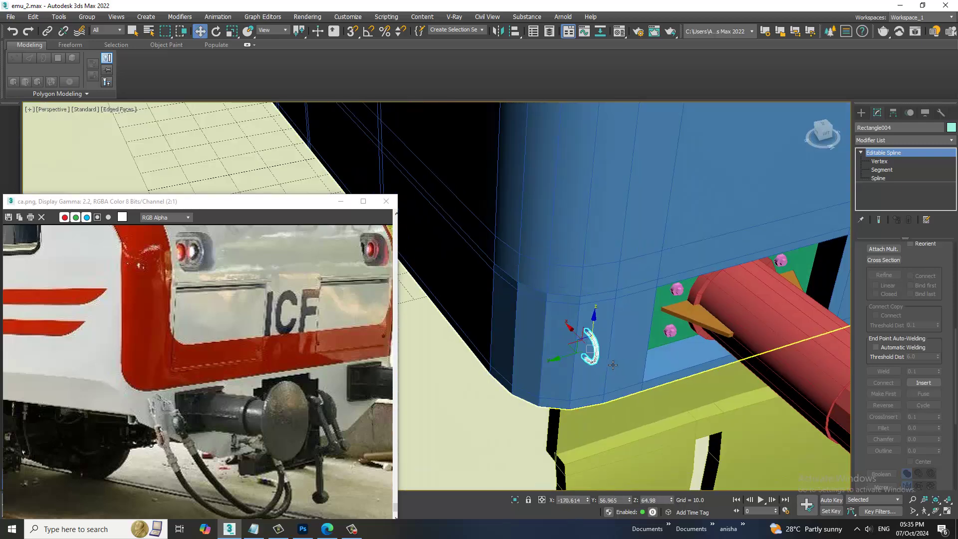
middle_click_drag(601, 320, 543, 356, "alt")
scroll(543, 356, "up", 3)
left_click_drag(537, 348, 573, 344)
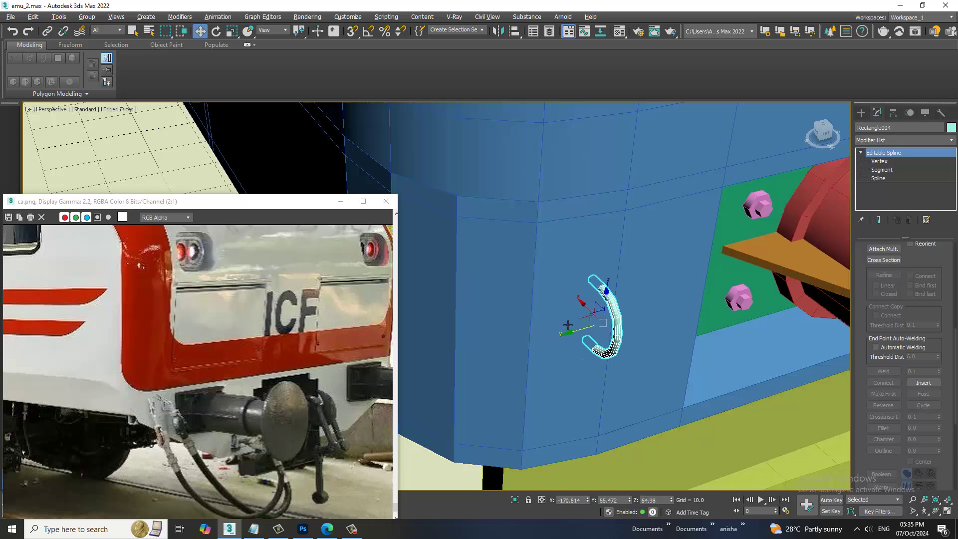
middle_click_drag(568, 325, 573, 320, "alt")
left_click_drag(573, 321, 587, 326)
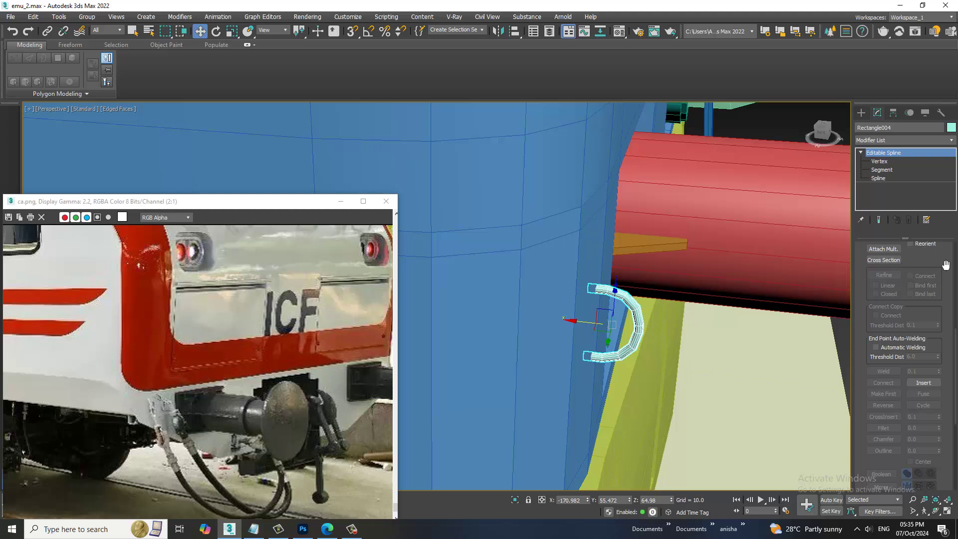
scroll(945, 265, "up", 5)
scroll(876, 313, "up", 1)
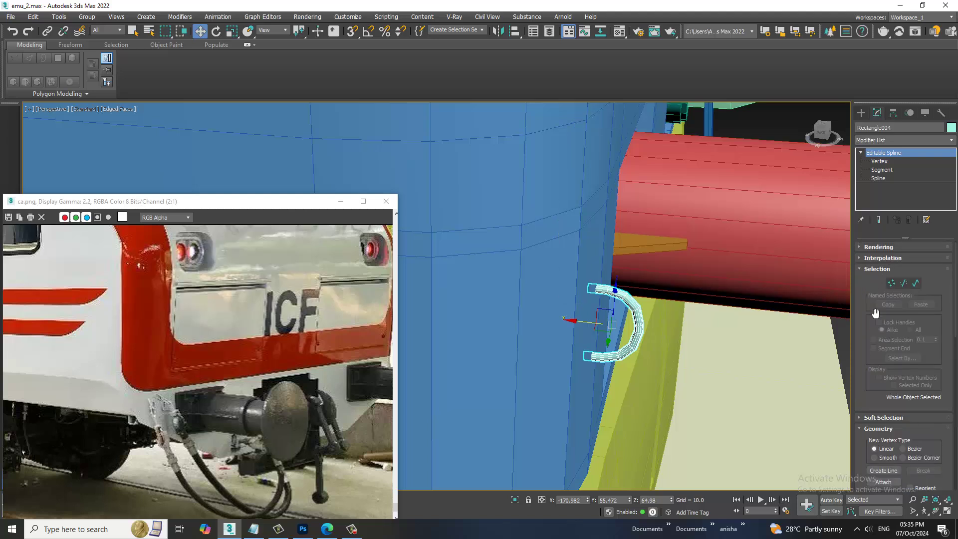
Raise the hook's interpolation steps and set its rendering thickness to 0.29
left_click(881, 258)
left_click(928, 267)
left_click(929, 267)
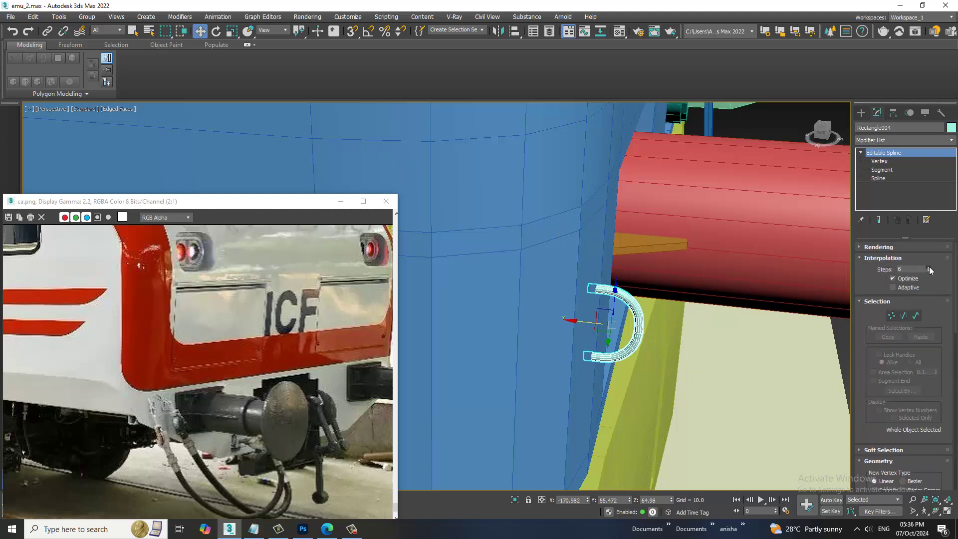
left_click(929, 268)
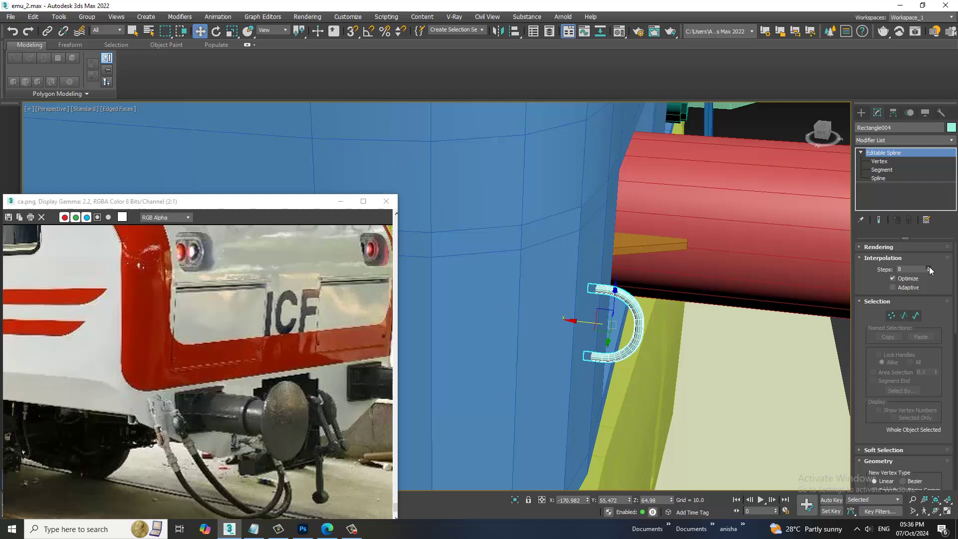
left_click(874, 247)
left_click_drag(931, 319, 941, 314)
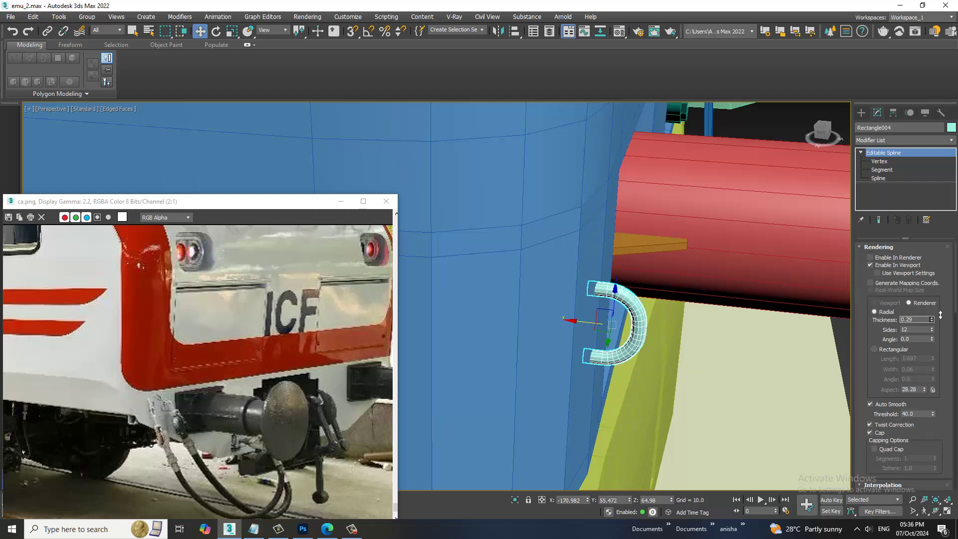
Orbit and zoom the Perspective view onto the buffers and coupler at the lower front
scroll(663, 288, "down", 5)
scroll(664, 288, "down", 2)
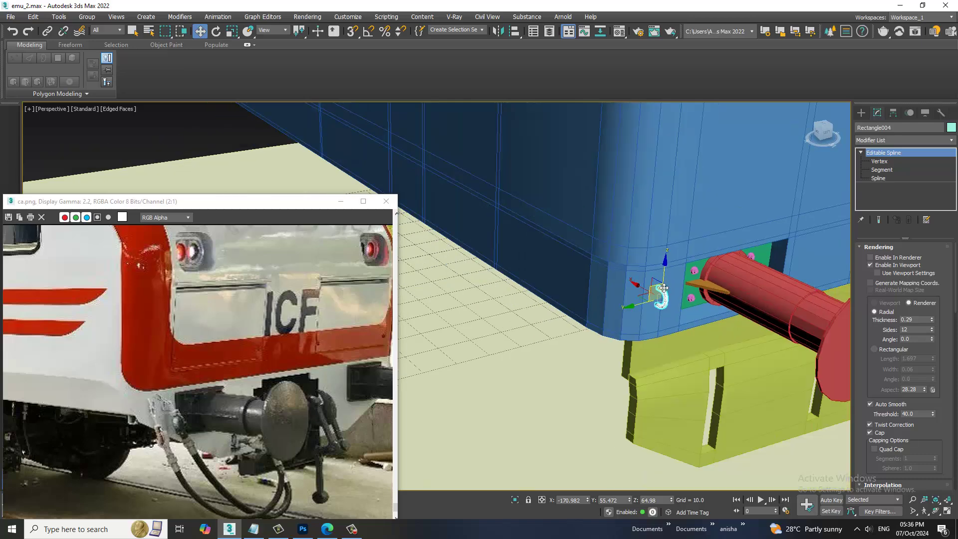
scroll(662, 284, "down", 2)
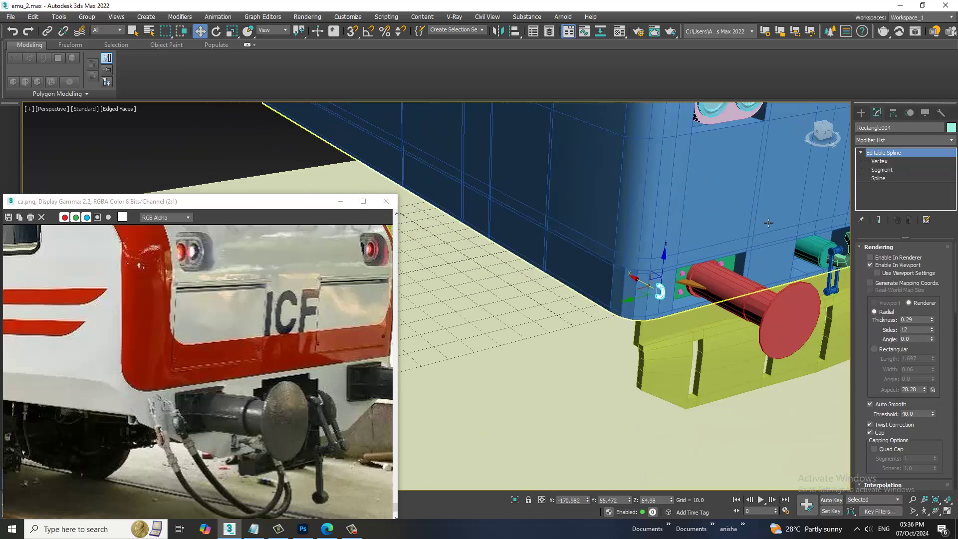
scroll(663, 285, "down", 3)
scroll(662, 284, "down", 3)
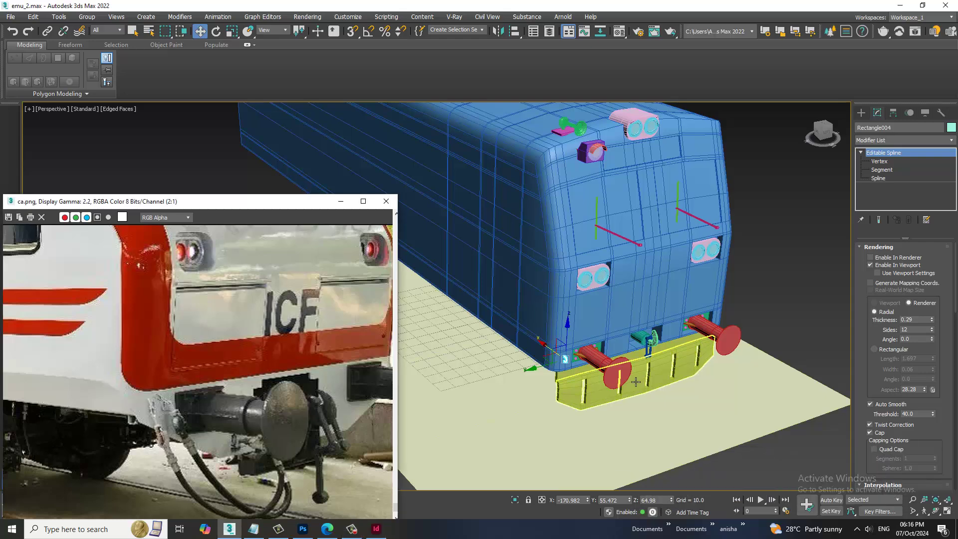
mouse_move(737, 367)
middle_mouse_down("alt")
mouse_move(764, 349)
mouse_move(755, 321)
middle_mouse_up("alt")
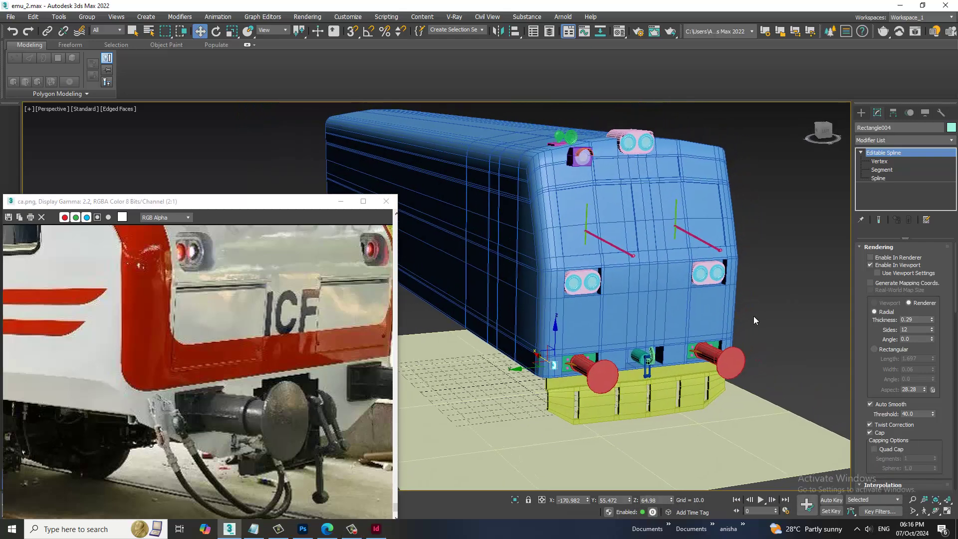
scroll(273, 328, "down", 1)
scroll(592, 233, "up", 3)
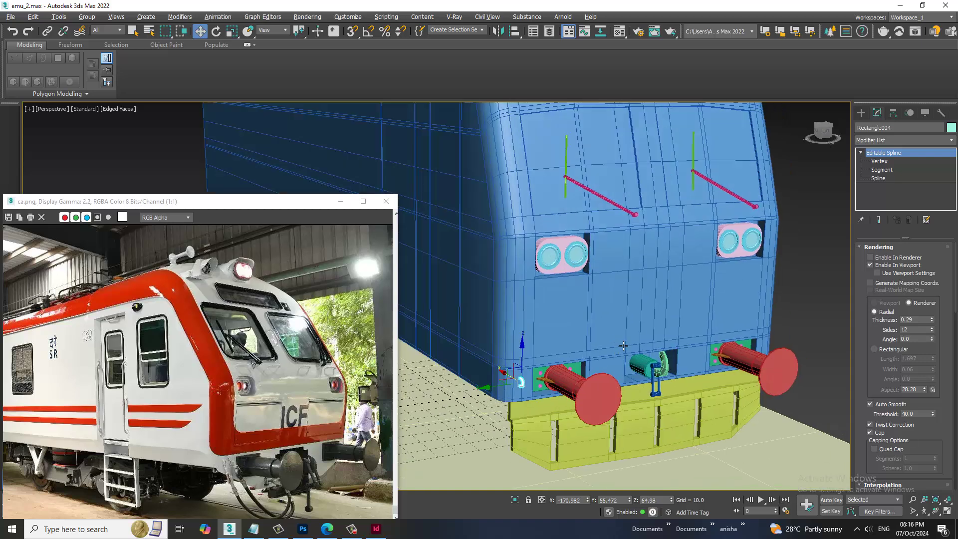
scroll(592, 232, "up", 2)
scroll(592, 233, "up", 1)
scroll(599, 234, "up", 1)
scroll(623, 244, "up", 1)
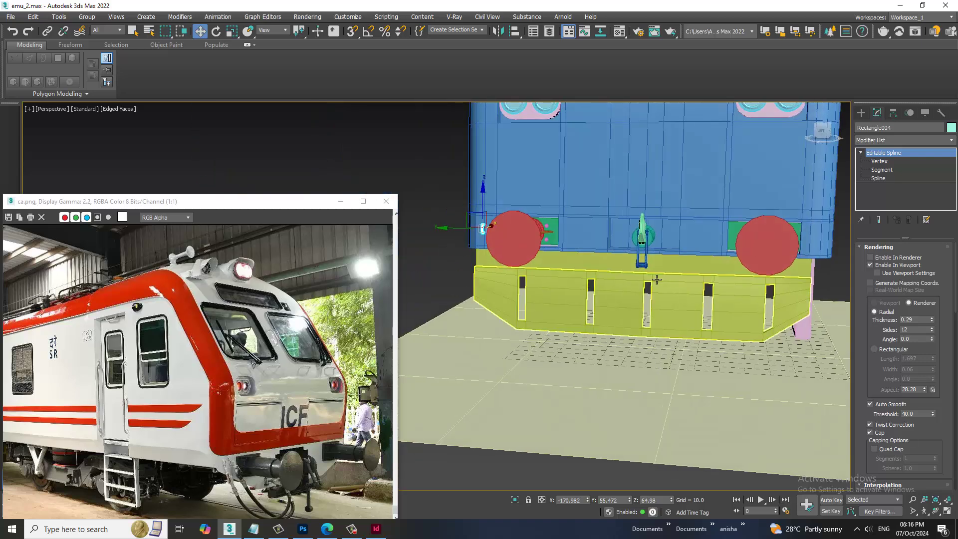
scroll(678, 257, "up", 2)
middle_click_drag(678, 257, 688, 280, "alt")
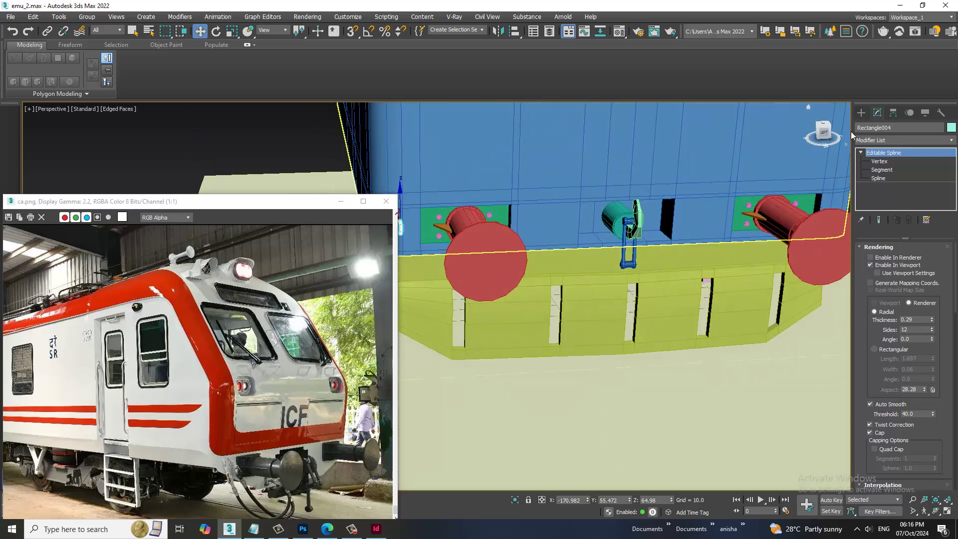
Pick the Line spline tool and frame the coupler and underframe in the maximized Left view
left_click(861, 113)
left_click(893, 192)
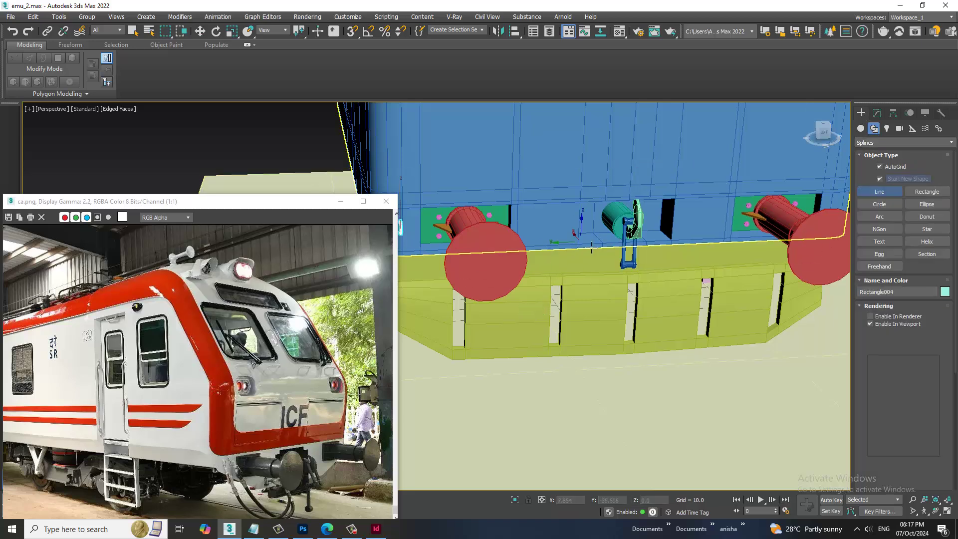
key("alt+w")
key("alt+w")
key("alt+w")
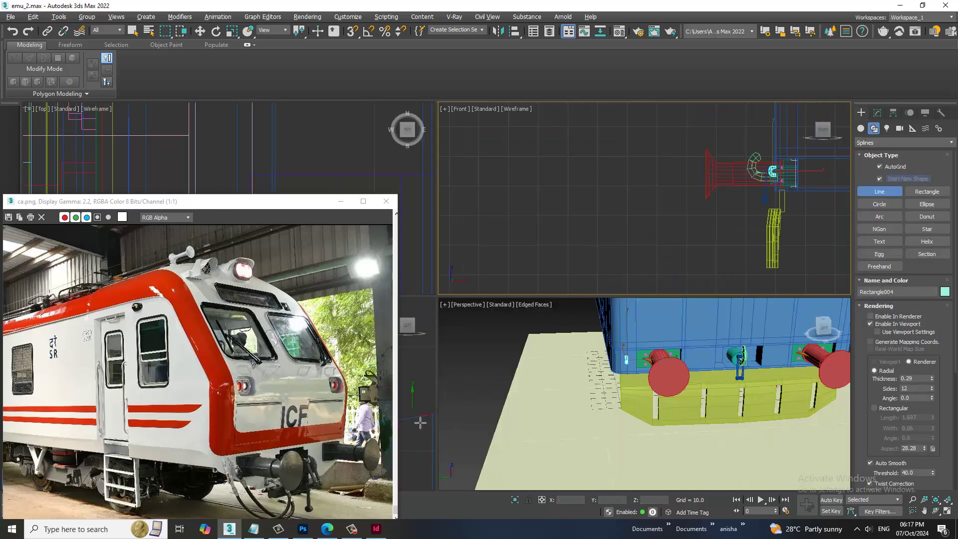
key("alt+w")
scroll(728, 246, "down", 3)
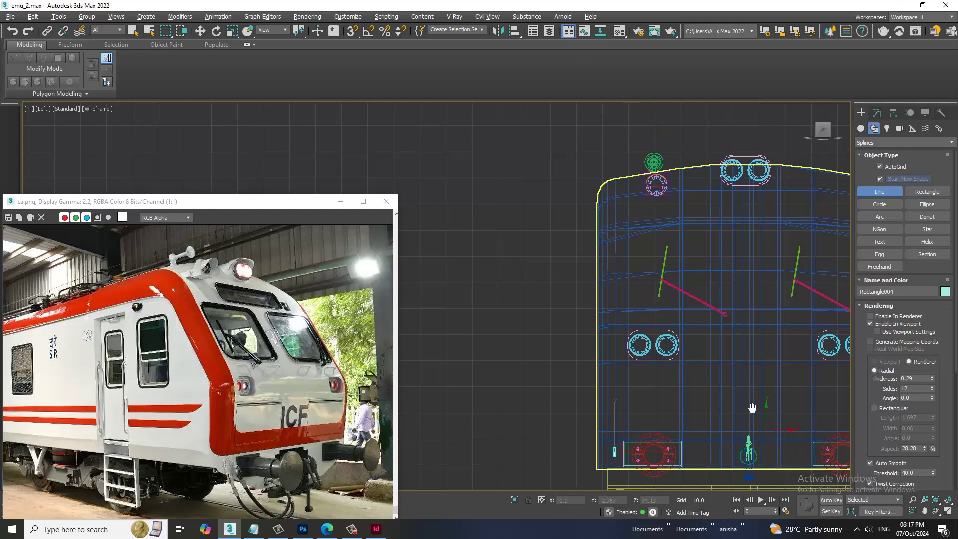
middle_click_drag(750, 406, 658, 257)
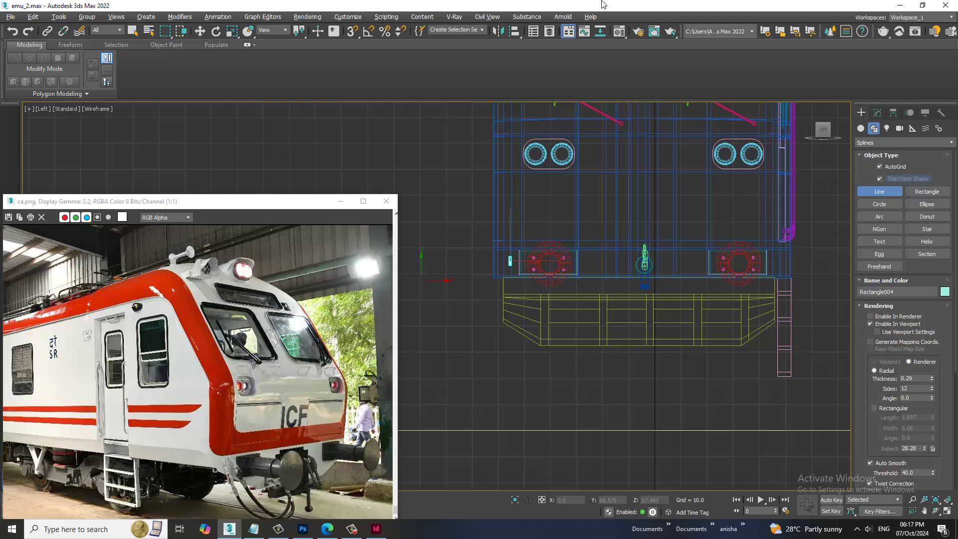
scroll(691, 424, "up", 2)
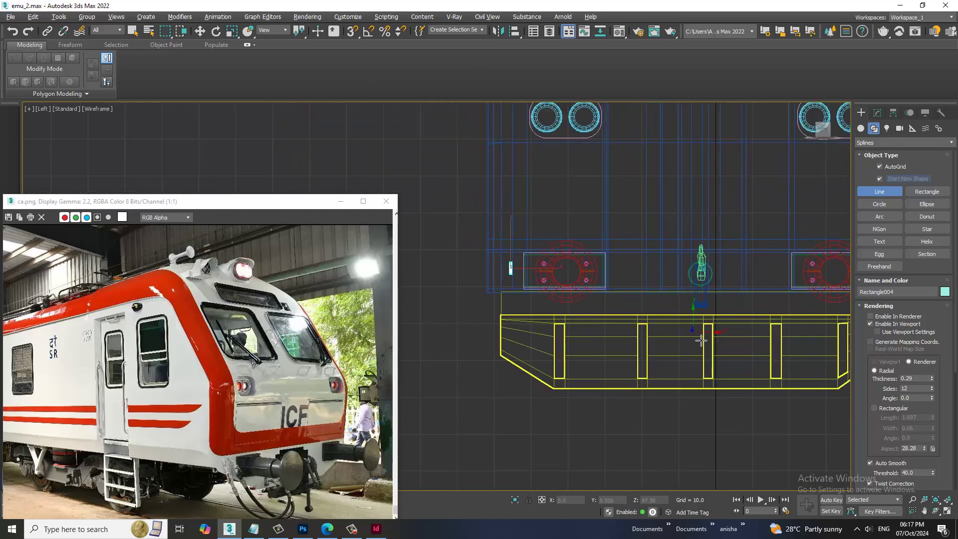
middle_click_drag(634, 284, 696, 324)
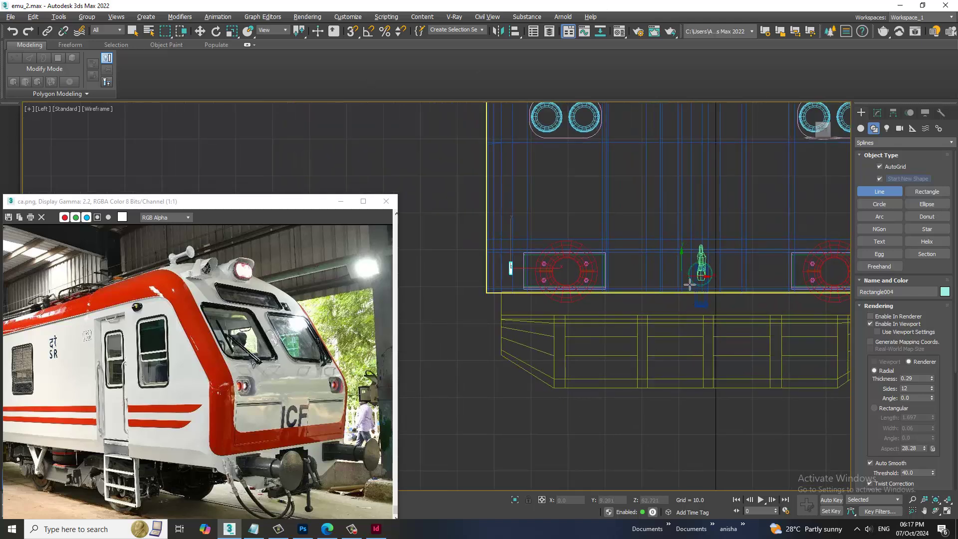
Draw a sagging curved line from beside the coupler down below the buffer beam
left_click(683, 277)
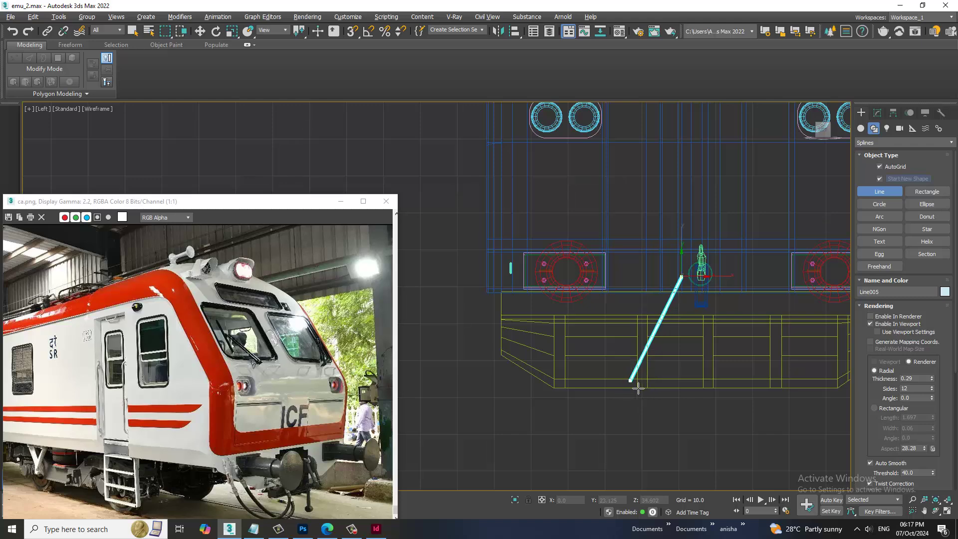
left_click_drag(632, 384, 602, 382)
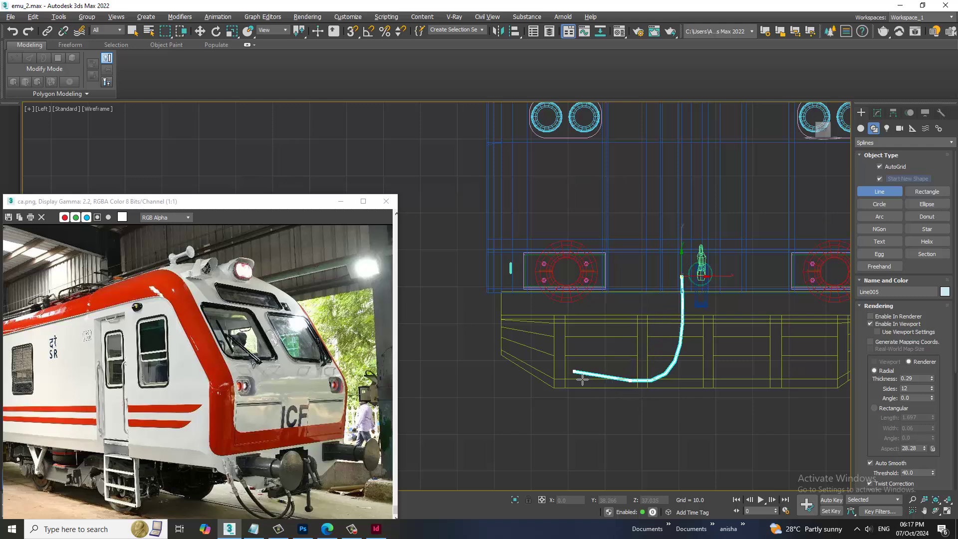
right_click(519, 282)
Move the line's bottom vertex to form an even U, and set rendering thickness to 1.68
key("1")
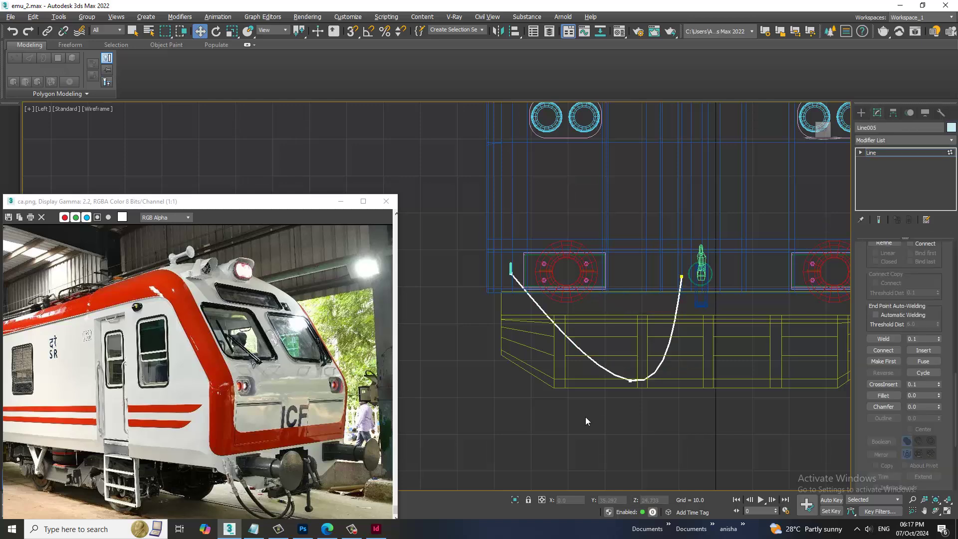
left_click(630, 381)
left_click_drag(671, 385, 636, 383)
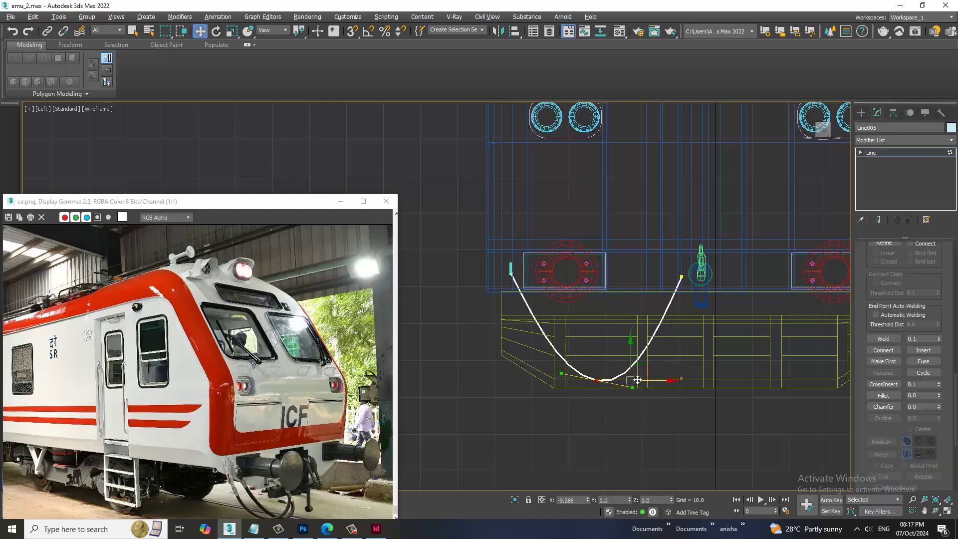
left_click_drag(603, 355, 603, 348)
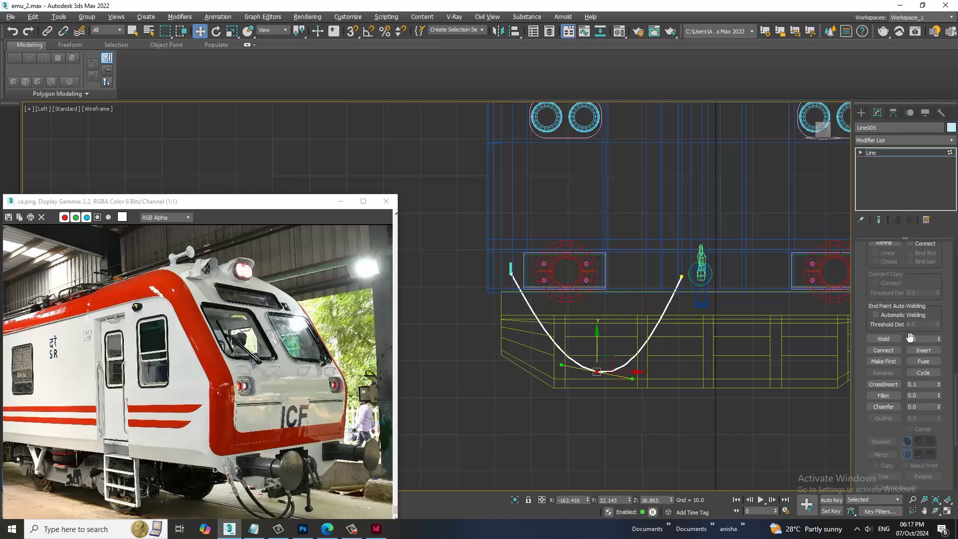
left_click_drag(860, 255, 838, 532)
scroll(862, 258, "up", 4)
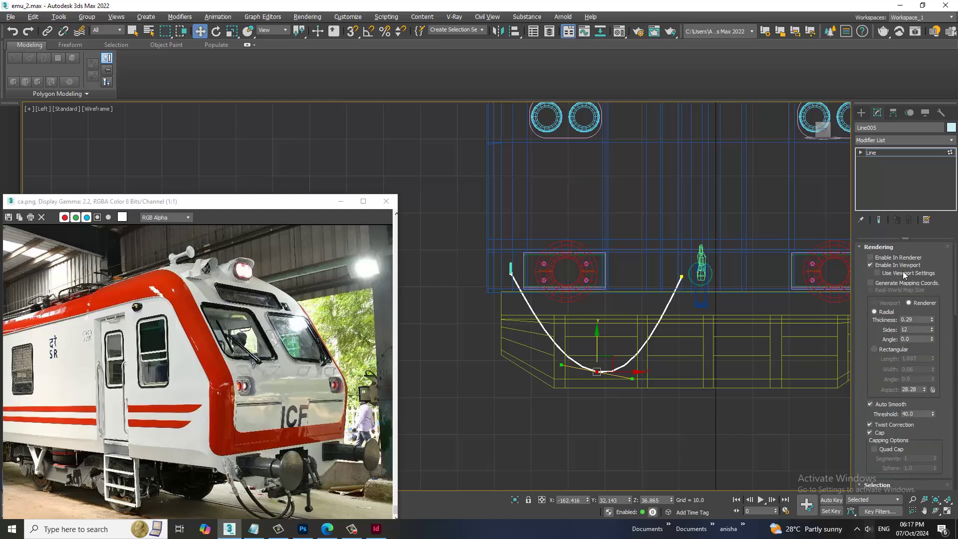
left_click_drag(931, 324, 939, 253)
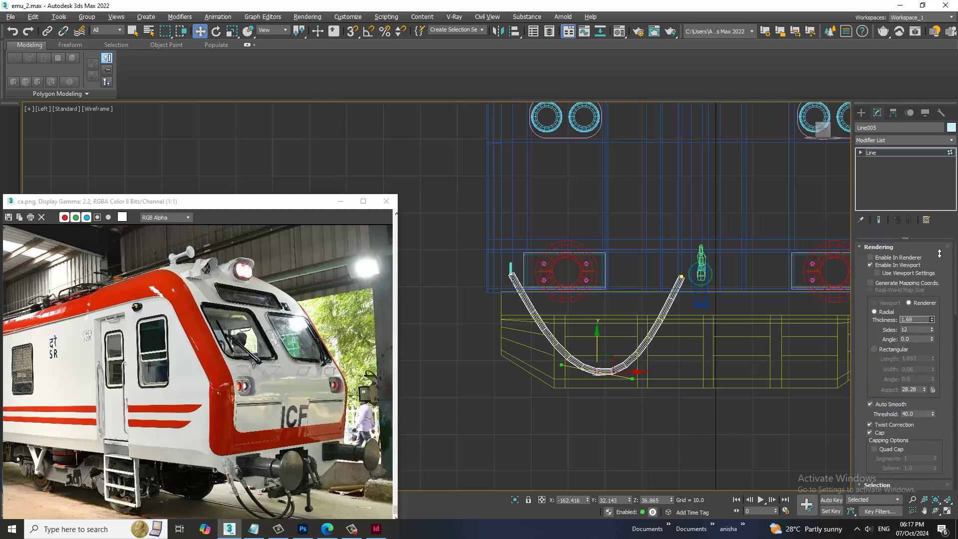
Orbit the Perspective view to an angled close-up of the buffer and hose
key("alt+w")
key("alt+w")
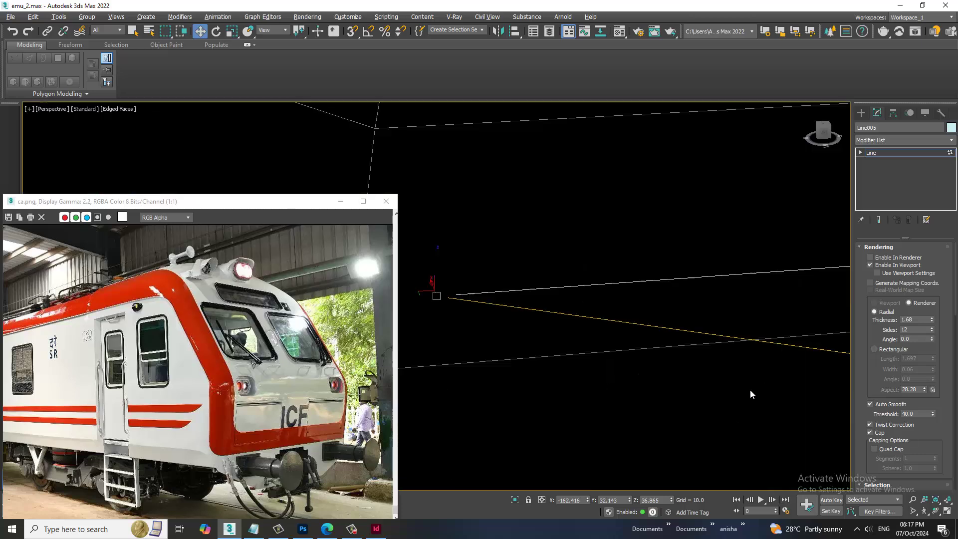
scroll(711, 366, "down", 2)
scroll(711, 367, "down", 2)
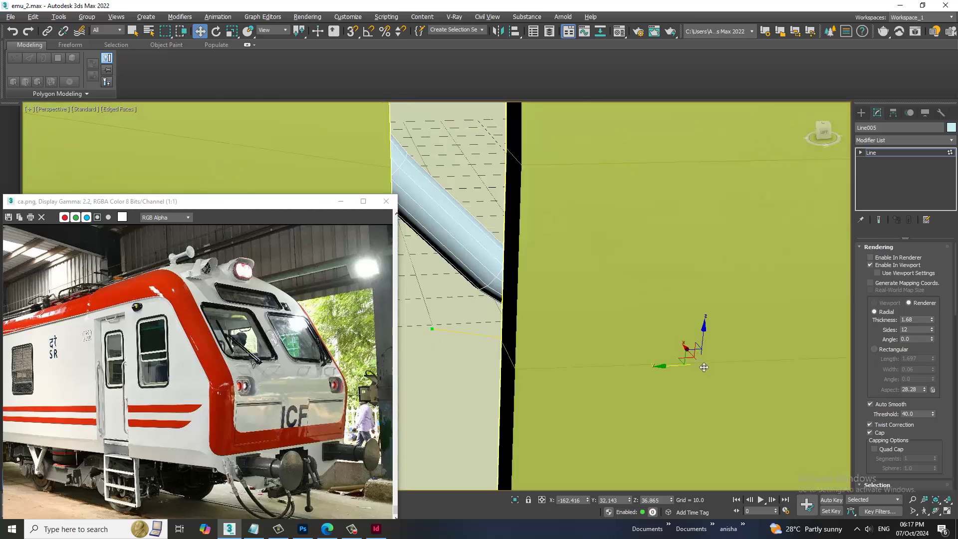
scroll(718, 369, "down", 3)
scroll(731, 372, "down", 3)
scroll(731, 371, "up", 3)
scroll(664, 352, "up", 1)
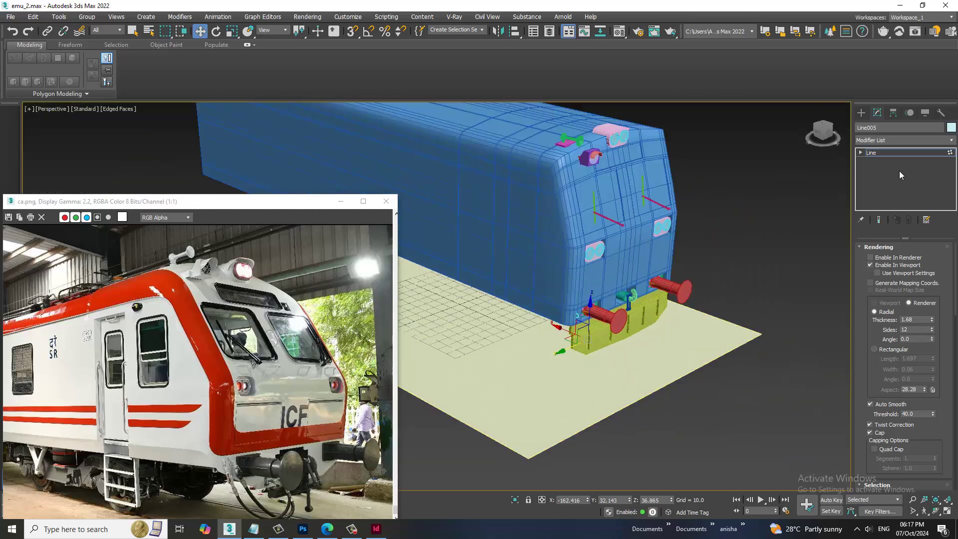
left_click(901, 153)
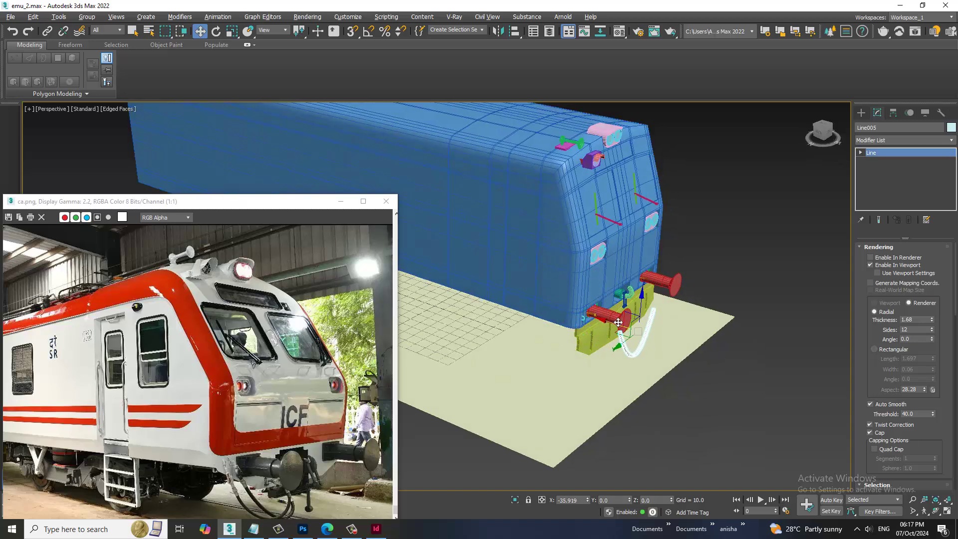
scroll(656, 333, "up", 5)
middle_click_drag(655, 333, 820, 355, "alt")
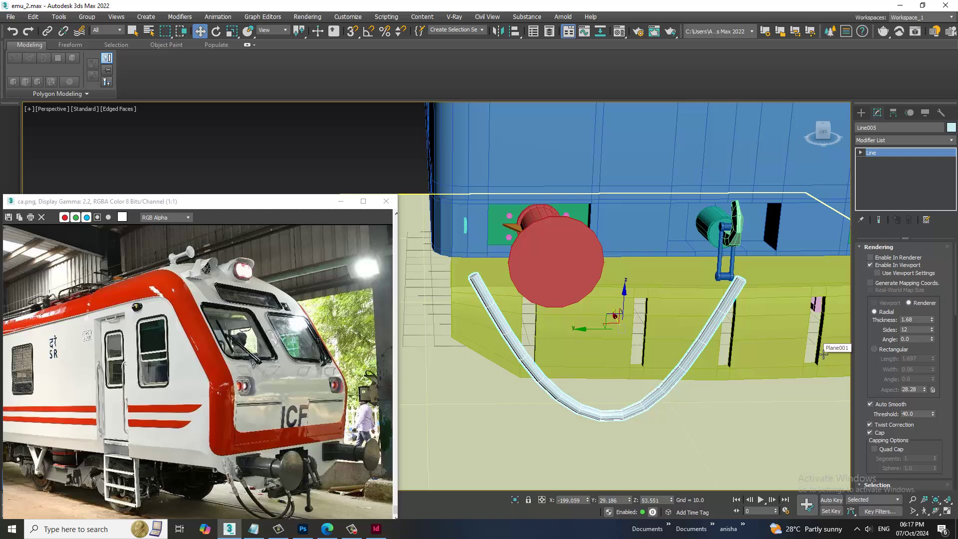
middle_click_drag(824, 353, 690, 349, "alt")
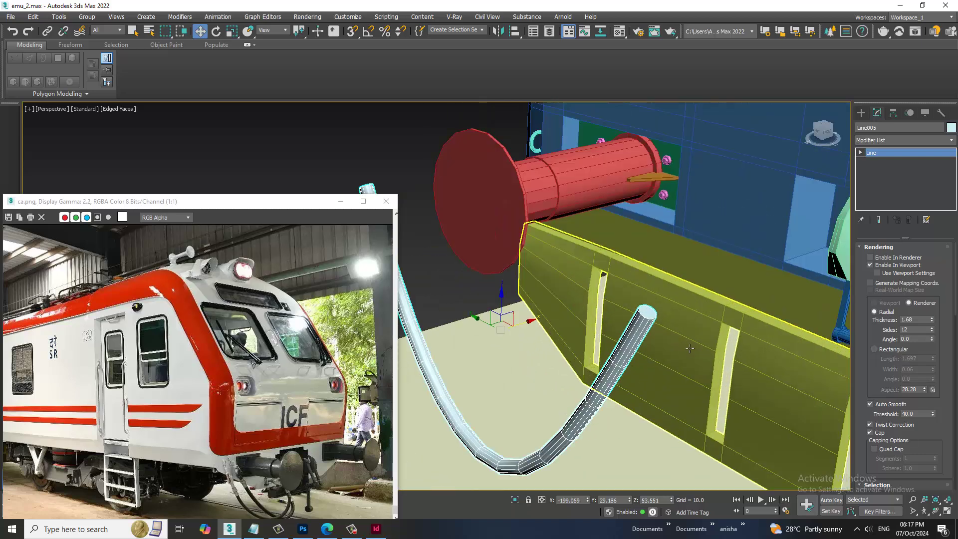
scroll(675, 312, "up", 3)
scroll(649, 311, "up", 2)
Convert the hose tube to an Editable Poly
right_click(617, 307)
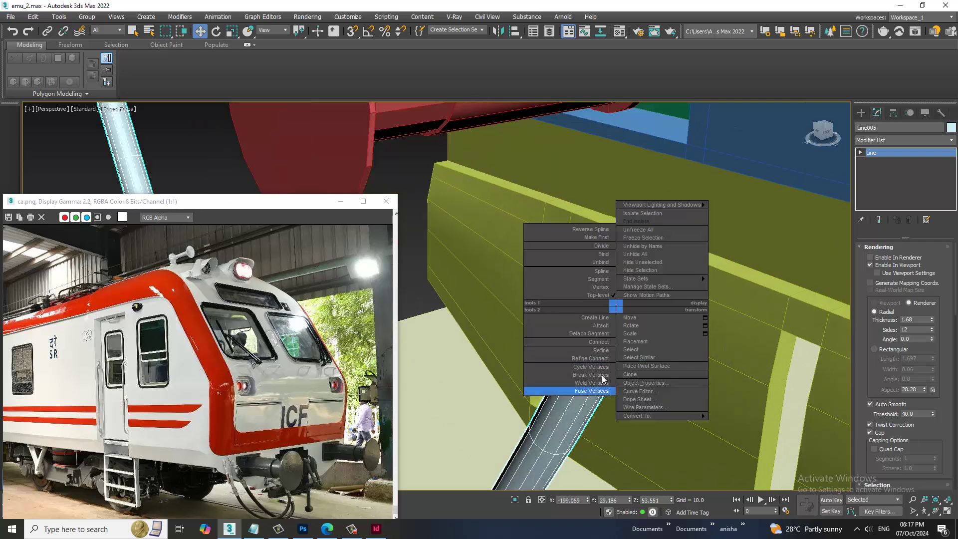
right_click(573, 392)
mouse_move(598, 498)
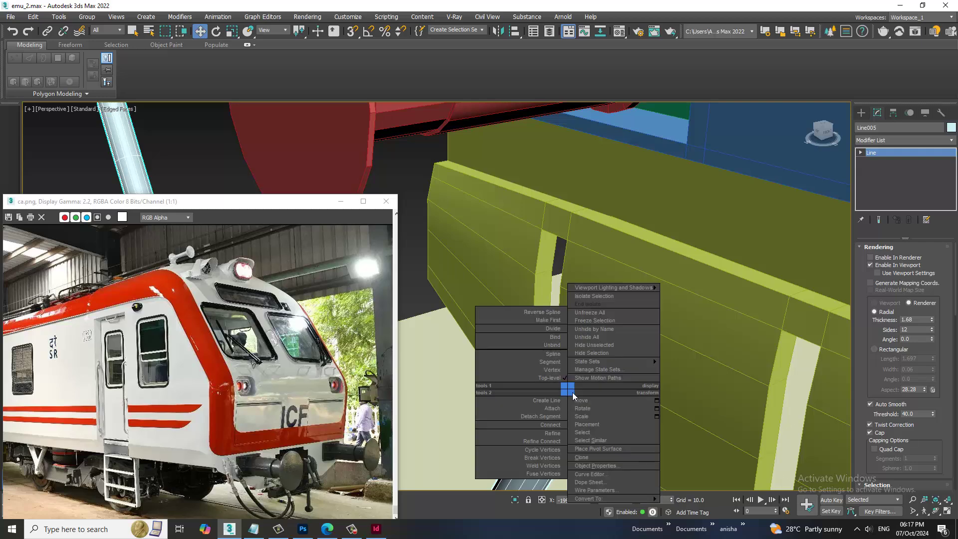
left_click(711, 483)
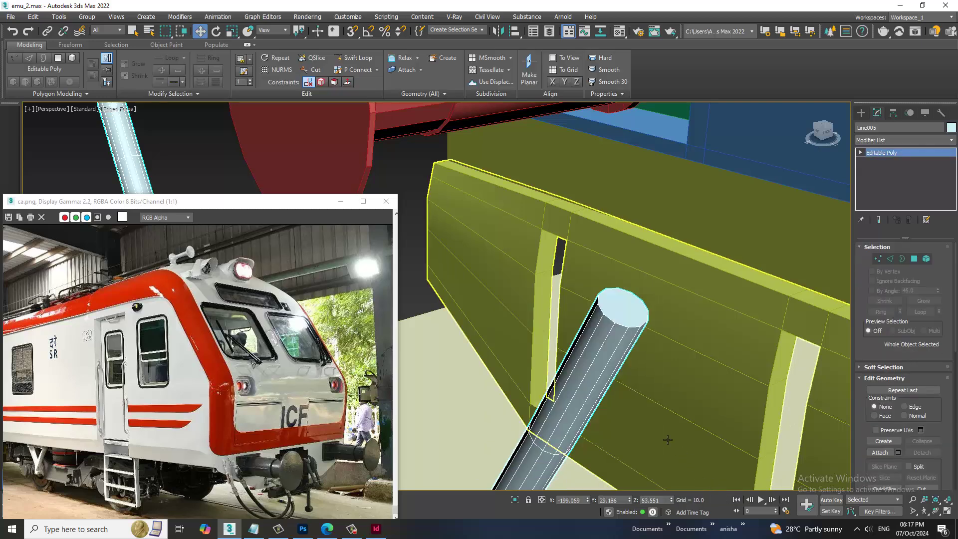
Activate the Cut tool from the hose's quad menu
scroll(606, 407, "up", 2)
right_click(606, 407)
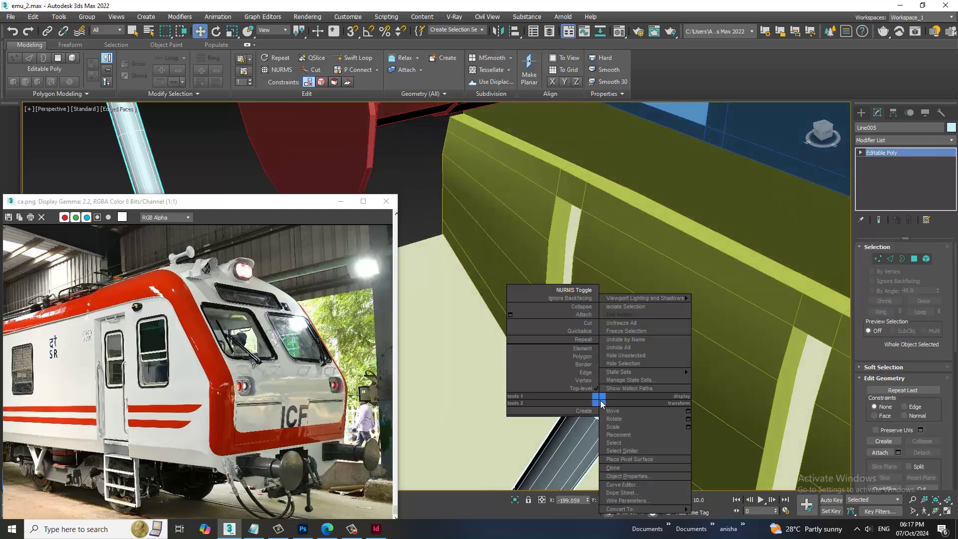
left_click(578, 327)
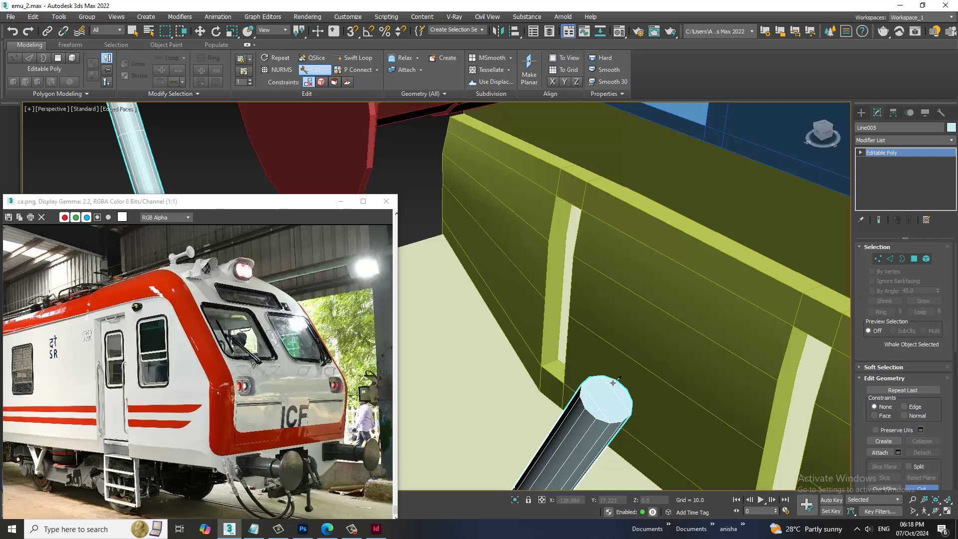
Select the two hose end-cap polygons and stretch them up toward the buffer beam
key("4")
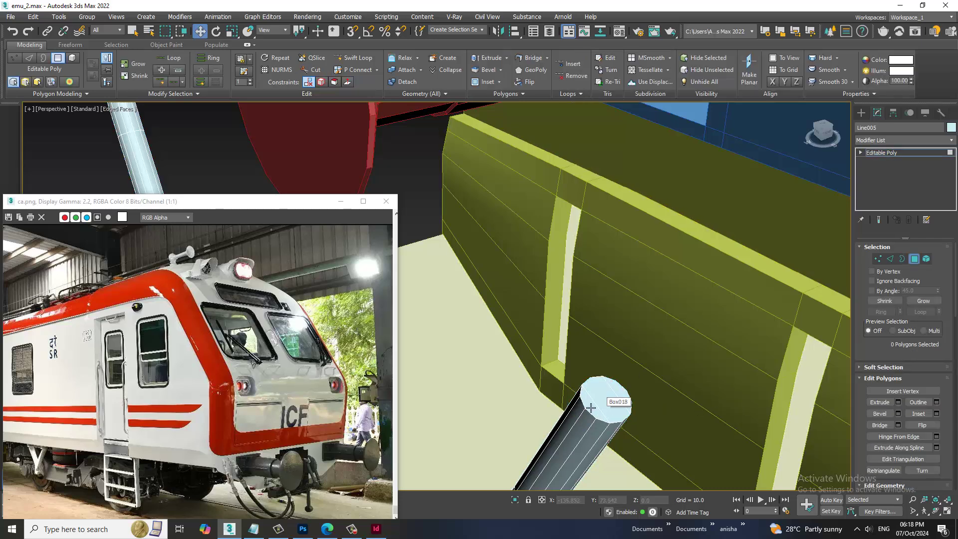
left_click(598, 401)
left_click(627, 400, "ctrl")
middle_click_drag(645, 394, 678, 385, "alt")
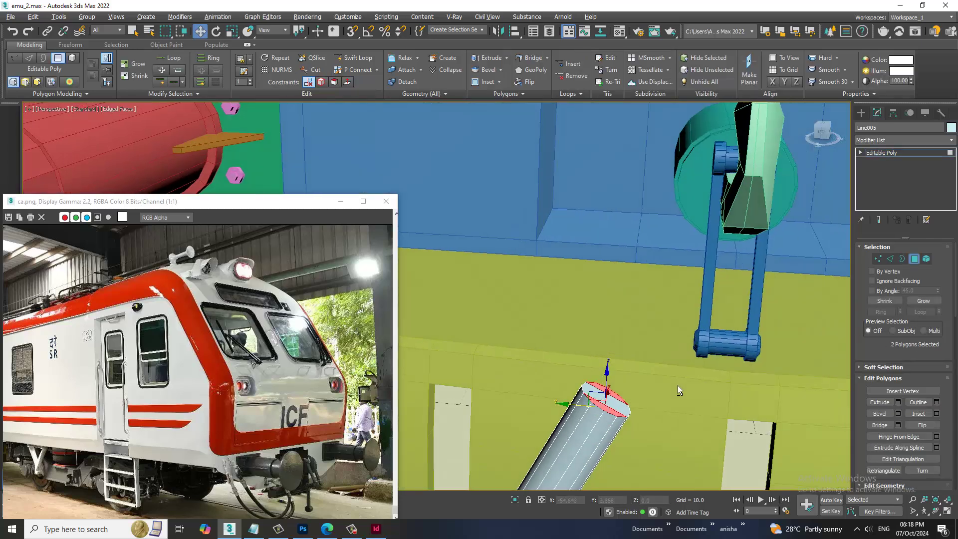
mouse_move(607, 370)
left_mouse_down()
mouse_move(582, 384)
mouse_move(594, 373)
left_mouse_up()
scroll(627, 384, "down", 3)
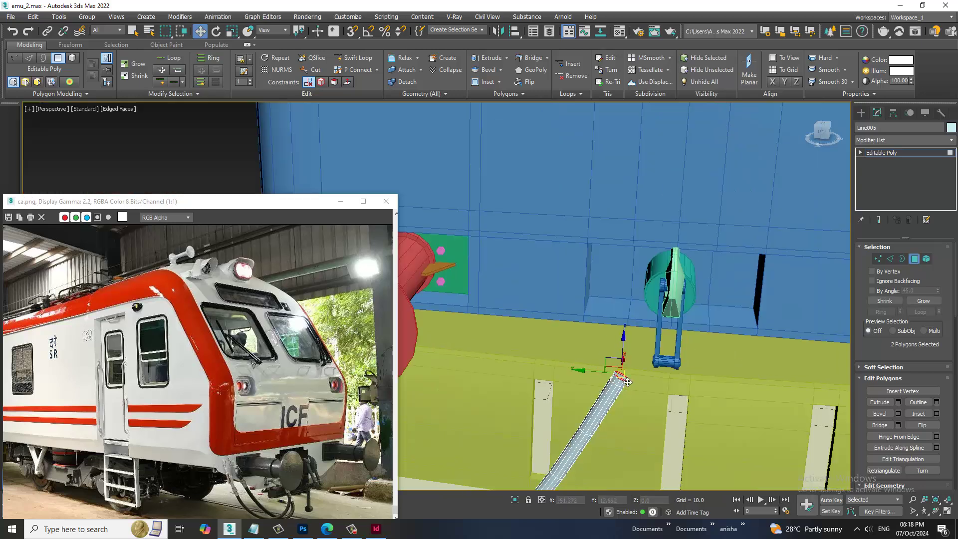
scroll(627, 384, "down", 3)
scroll(627, 384, "up", 3)
scroll(627, 382, "up", 4)
scroll(625, 378, "up", 4)
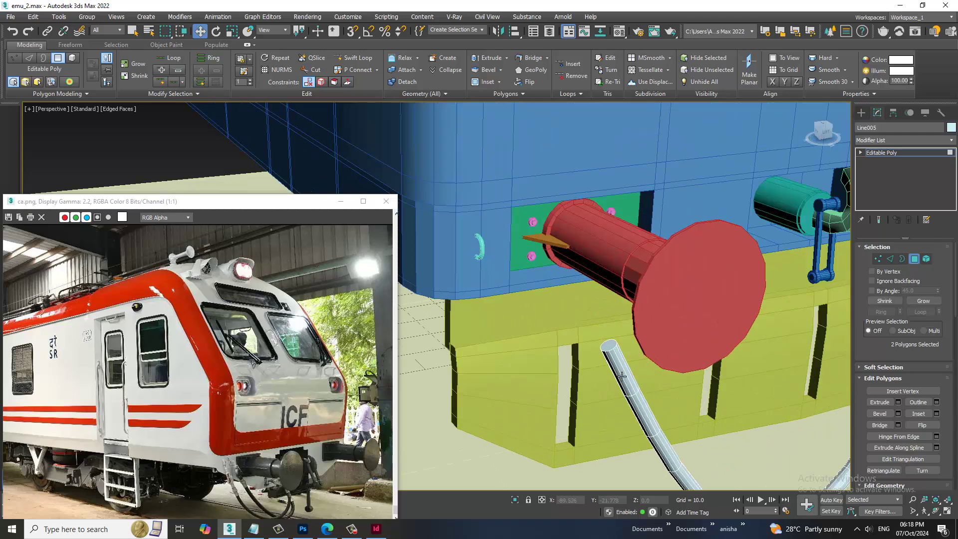
scroll(624, 375, "up", 4)
scroll(625, 315, "down", 2)
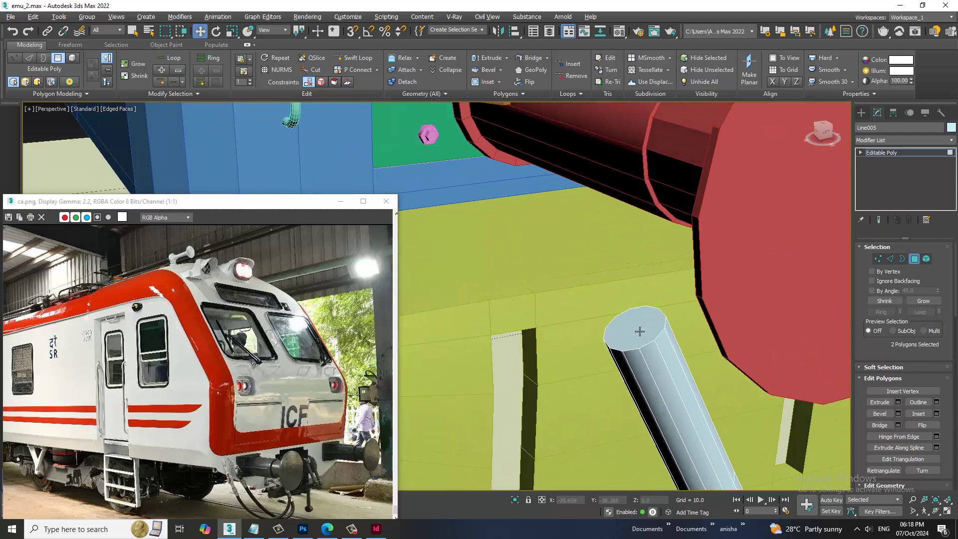
scroll(699, 360, "up", 2)
scroll(749, 396, "down", 2)
scroll(756, 403, "down", 2)
scroll(674, 380, "down", 2)
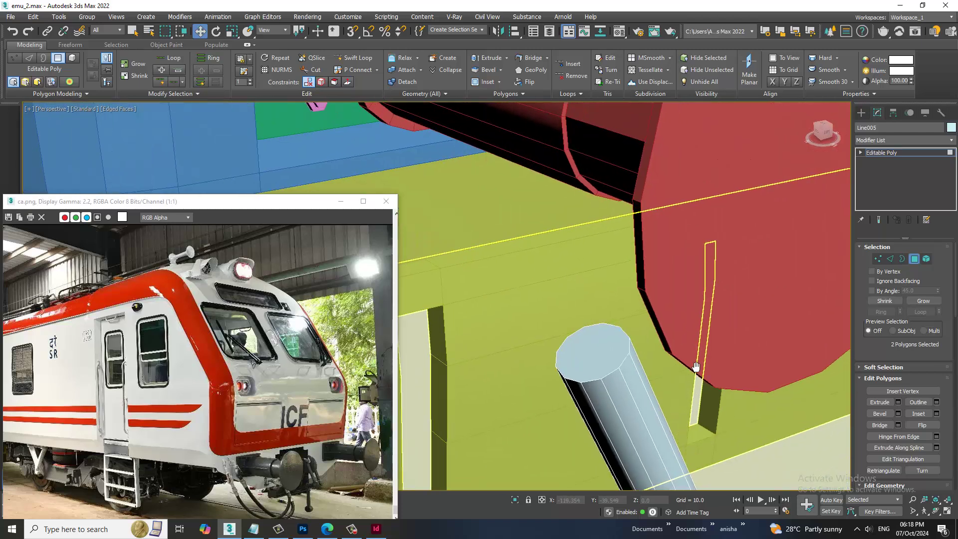
Cut new edges into the hose end with the Cut tool
right_click(594, 351)
left_click(573, 256)
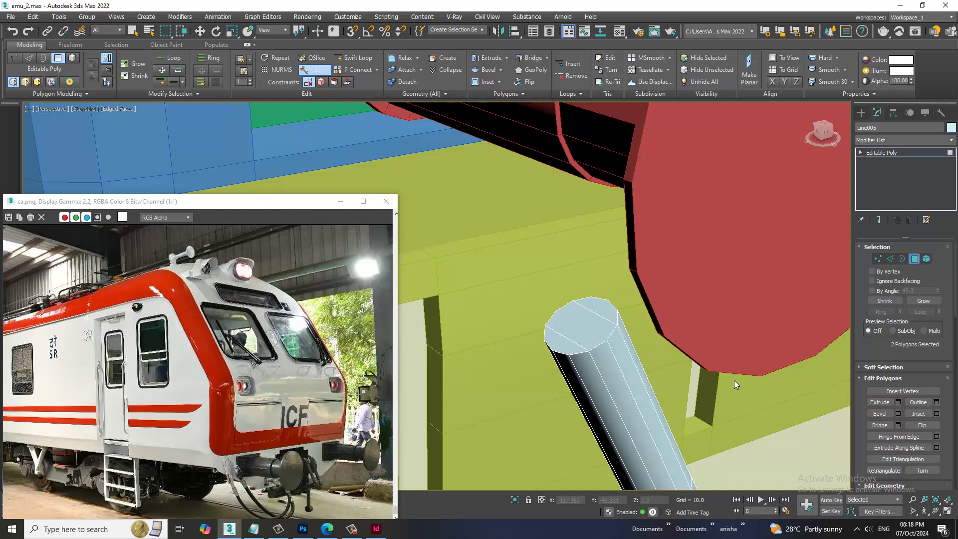
key("4")
key("w")
Reselect the hose end-cap polygons and raise them into a short flat tab
key("4")
left_click(572, 349)
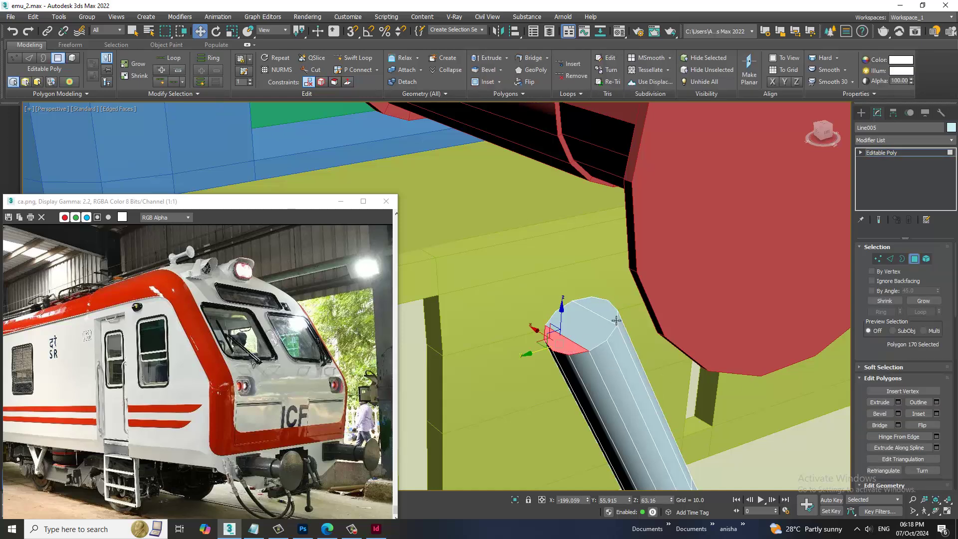
left_click(598, 323, "ctrl")
left_click(568, 311, "ctrl")
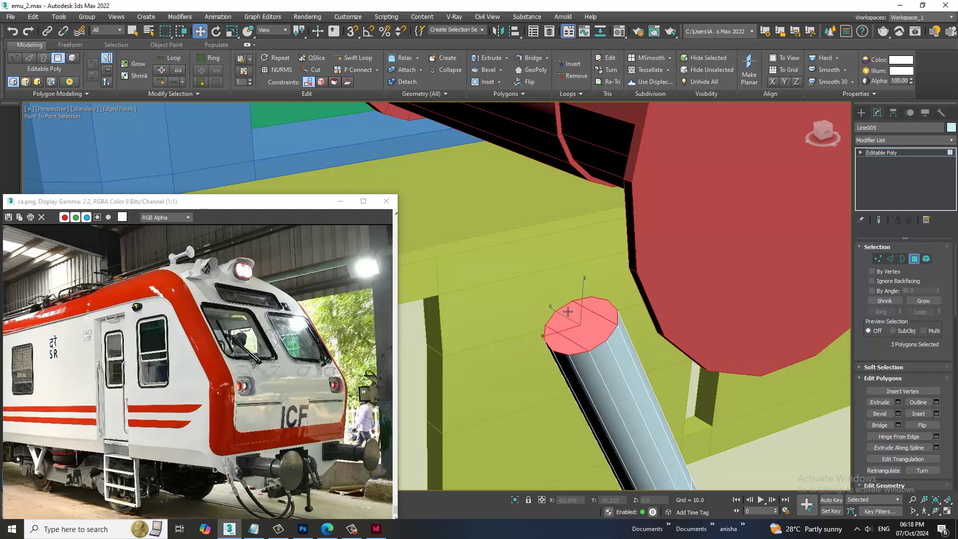
key("w")
left_click(574, 350)
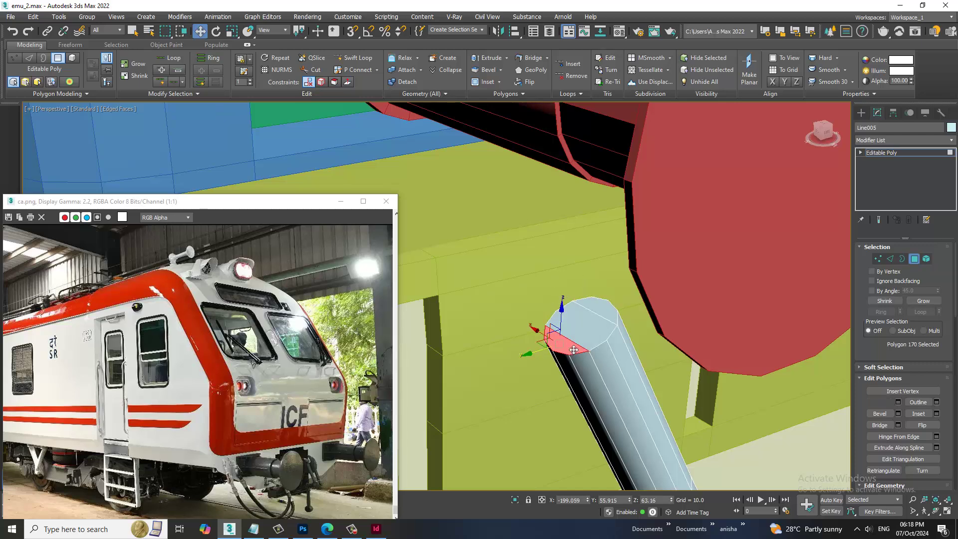
left_click(603, 313, "ctrl")
mouse_move(567, 316)
left_mouse_down()
mouse_move(564, 277)
mouse_move(510, 288)
left_mouse_up()
scroll(546, 273, "down", 4)
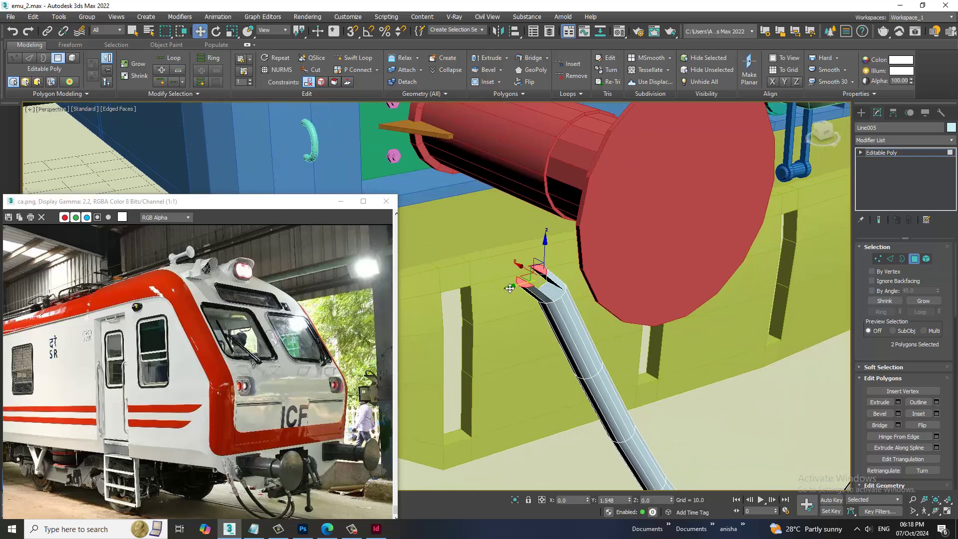
scroll(535, 283, "down", 3)
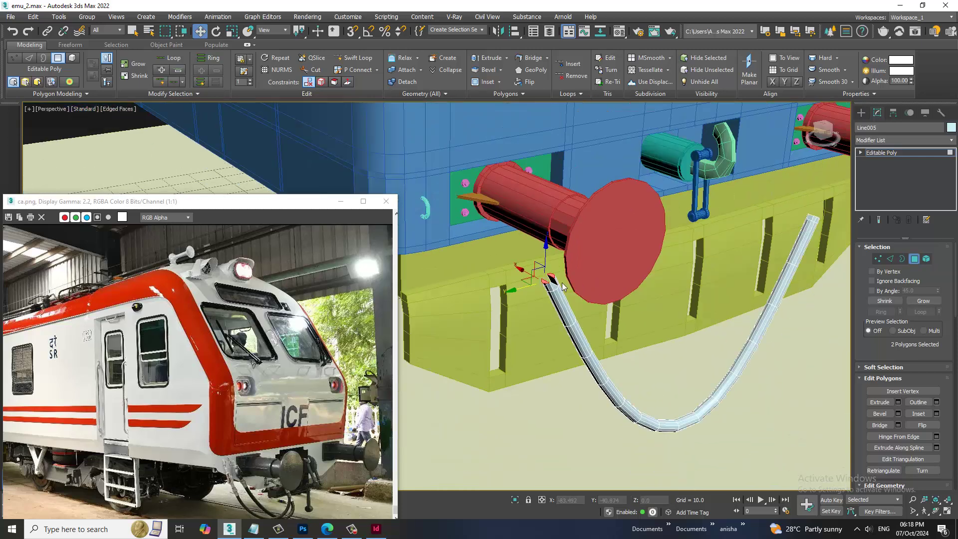
scroll(621, 295, "down", 3)
scroll(621, 294, "down", 2)
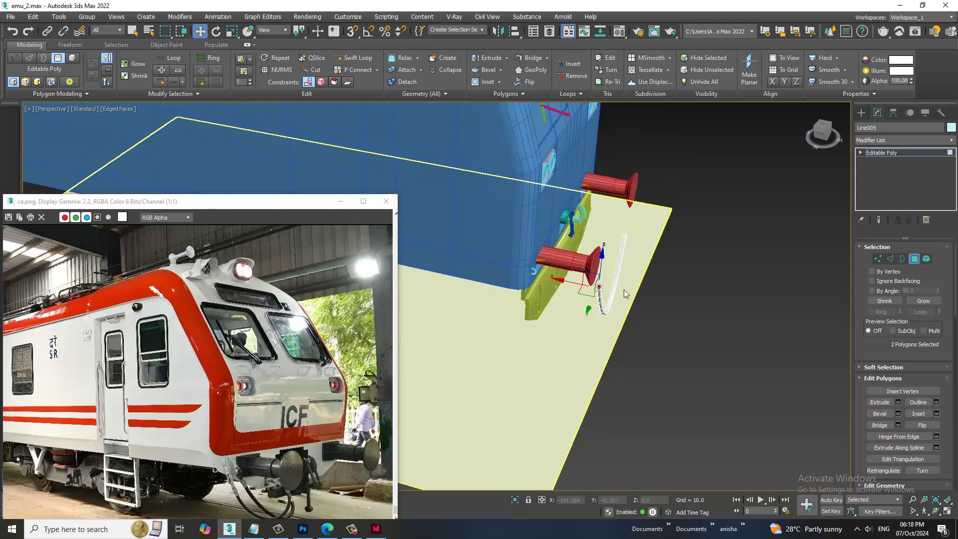
left_click(912, 152)
mouse_move(619, 279)
middle_mouse_down("alt")
mouse_move(597, 282)
mouse_move(547, 261)
mouse_move(590, 262)
mouse_move(515, 288)
middle_mouse_up("alt")
scroll(546, 262, "up", 2)
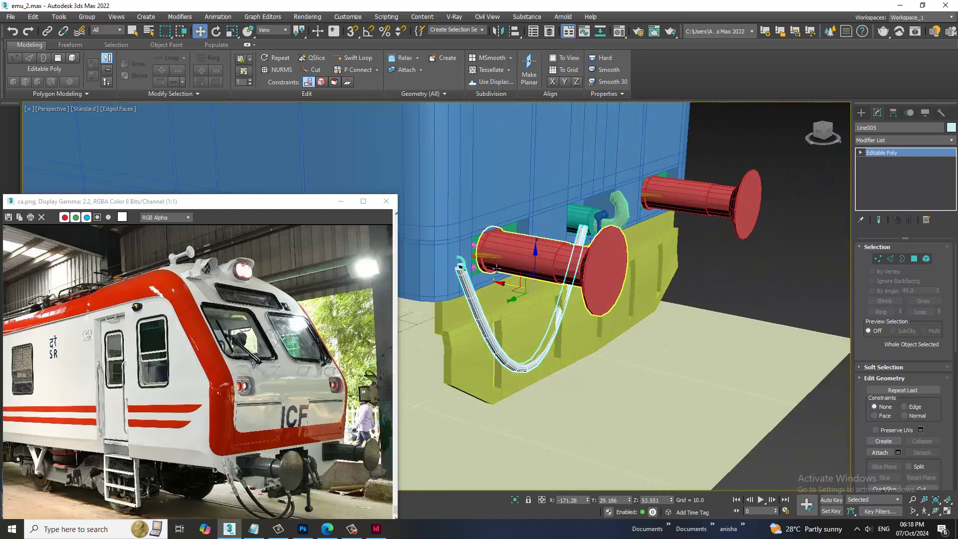
scroll(514, 288, "down", 3)
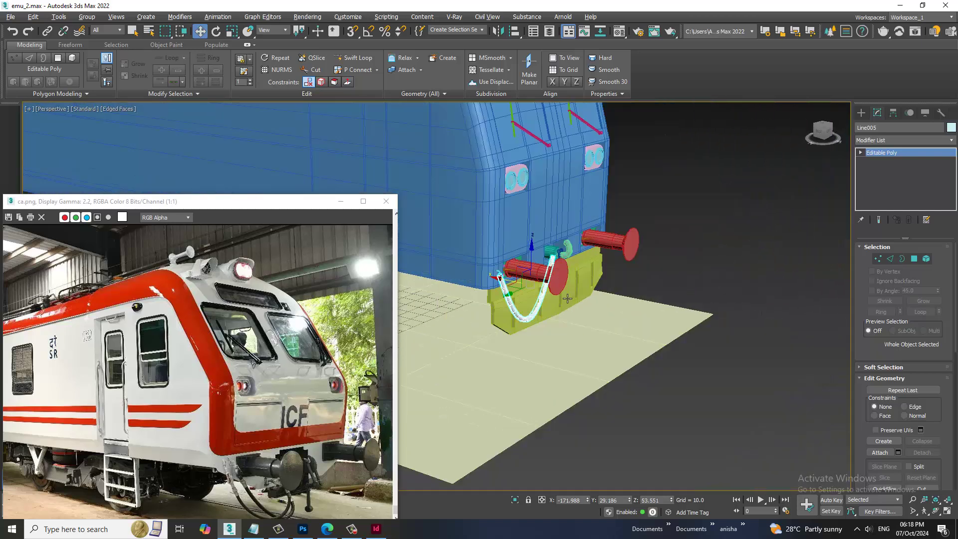
mouse_move(515, 288)
middle_mouse_down("alt")
mouse_move(558, 280)
mouse_move(597, 244)
middle_mouse_up("alt")
scroll(559, 280, "up", 2)
scroll(559, 280, "up", 4)
key("1")
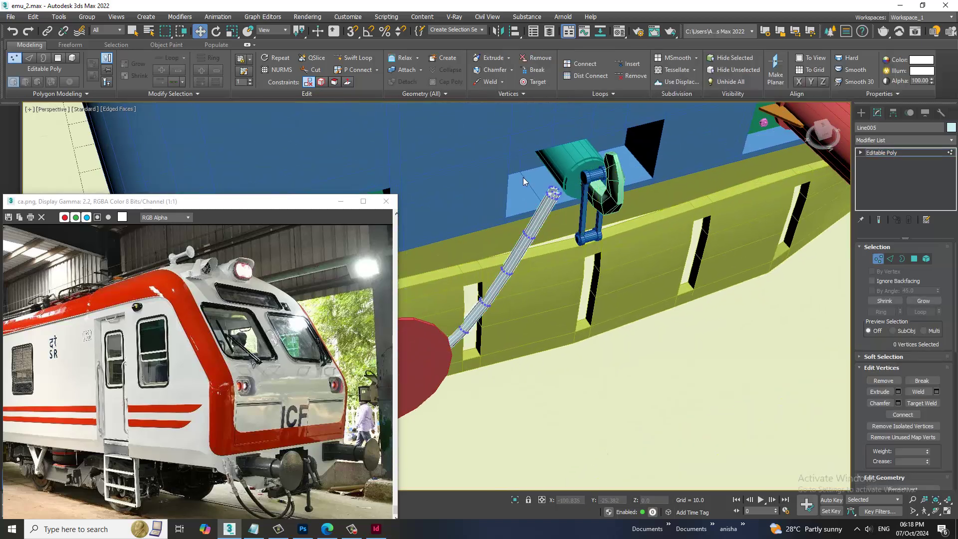
left_click(915, 156)
scroll(595, 192, "down", 4)
middle_click_drag(574, 210, 595, 192, "alt")
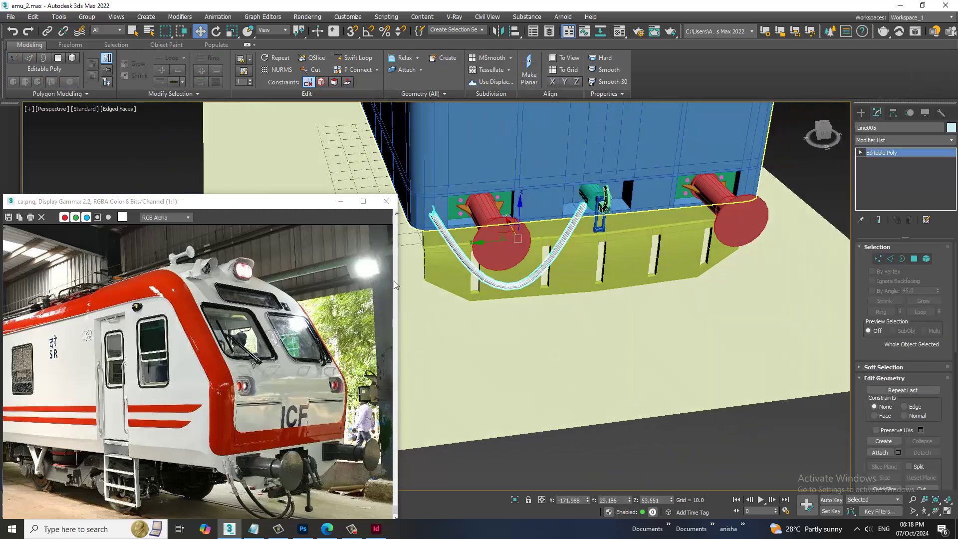
left_click(435, 213)
Duplicate the right-hand hose clip Rectangle005 as a copy beside the right buffer
middle_click_drag(434, 214, 419, 214, "alt")
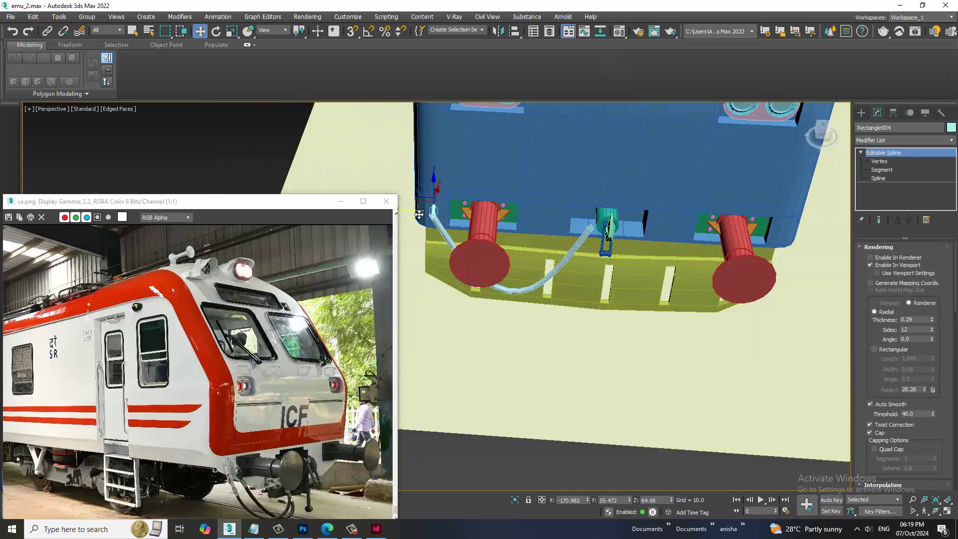
left_click(784, 229)
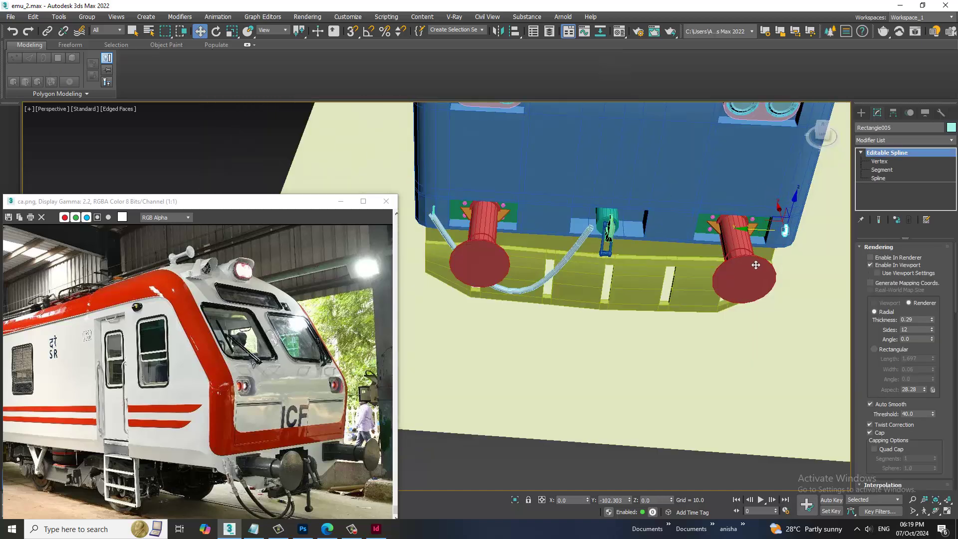
key("ctrl+v")
left_click(515, 306)
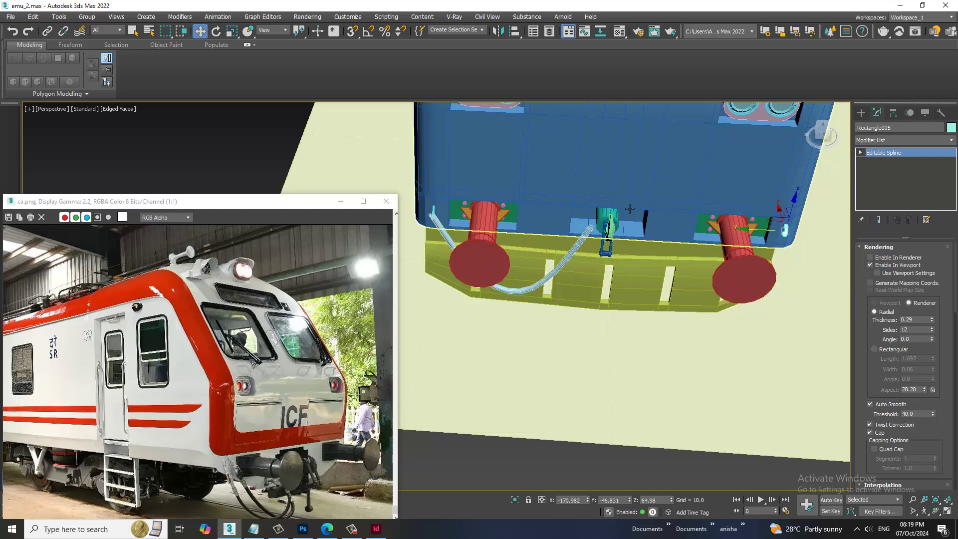
Rotate the coupling hose about 3 degrees so it sits beneath the buffer beam
mouse_move(503, 296)
middle_mouse_down("alt")
mouse_move(593, 271)
mouse_move(624, 277)
mouse_move(547, 296)
middle_mouse_up("alt")
left_click(628, 279)
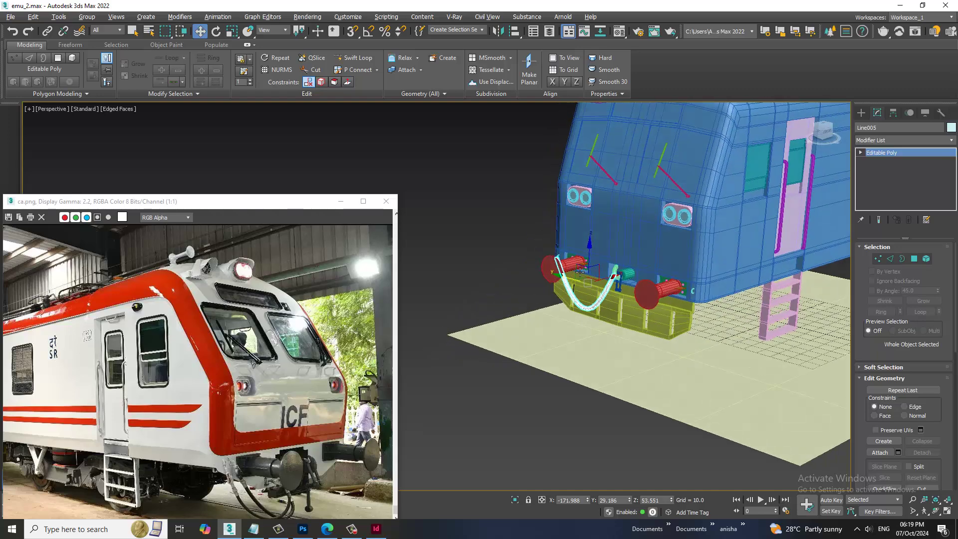
key("e")
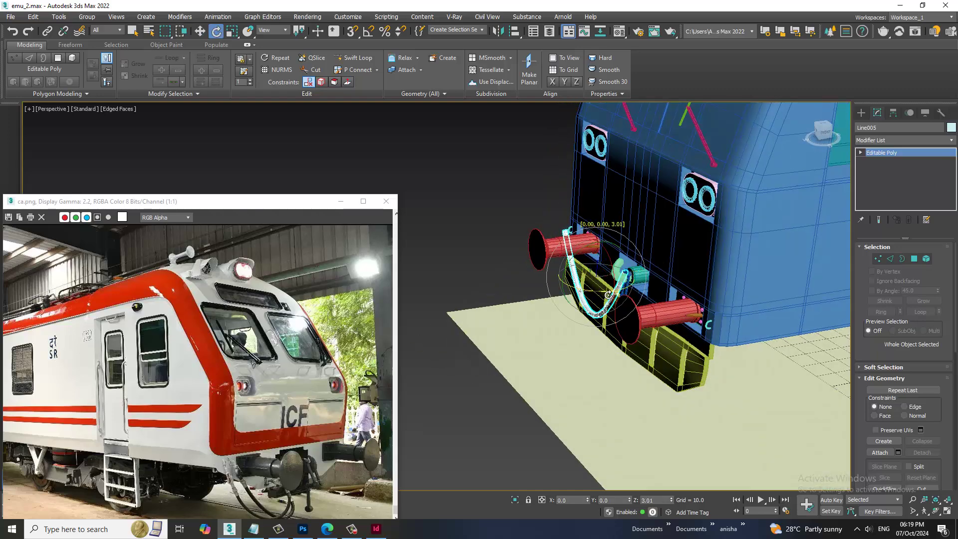
mouse_move(608, 295)
middle_mouse_down("alt")
mouse_move(636, 294)
mouse_move(618, 300)
mouse_move(626, 308)
mouse_move(613, 335)
middle_mouse_up("alt")
left_click(618, 300)
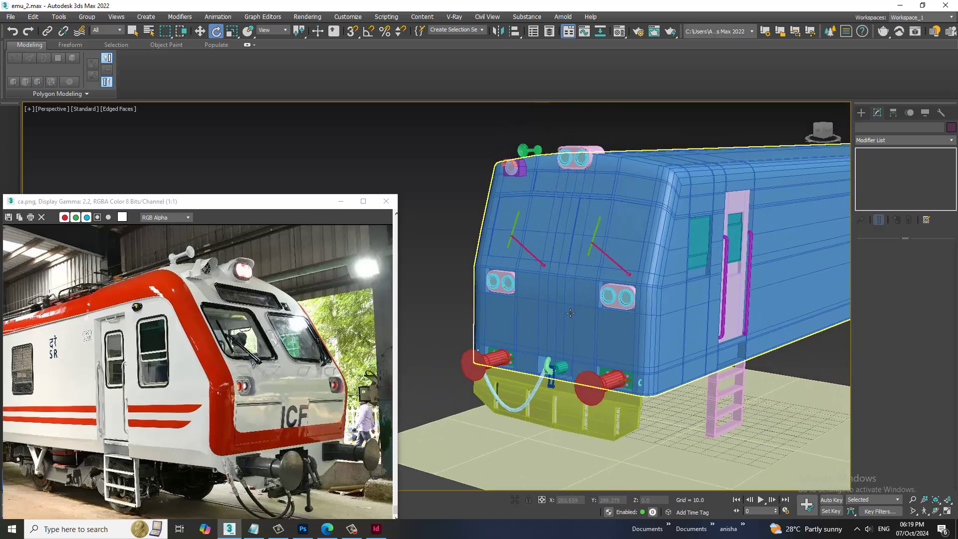
Add 'Thanks for Watching...' below 'Lets Get Started..' in Notepad, then minimize it
left_click(254, 529)
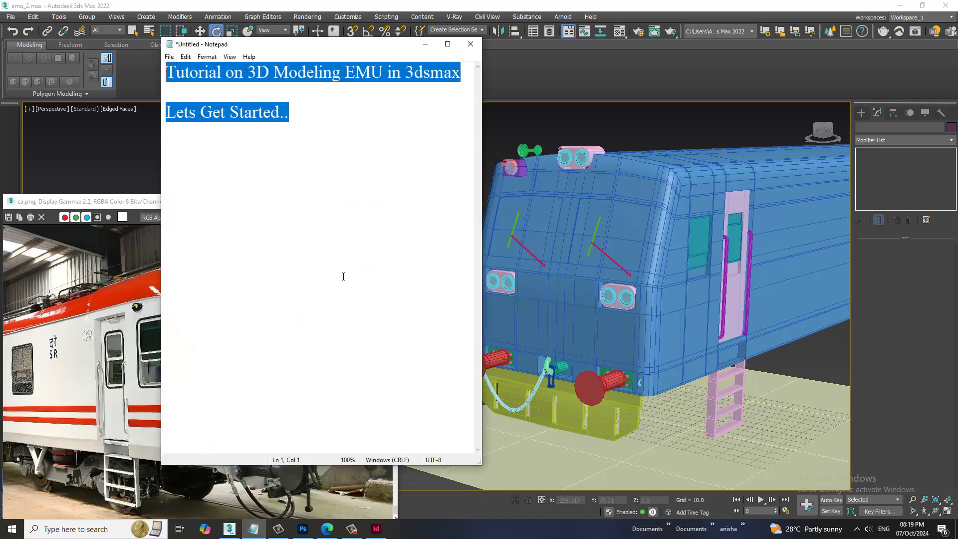
left_click(309, 116)
key("Return")
key("Return")
type("Tha")
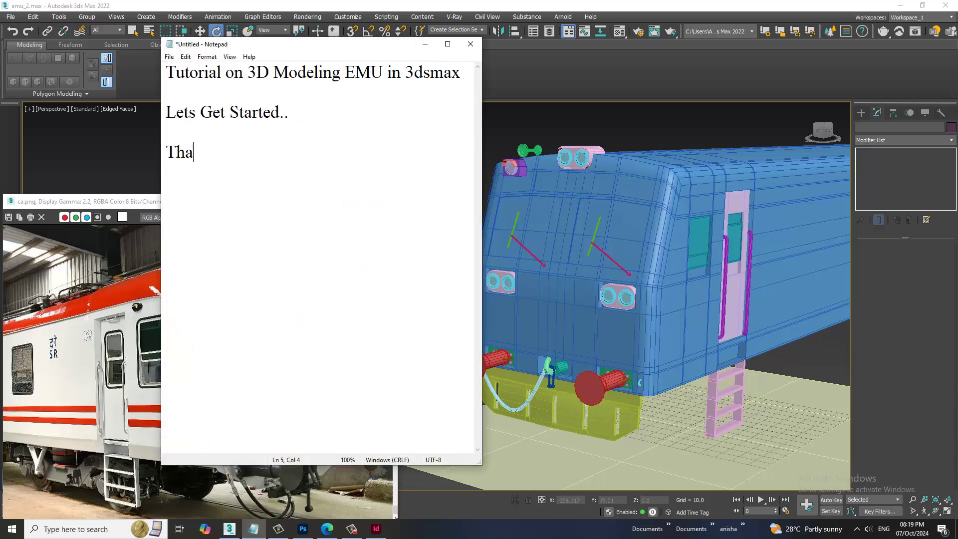
type("nks for Wat")
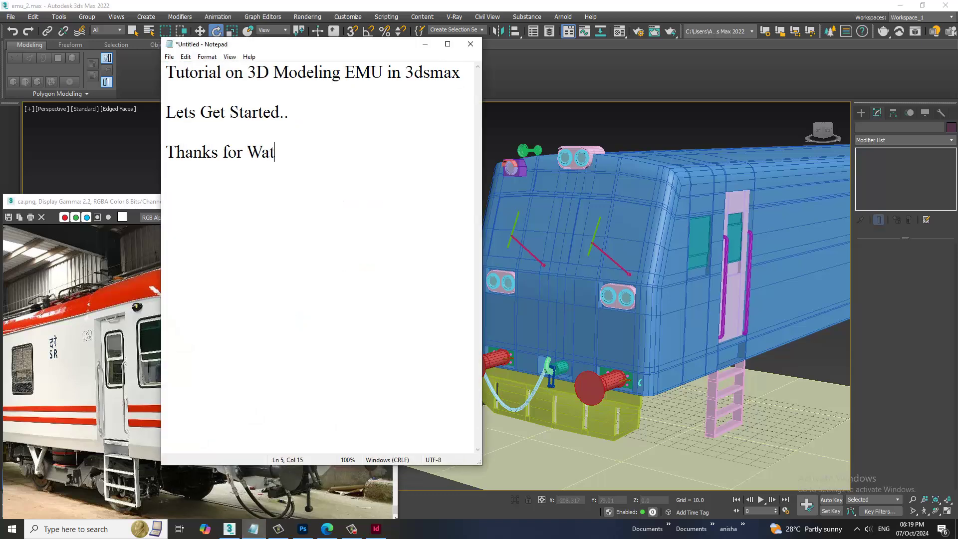
type("ching...")
left_click(425, 45)
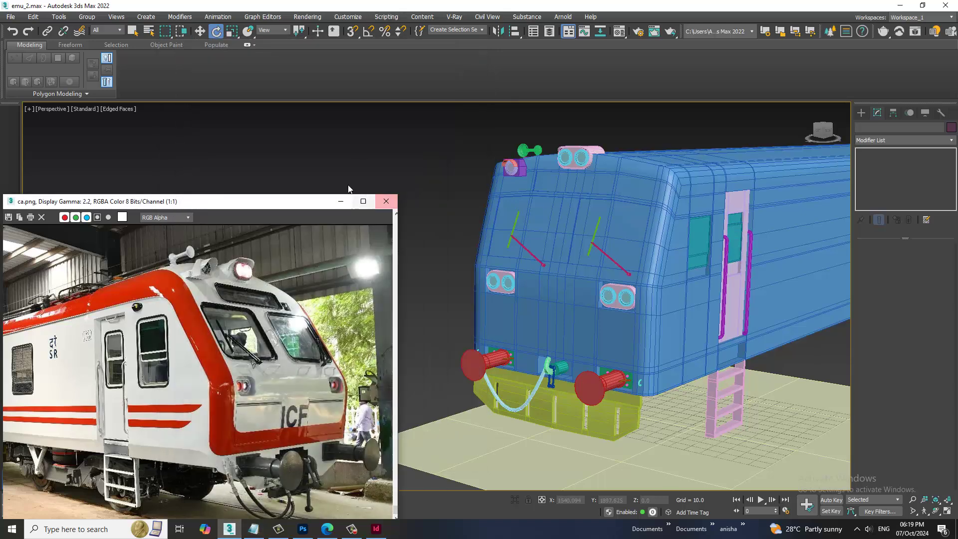